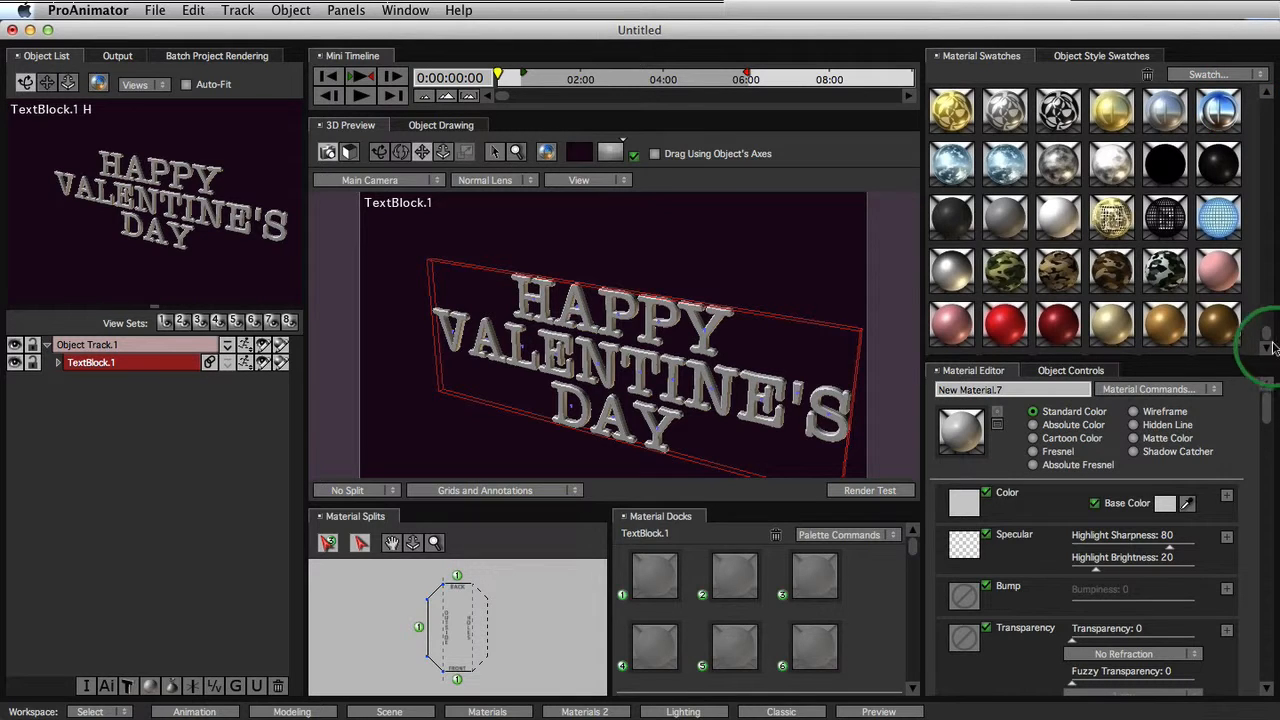
Apply the red-and-white striped material to the Happy Valentine's Day text and the silver metallic material to its extruded sides.
scroll(1266, 334, down, 5)
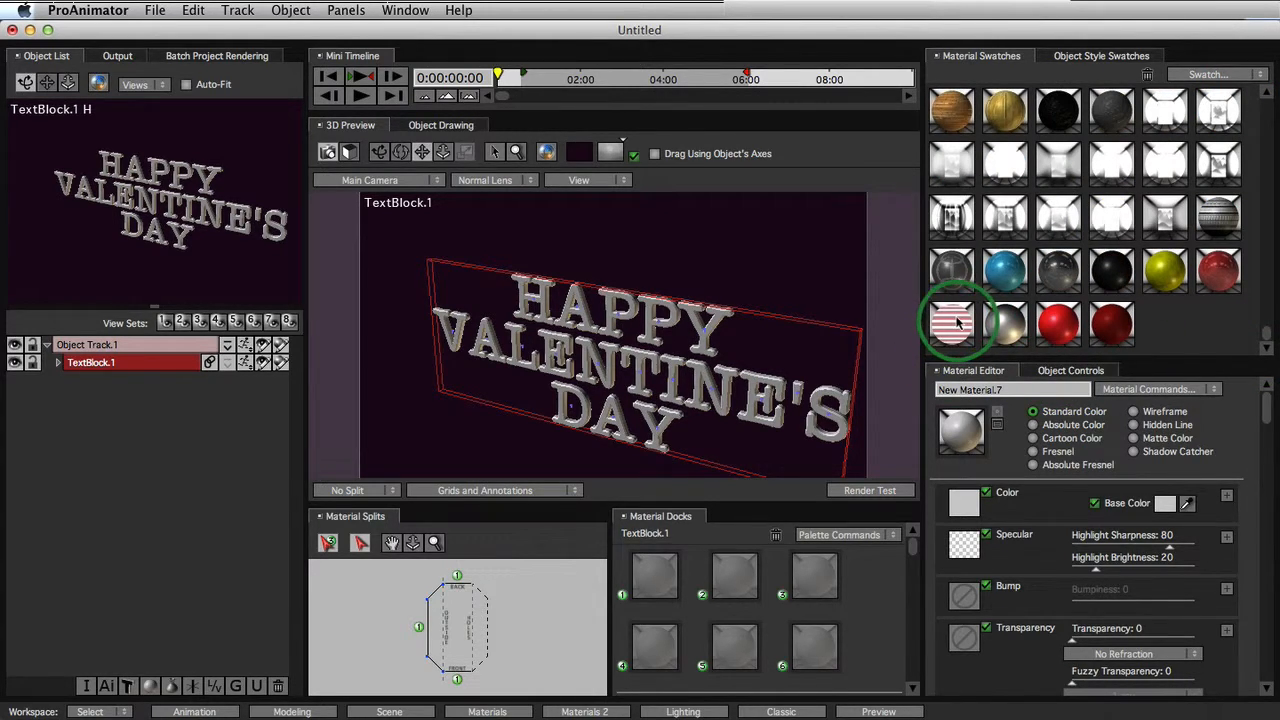
drag(955, 322, 705, 343)
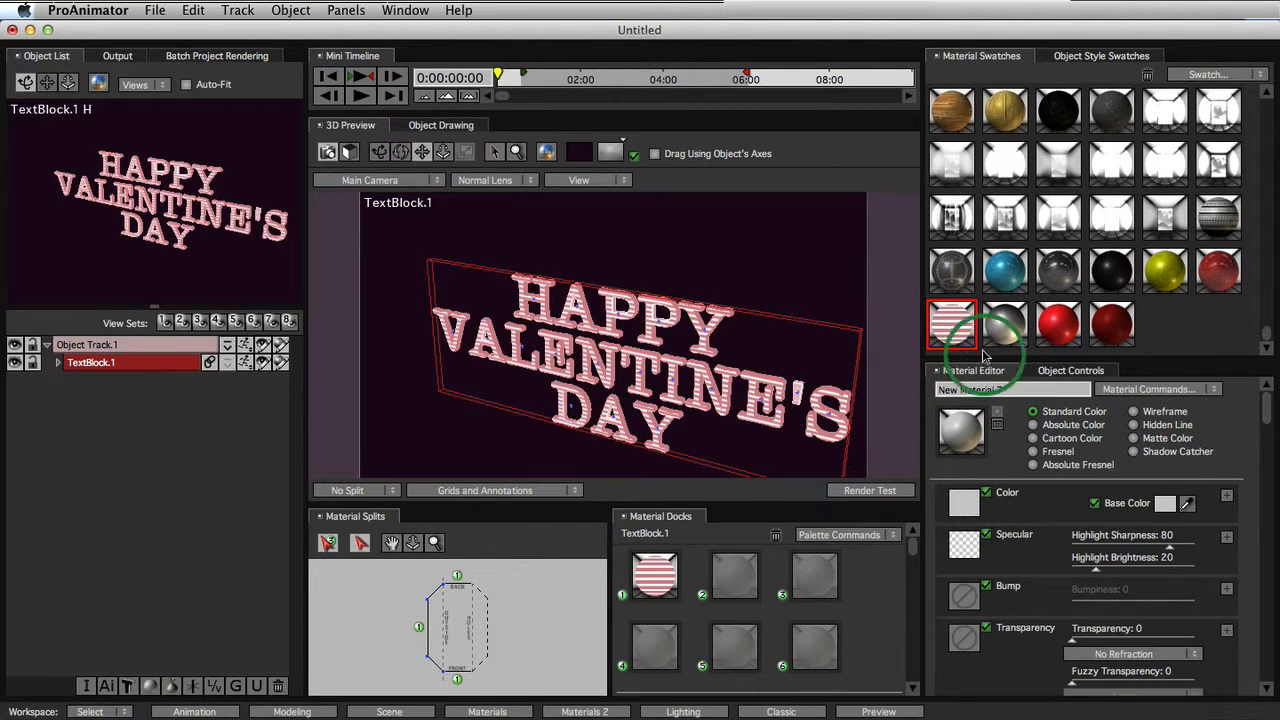
drag(990, 333, 585, 311)
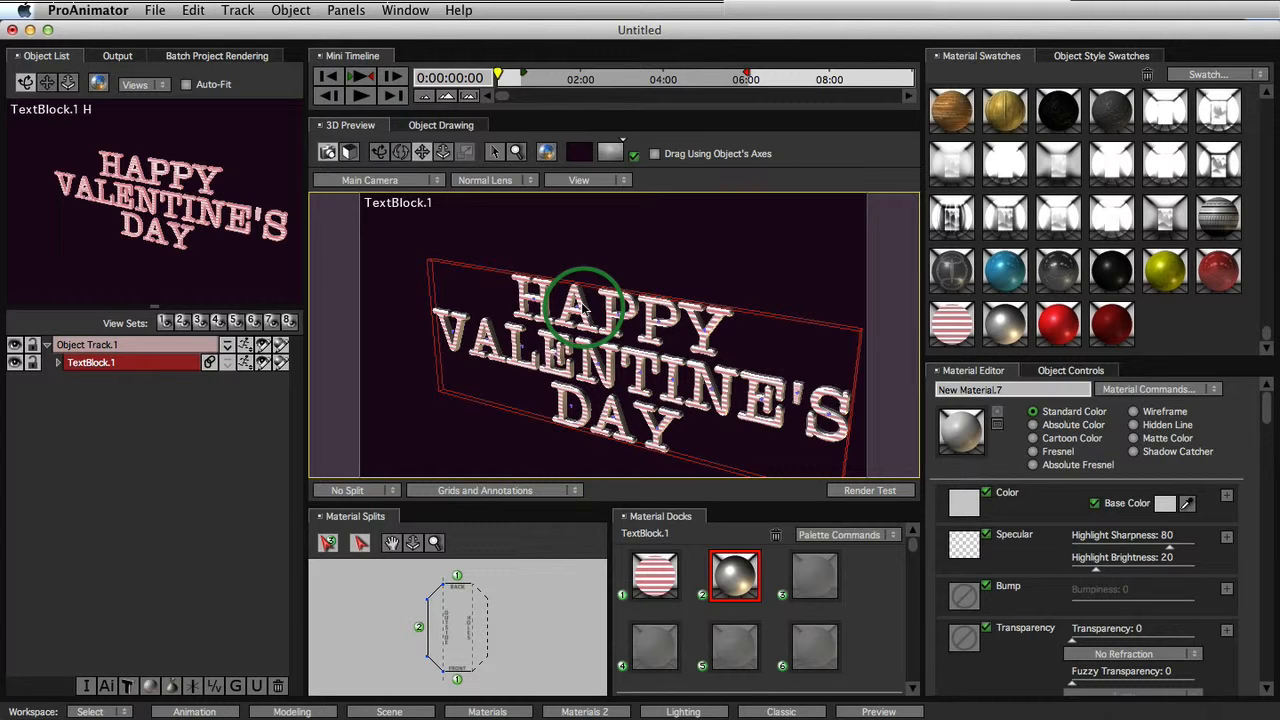
drag(584, 310, 592, 383)
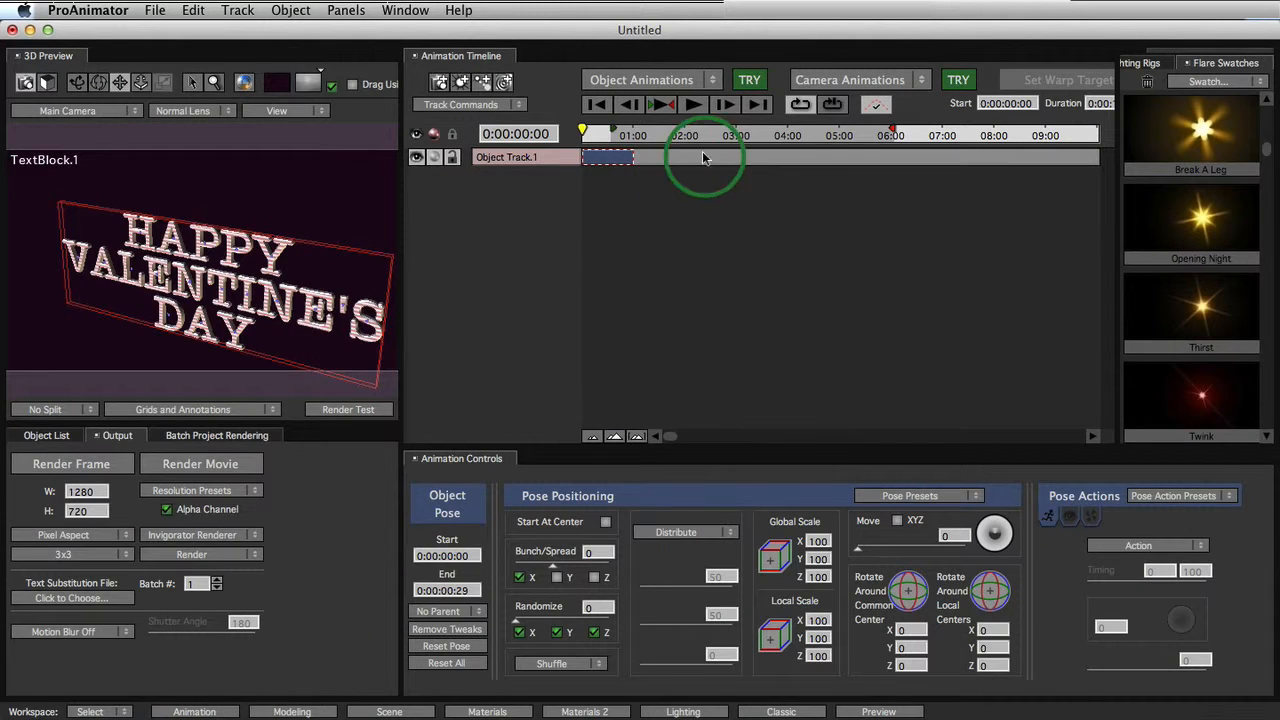
Add a second pose to Object Track.1 at 0:00:04:10 and distribute the first pose's letters in a Depth Line.
drag(702, 155, 614, 161)
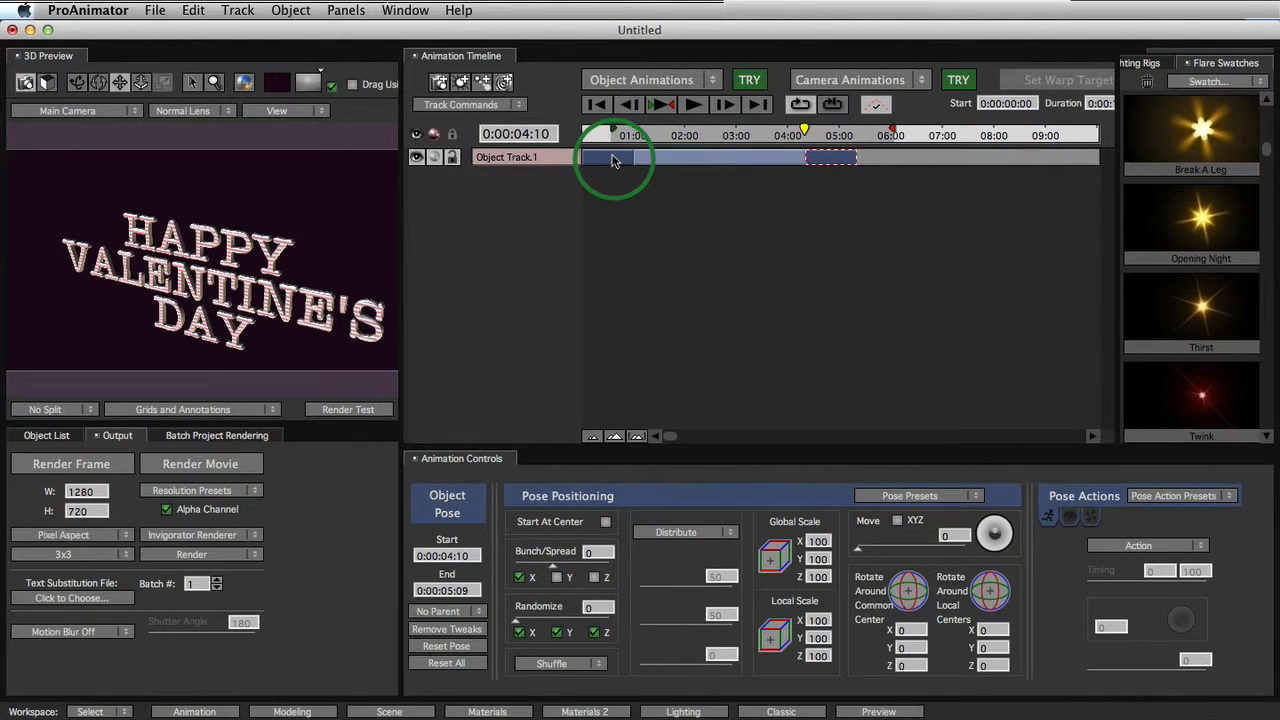
click(680, 532)
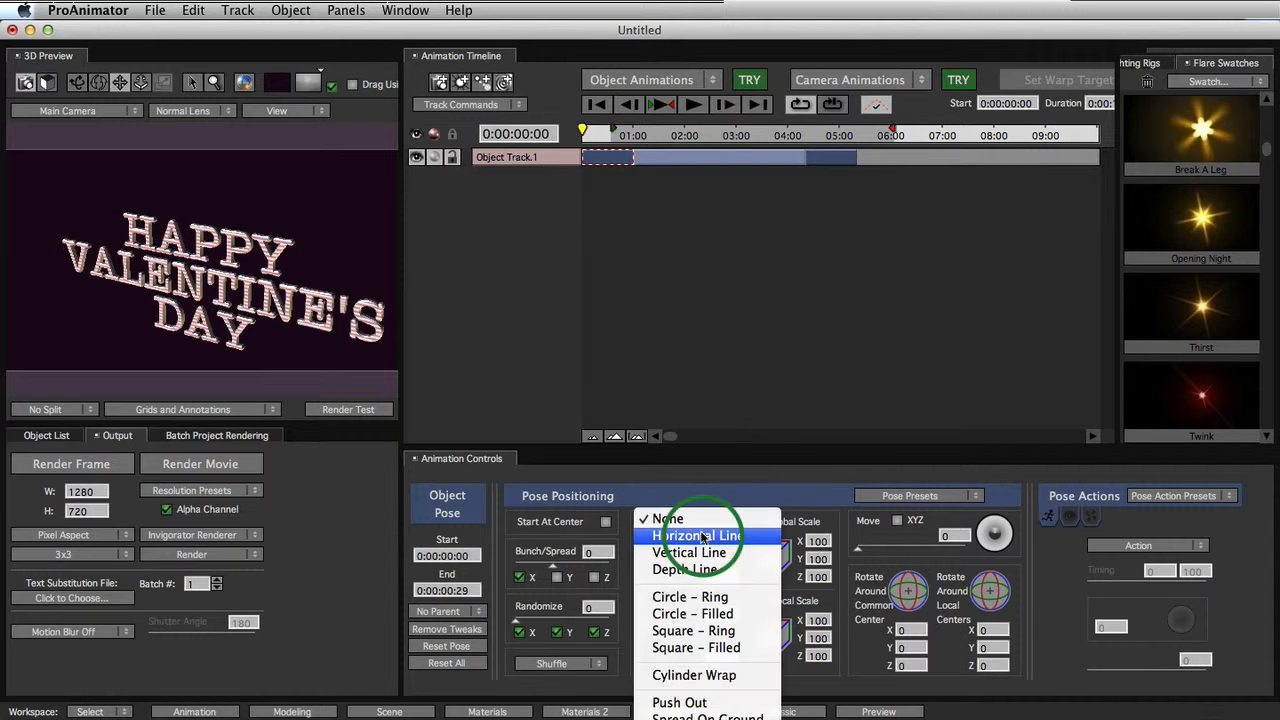
click(690, 570)
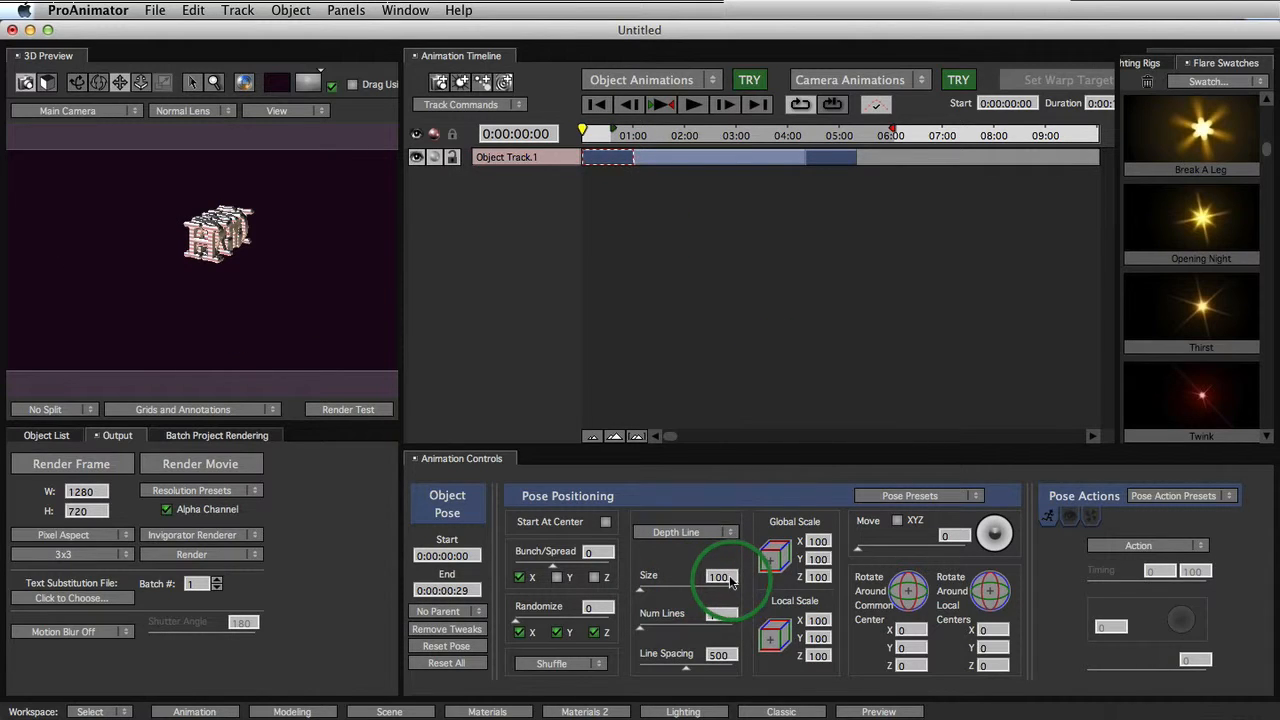
Set the first pose's Depth Line size to 0 and raise the letters out of frame with a Y move of 170.
key(Return)
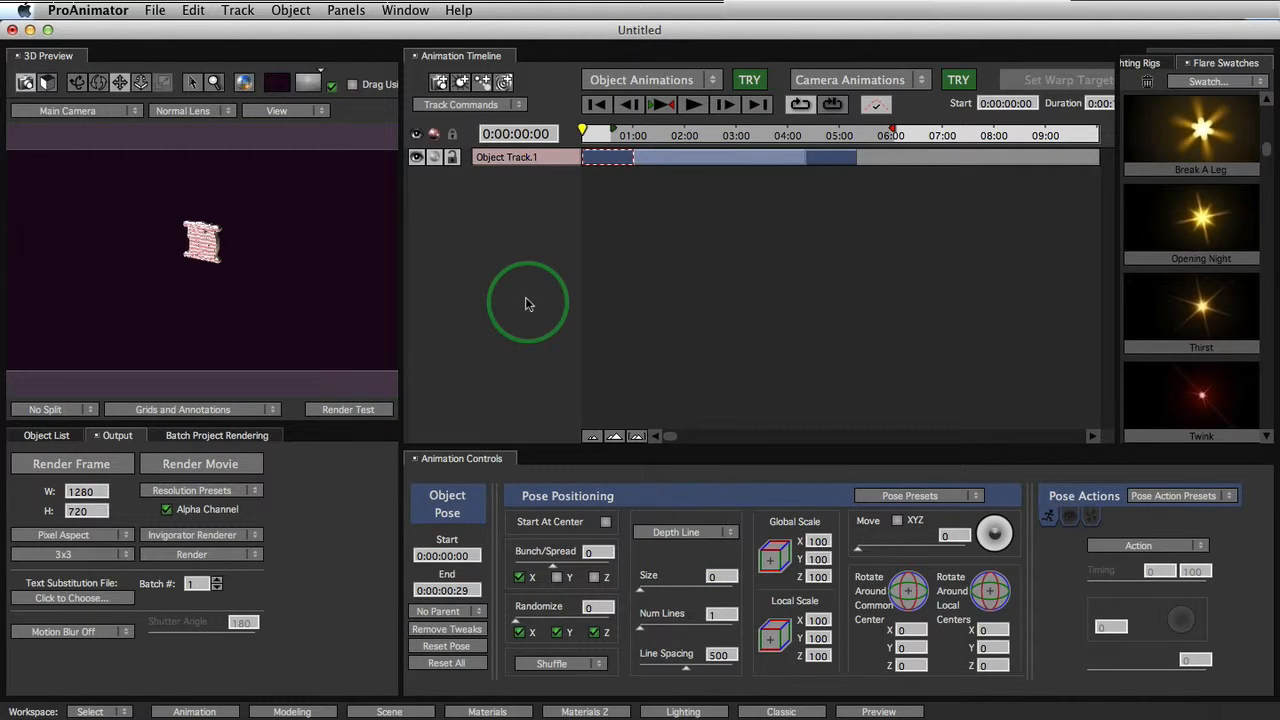
click(897, 519)
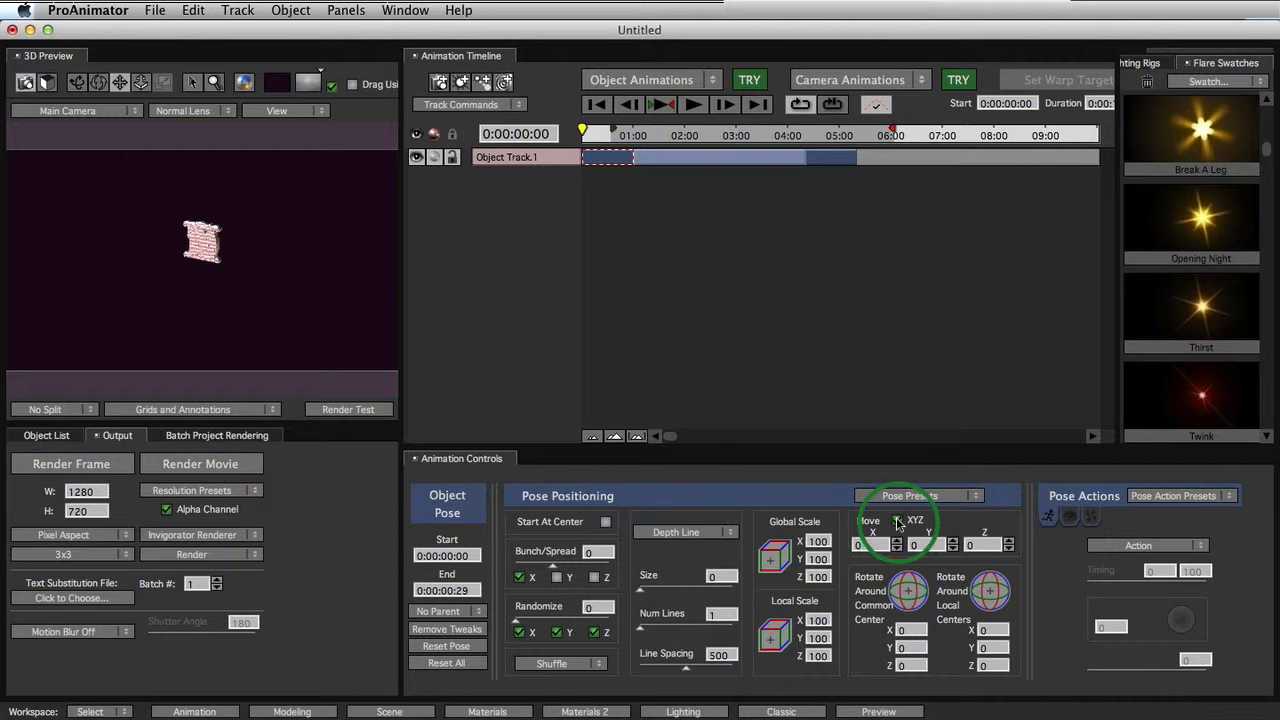
drag(926, 547, 1076, 547)
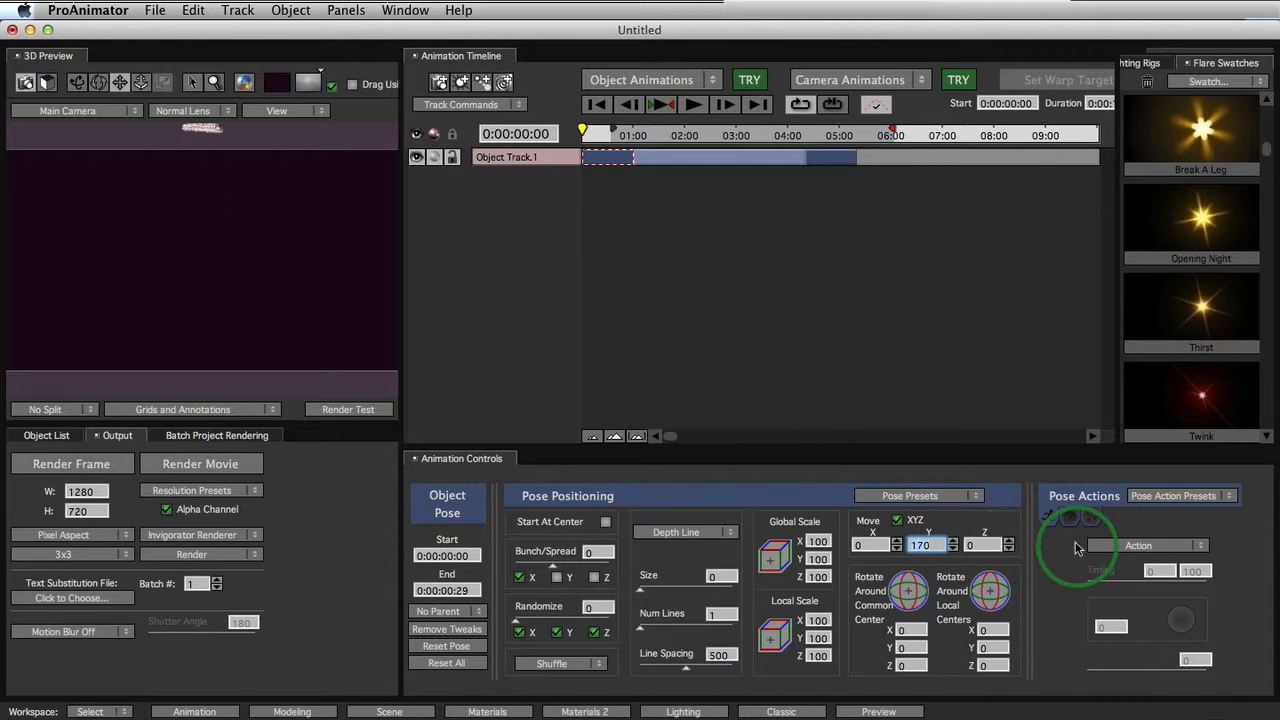
Shape the transition paths with Arch 20, Arch Center -23 and Overshoot End 125.
click(720, 157)
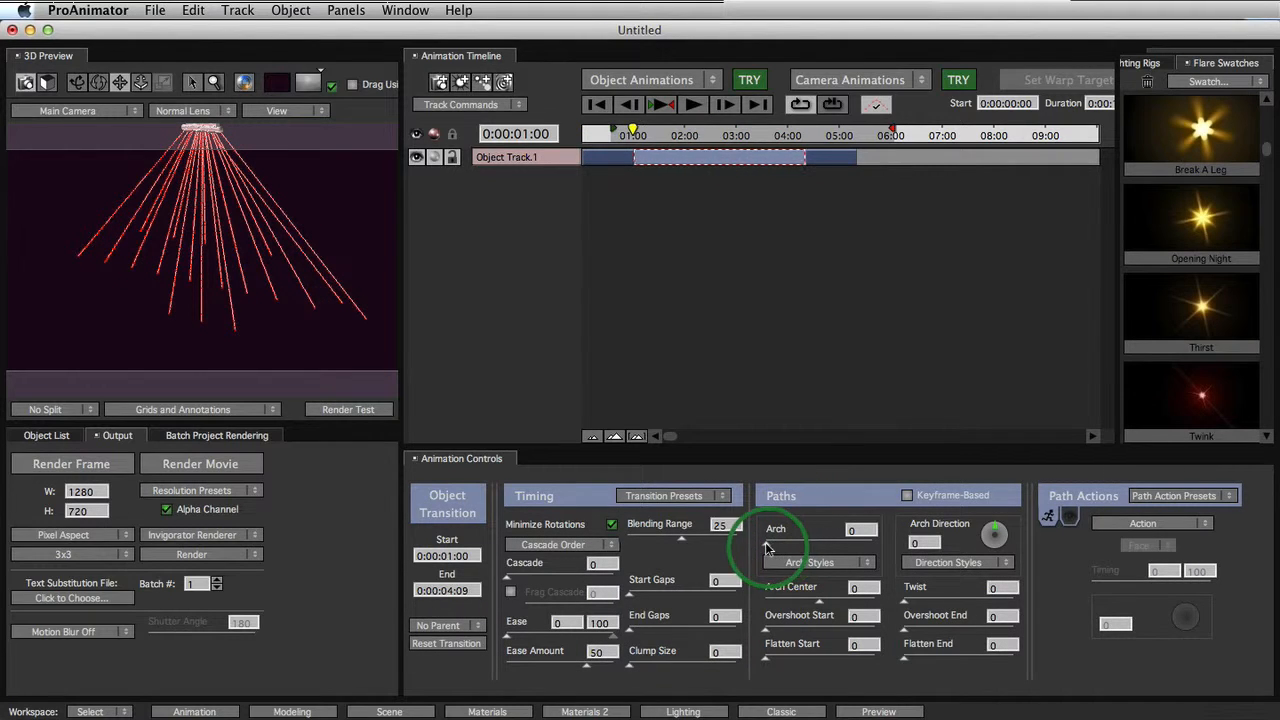
drag(781, 548, 800, 546)
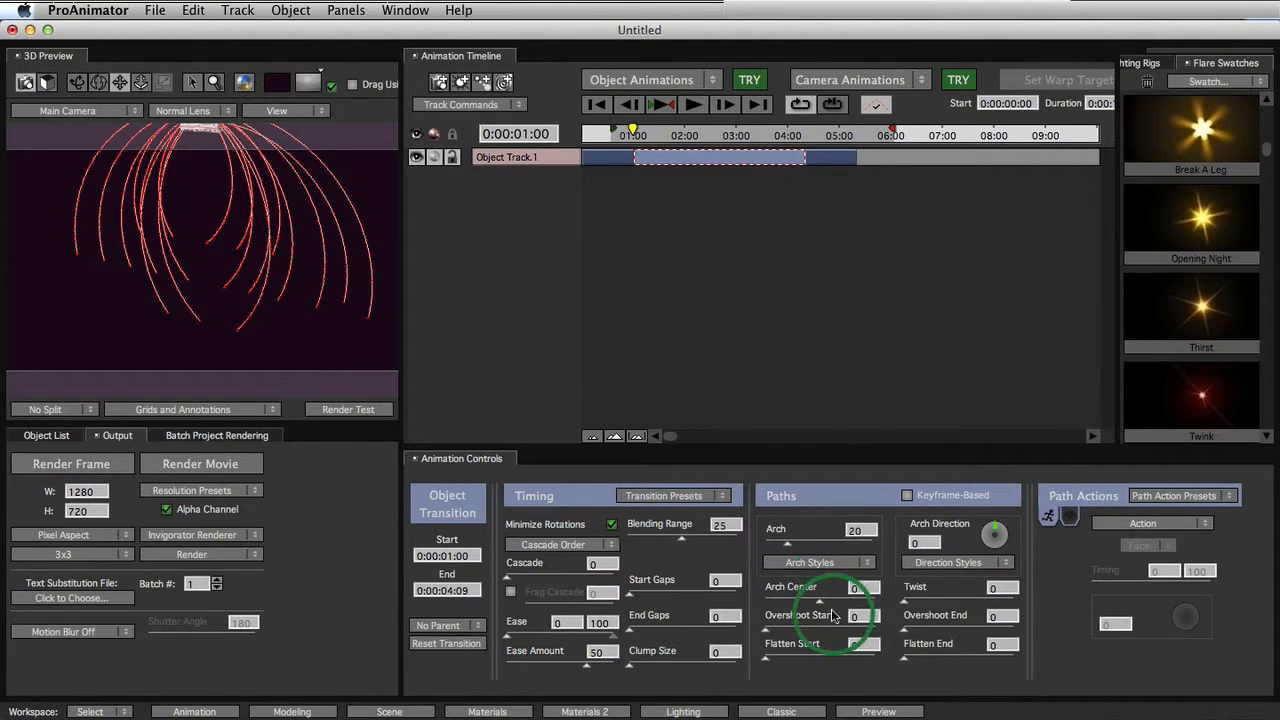
drag(818, 606, 811, 606)
drag(915, 632, 945, 637)
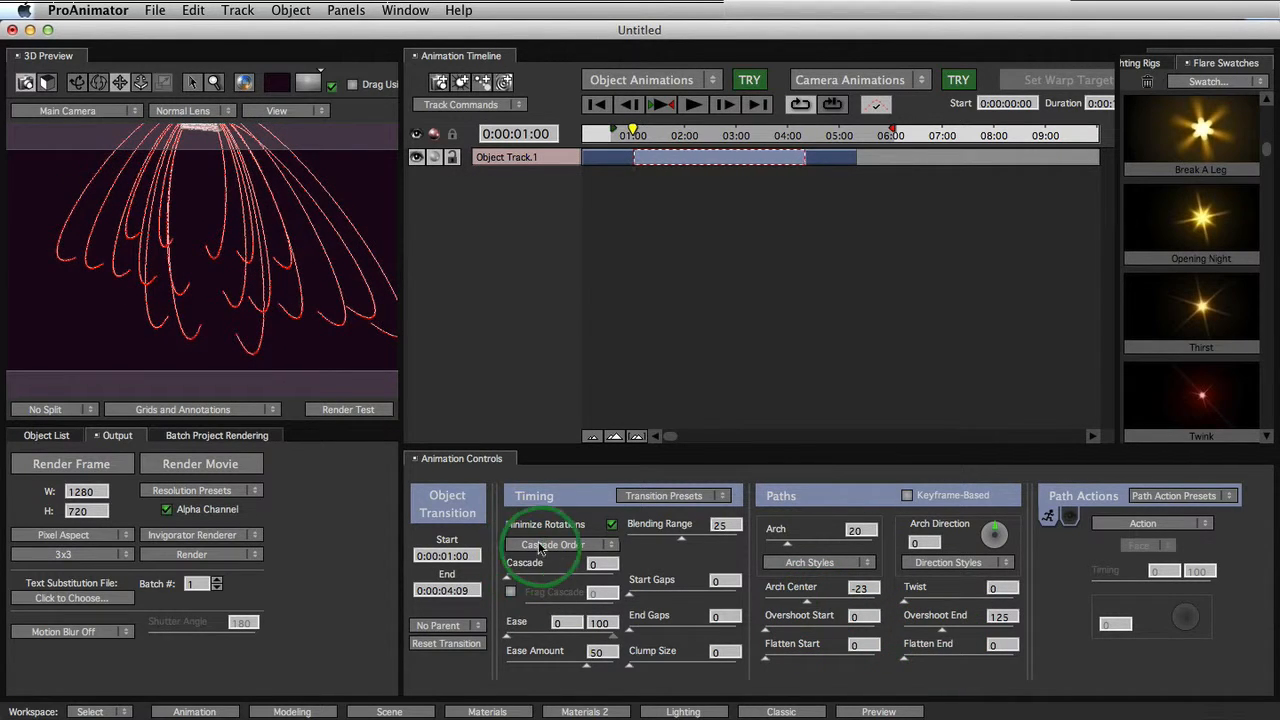
Set the transition's cascade order to Inside Out, Cascade 6 and ease range 0 to 69, and preview the animation.
click(541, 545)
click(548, 640)
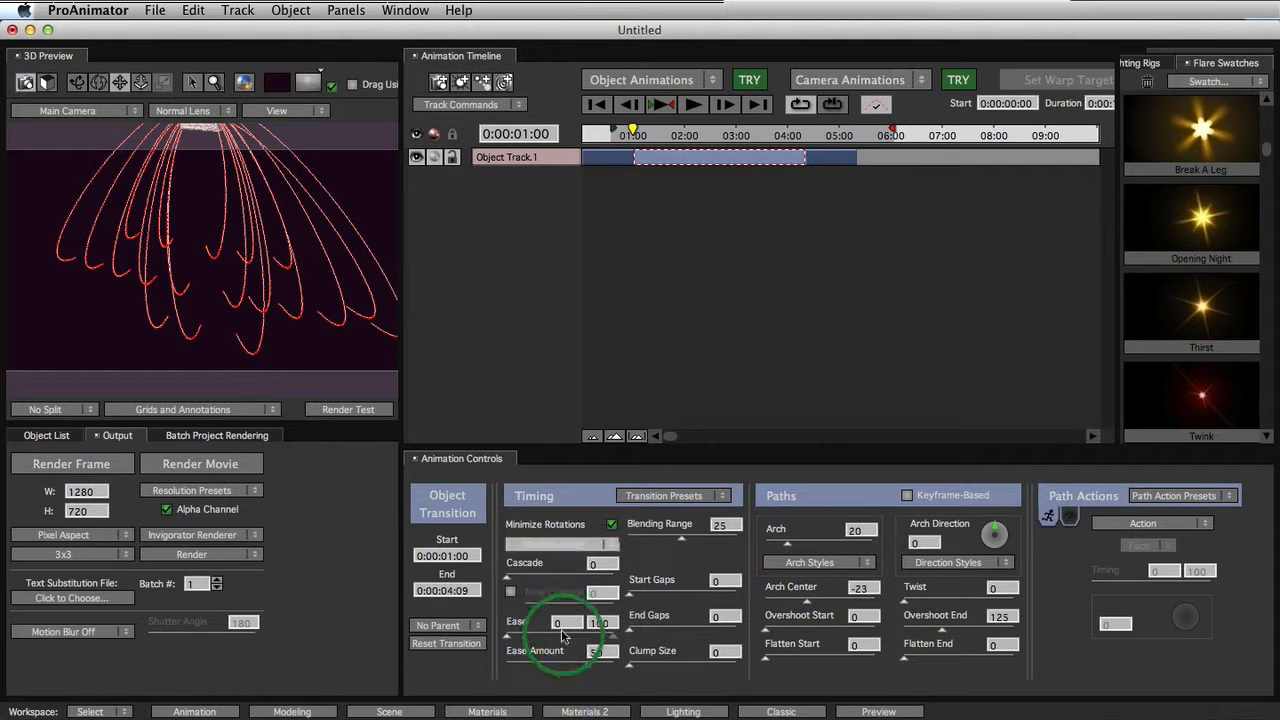
drag(510, 580, 524, 584)
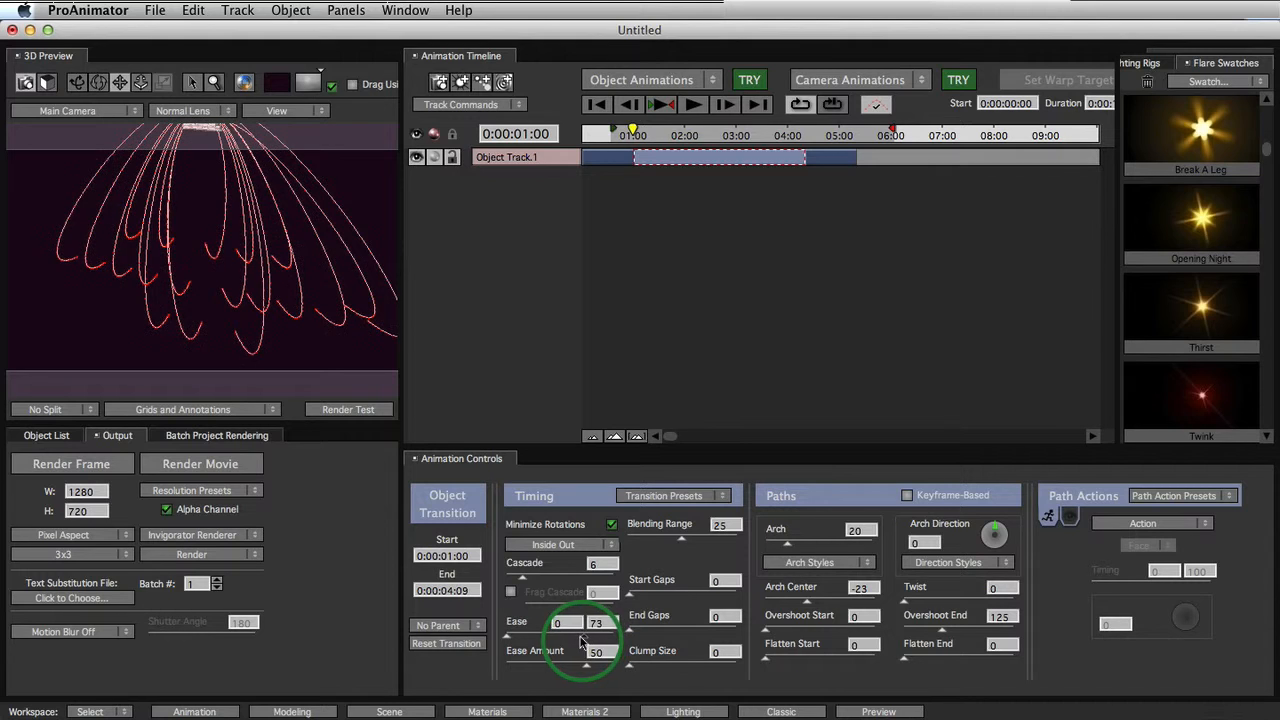
click(662, 105)
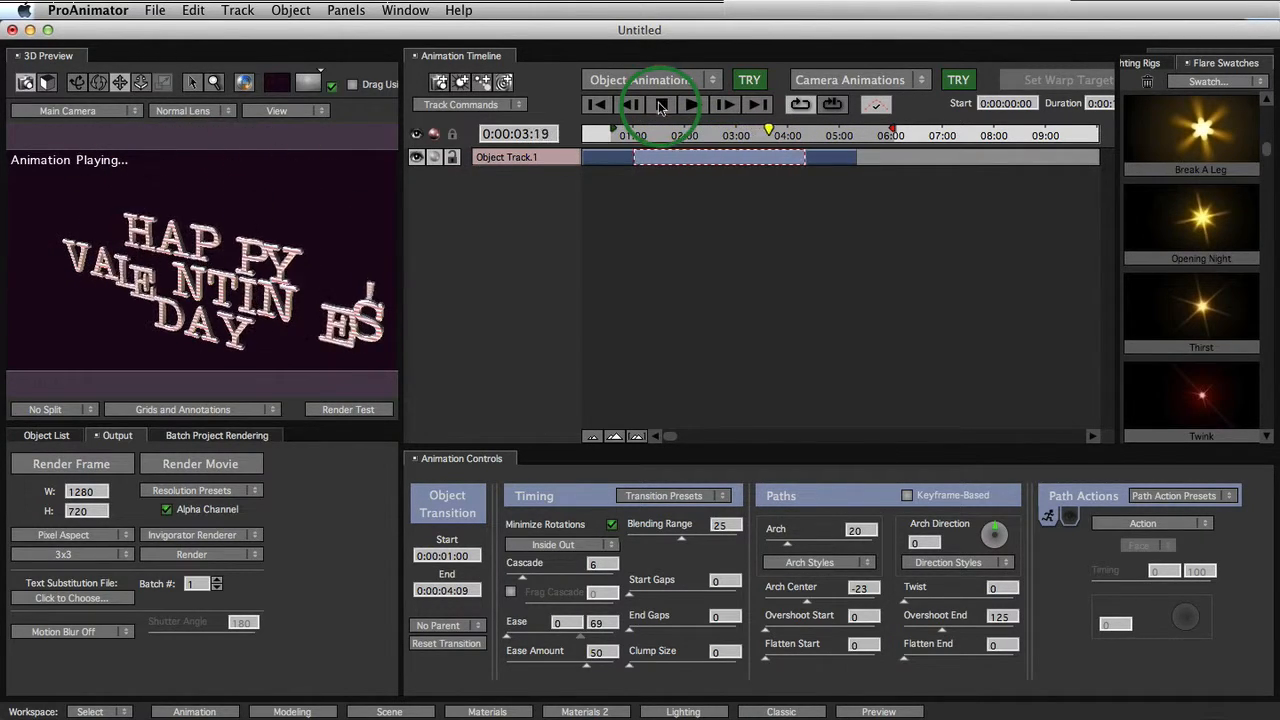
Give the transition a Free Offset w/ Tumble path action with Maximum Distance 74 and Rotation 180, and preview the animation.
click(730, 165)
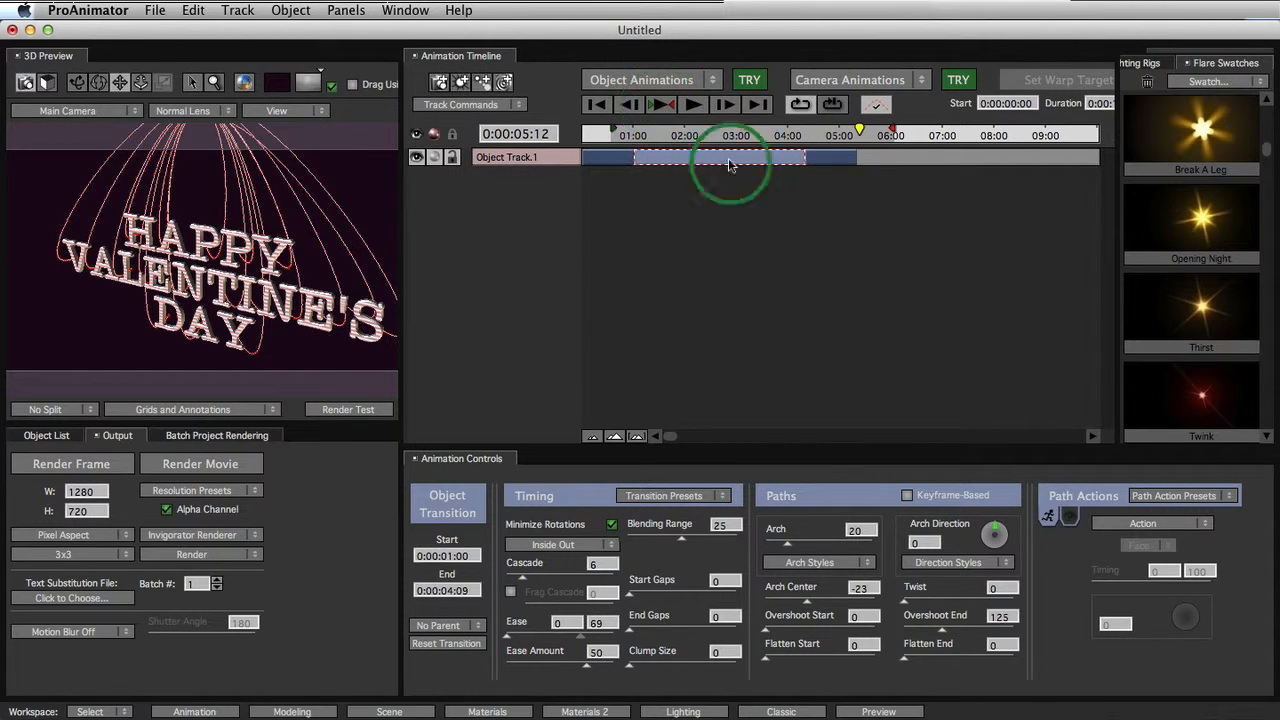
click(1145, 523)
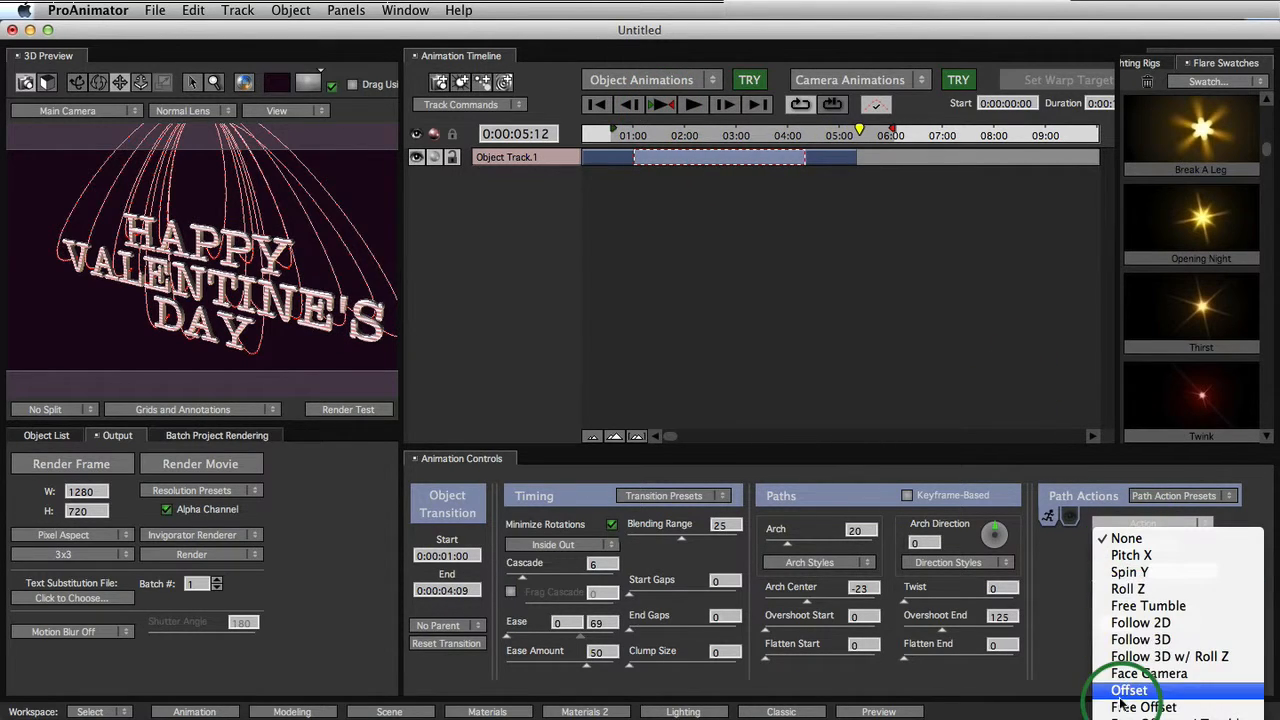
click(1145, 717)
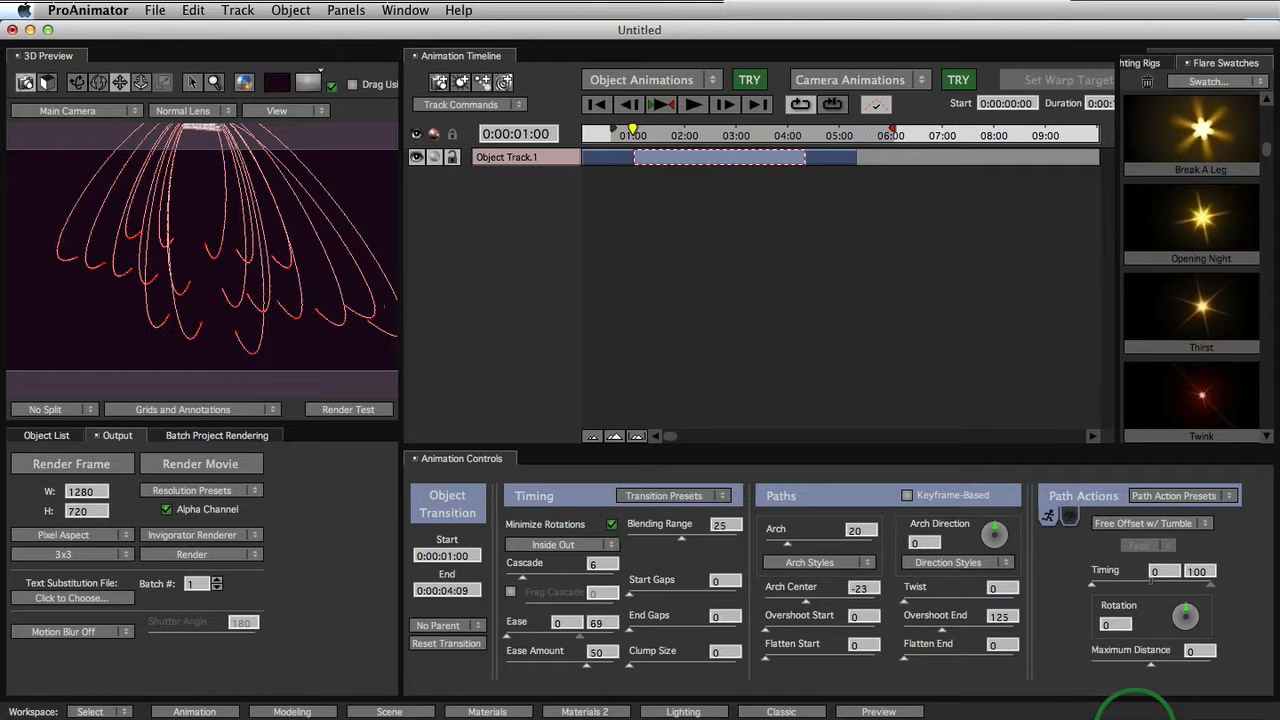
drag(1153, 672, 1160, 671)
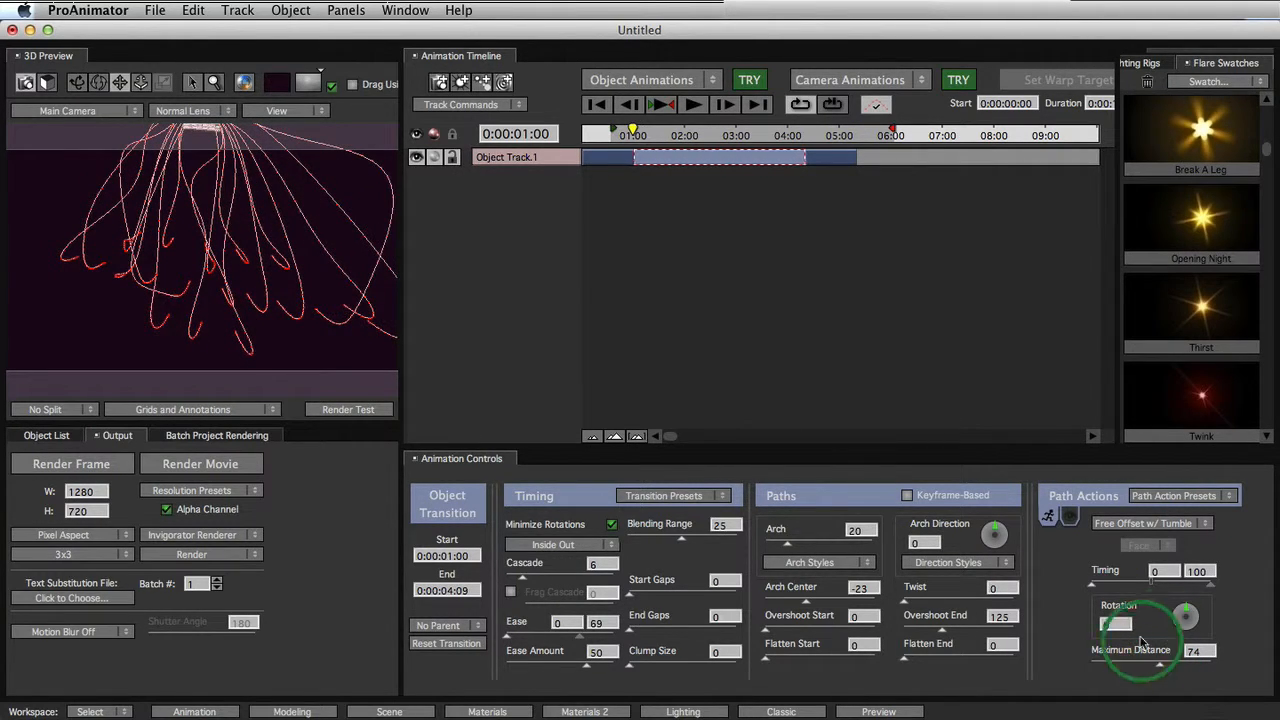
drag(1184, 614, 1188, 633)
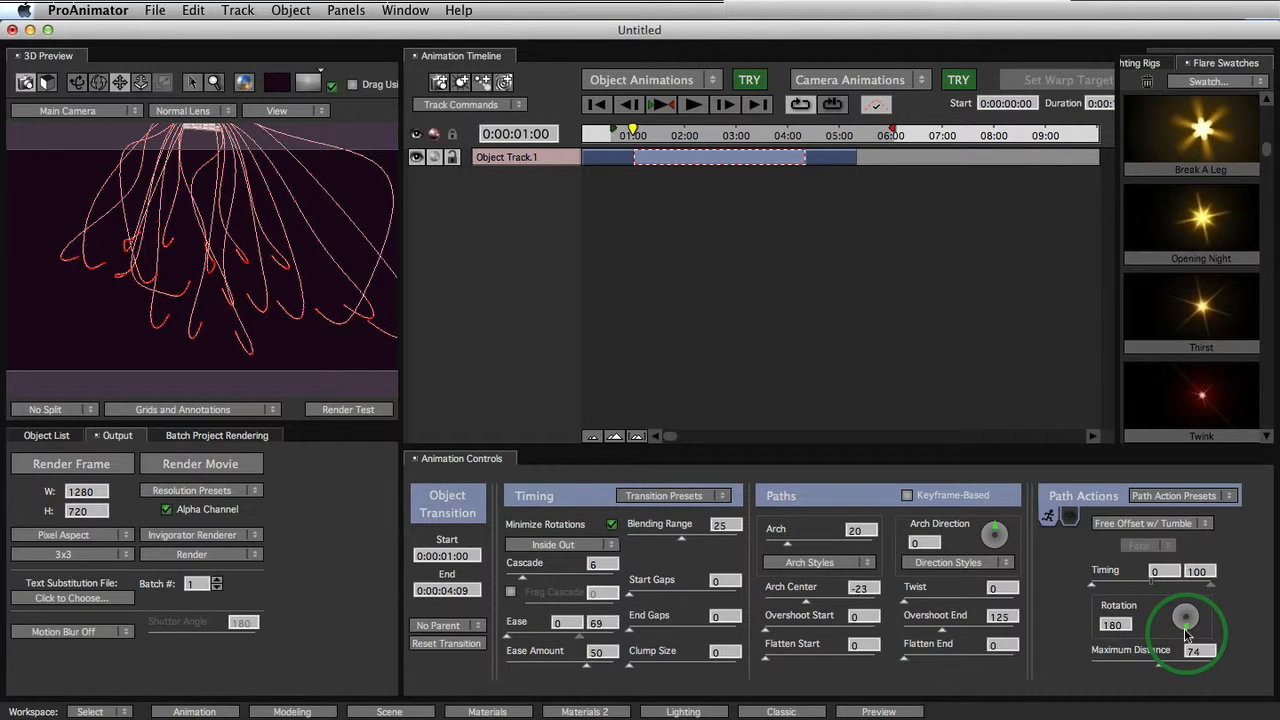
click(662, 104)
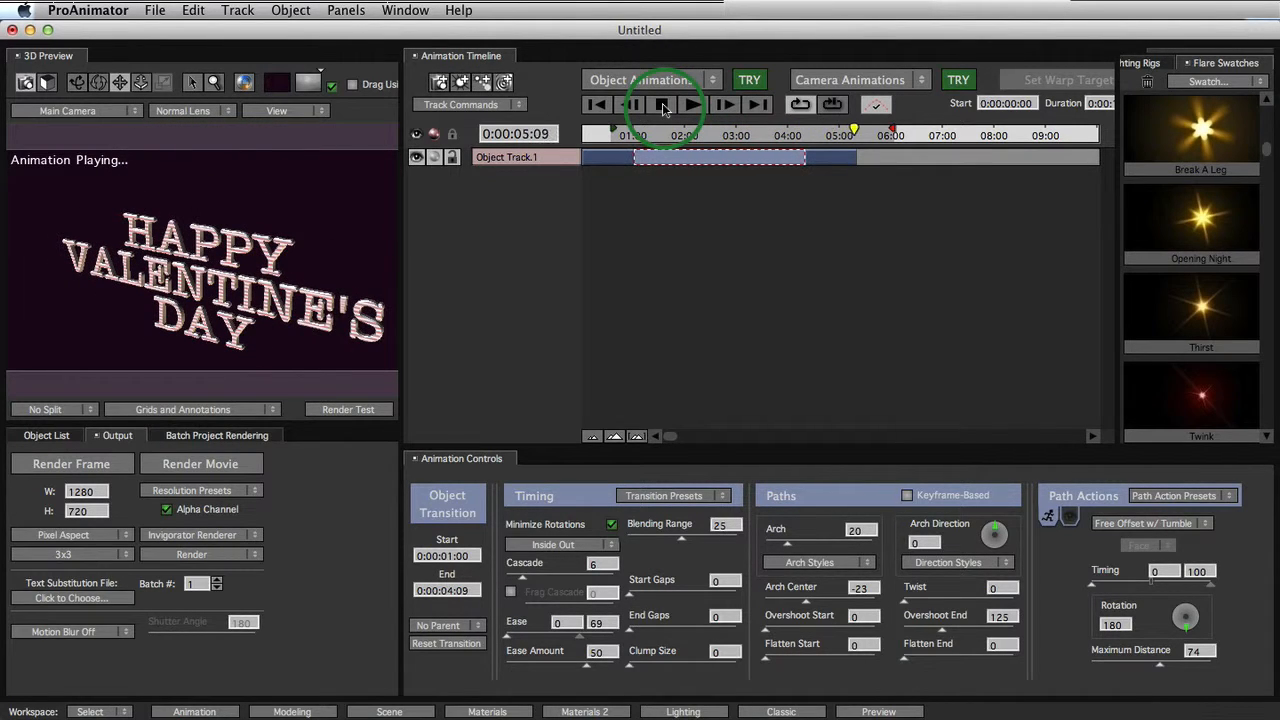
click(662, 105)
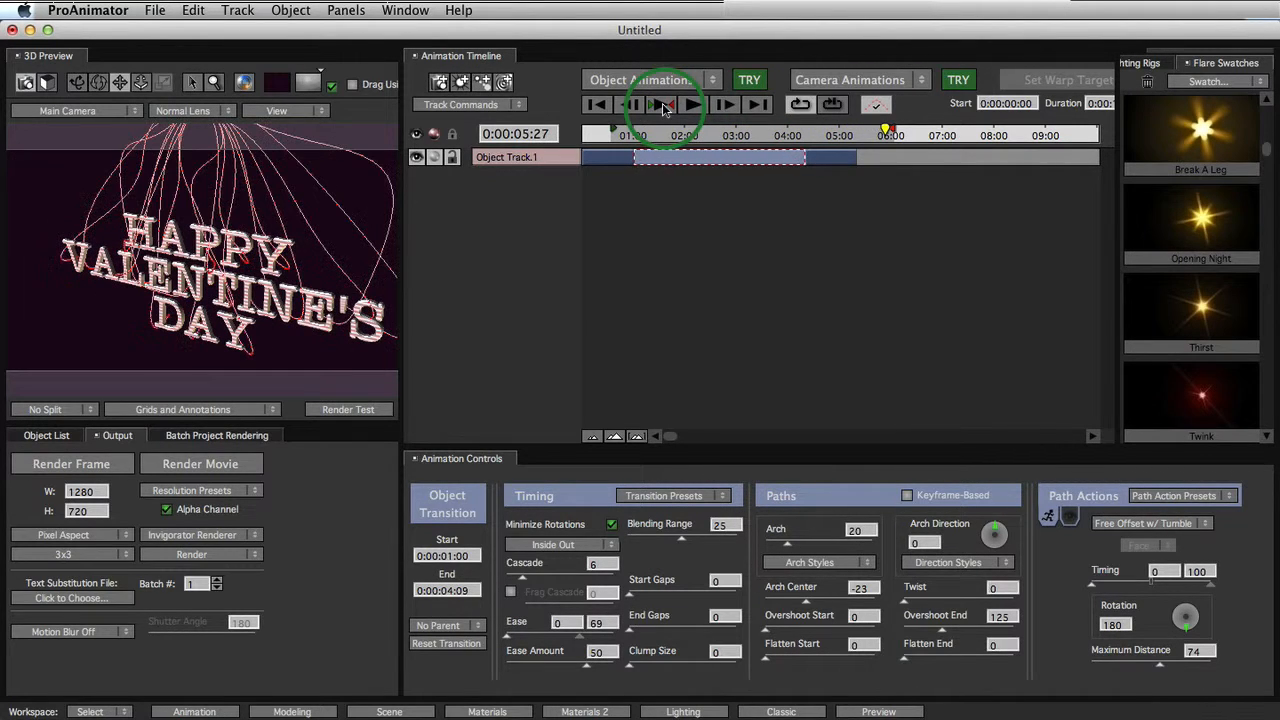
Rotate the final text pose around its common center to -8 on the Z axis.
click(838, 157)
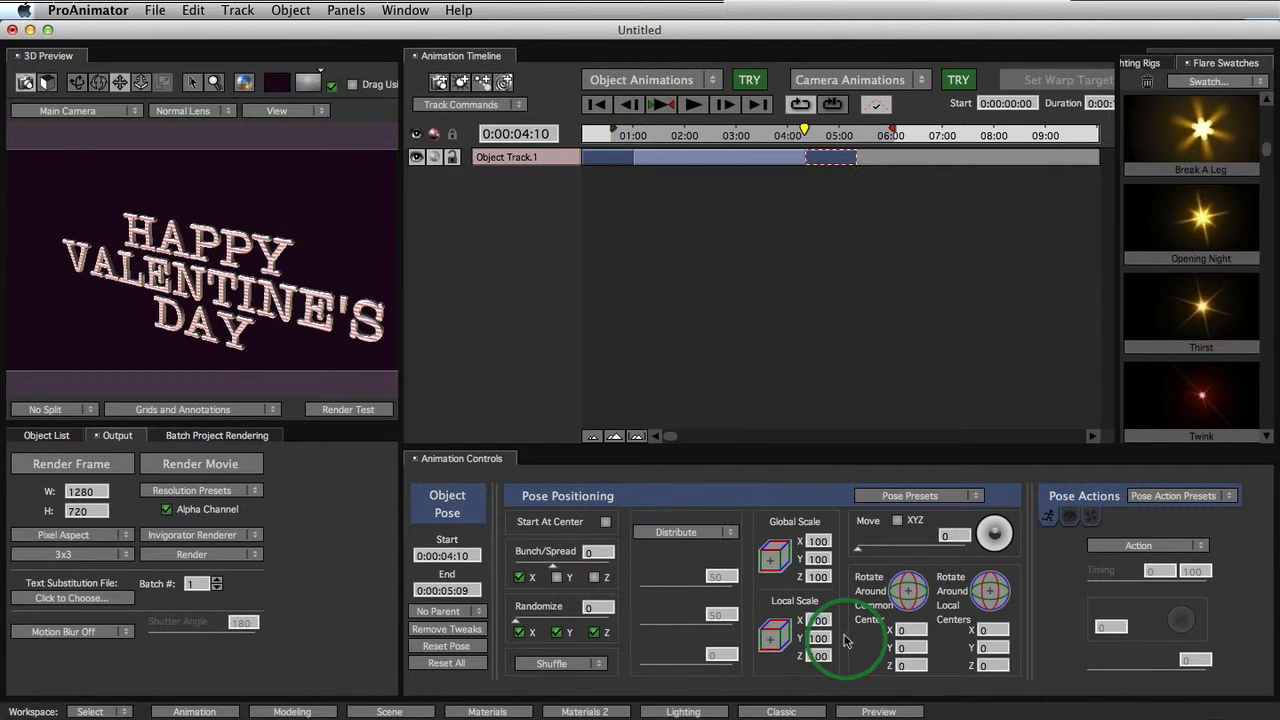
click(907, 668)
key(Down)
key(Down)
key(Down)
key(Down)
key(Down)
key(Down)
key(Down)
key(Down)
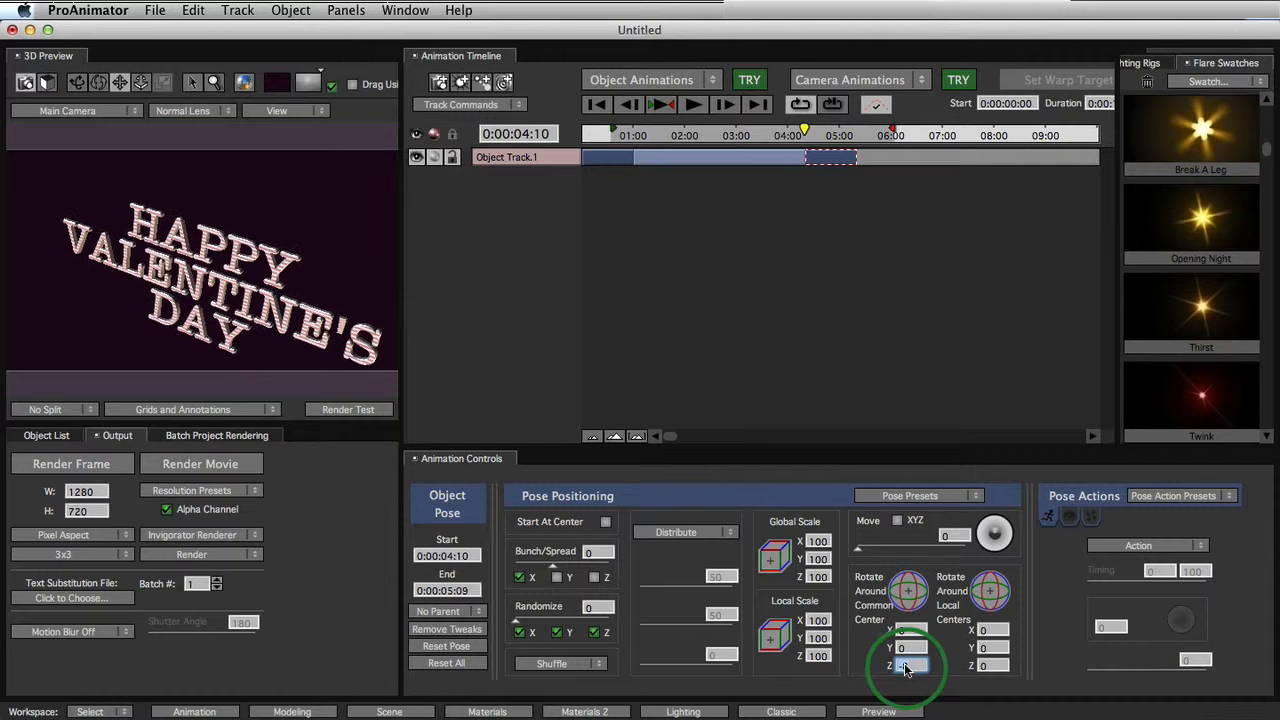
Set the Main Camera to the Front view and pull it back so the text sits smaller within the frame.
click(276, 111)
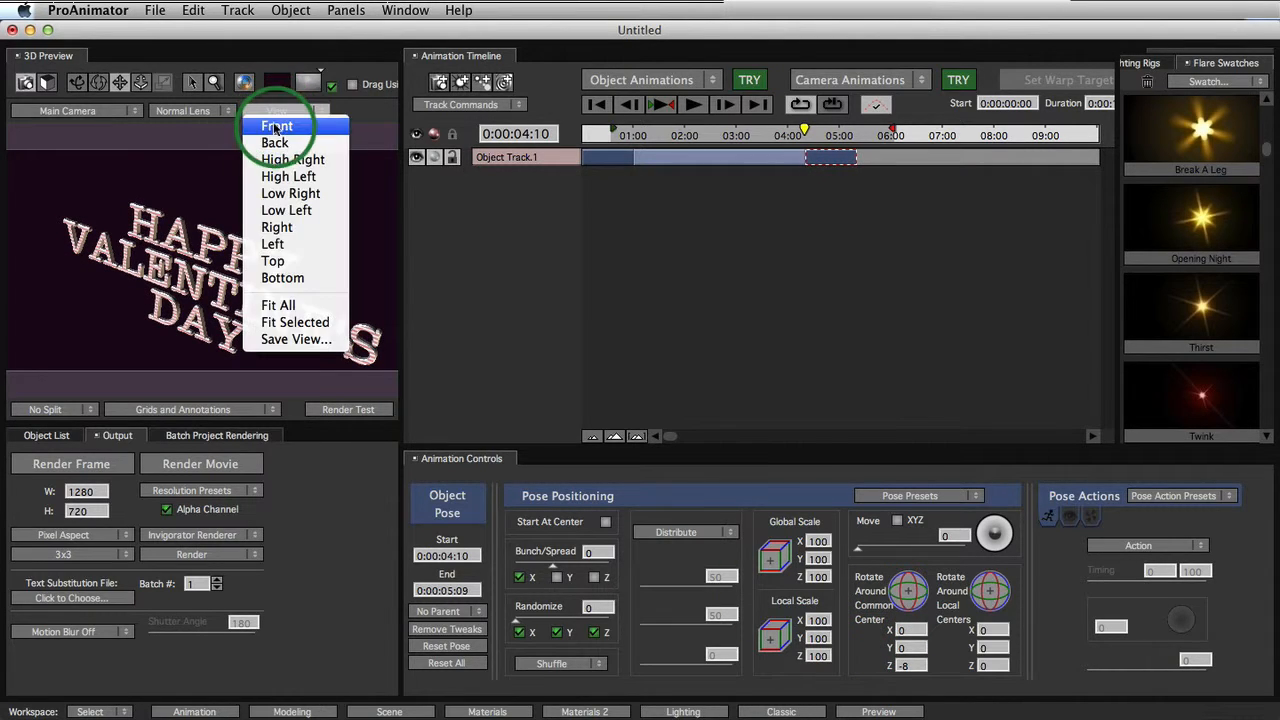
click(277, 126)
click(141, 82)
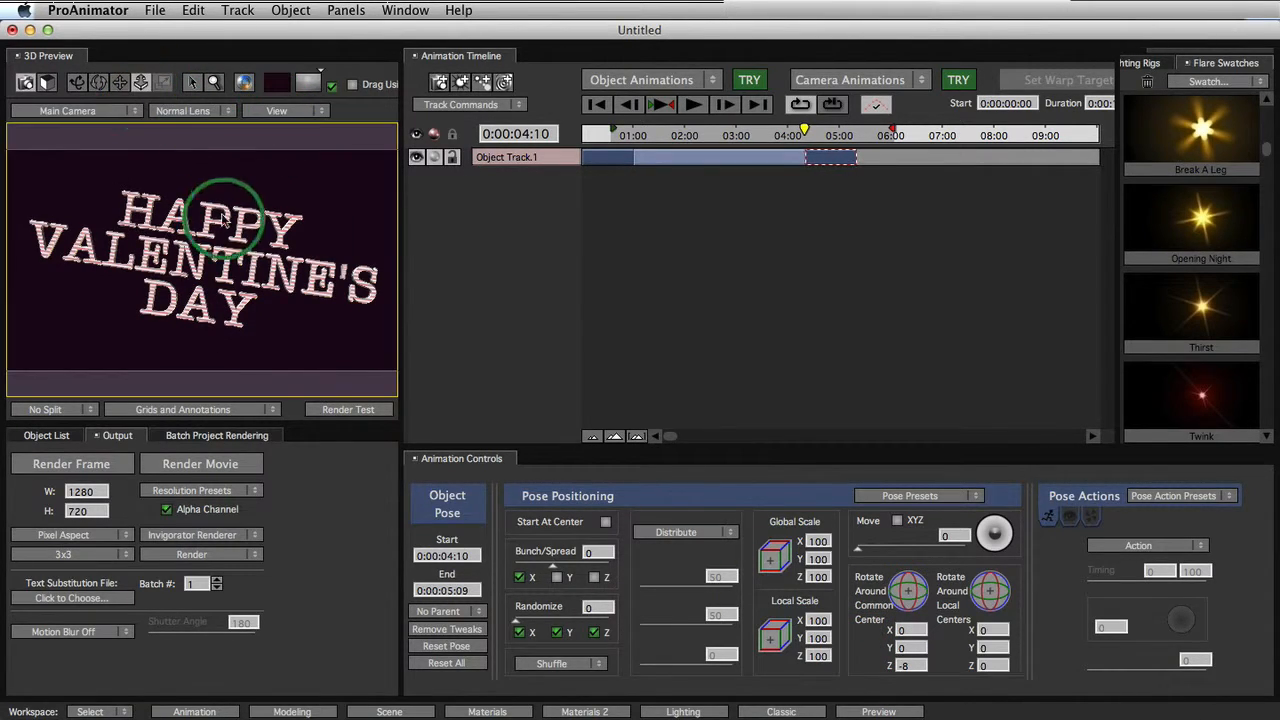
drag(224, 217, 228, 250)
Set the current time to 0:00:04:19 and import the Illustrator file HeartOutline.ai with its objects moved to center.
mouse_move(836, 131)
mouse_down()
mouse_move(632, 136)
mouse_move(822, 137)
mouse_up()
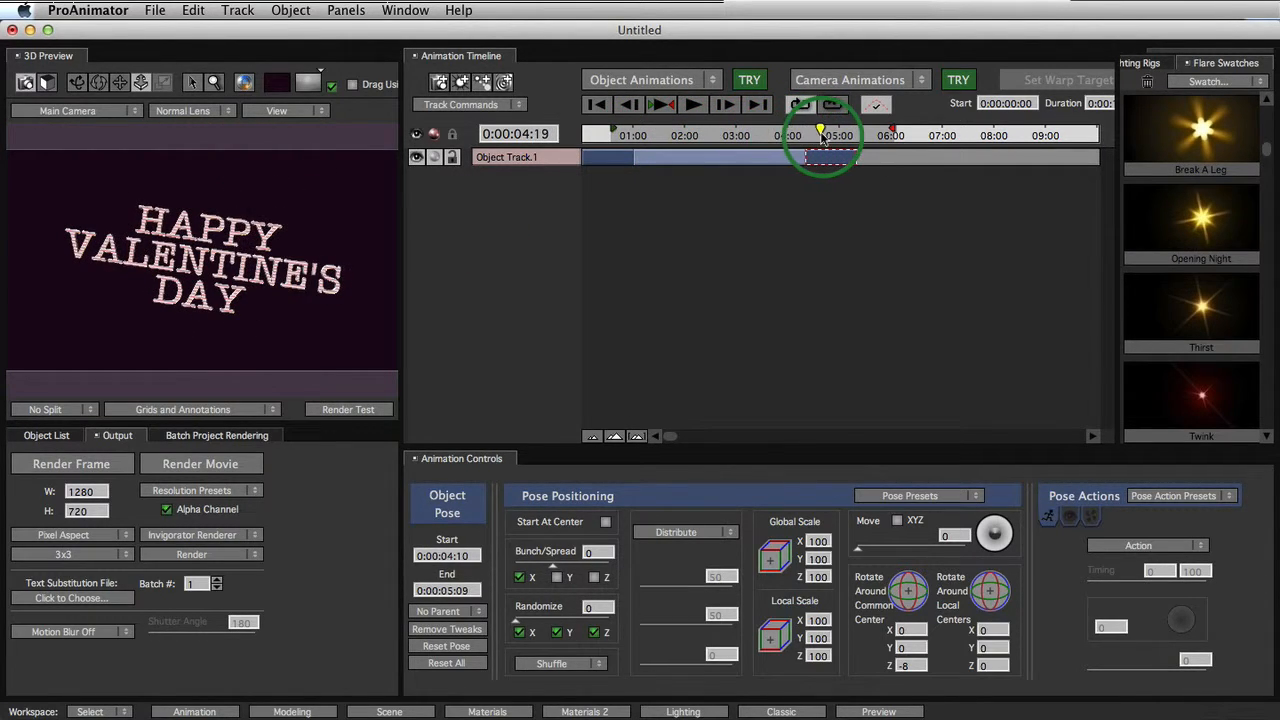
click(270, 243)
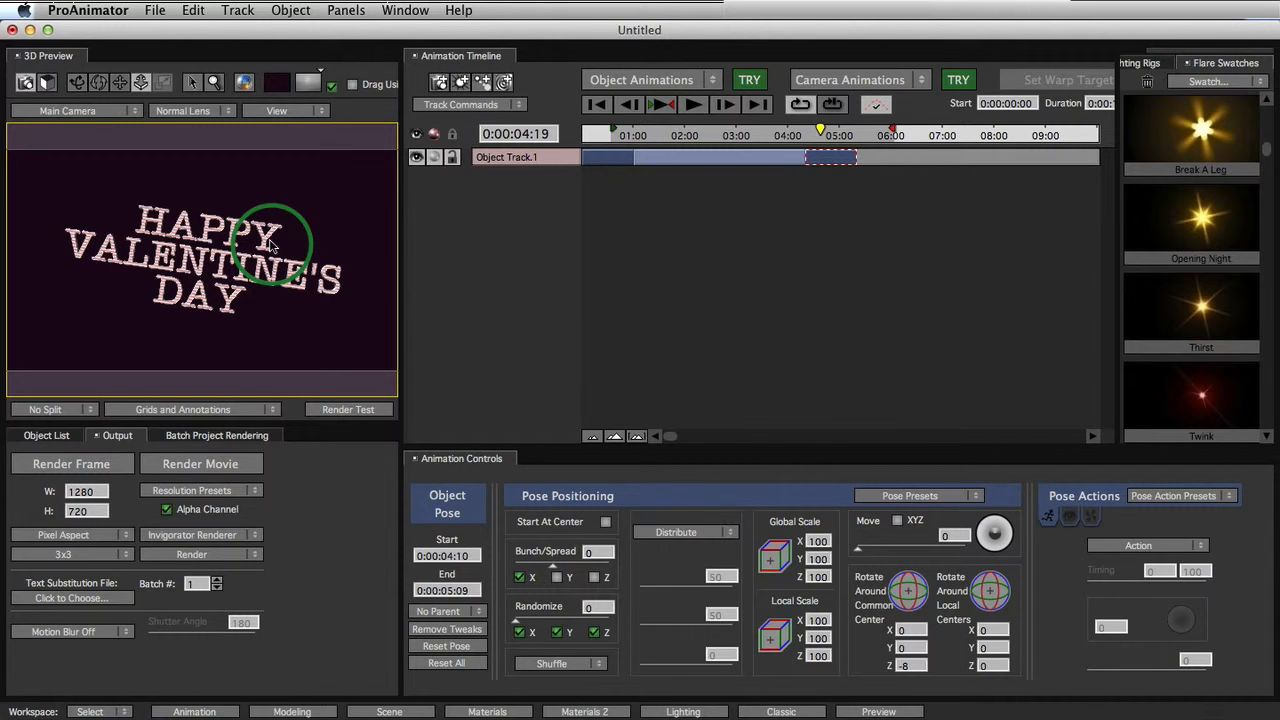
click(291, 10)
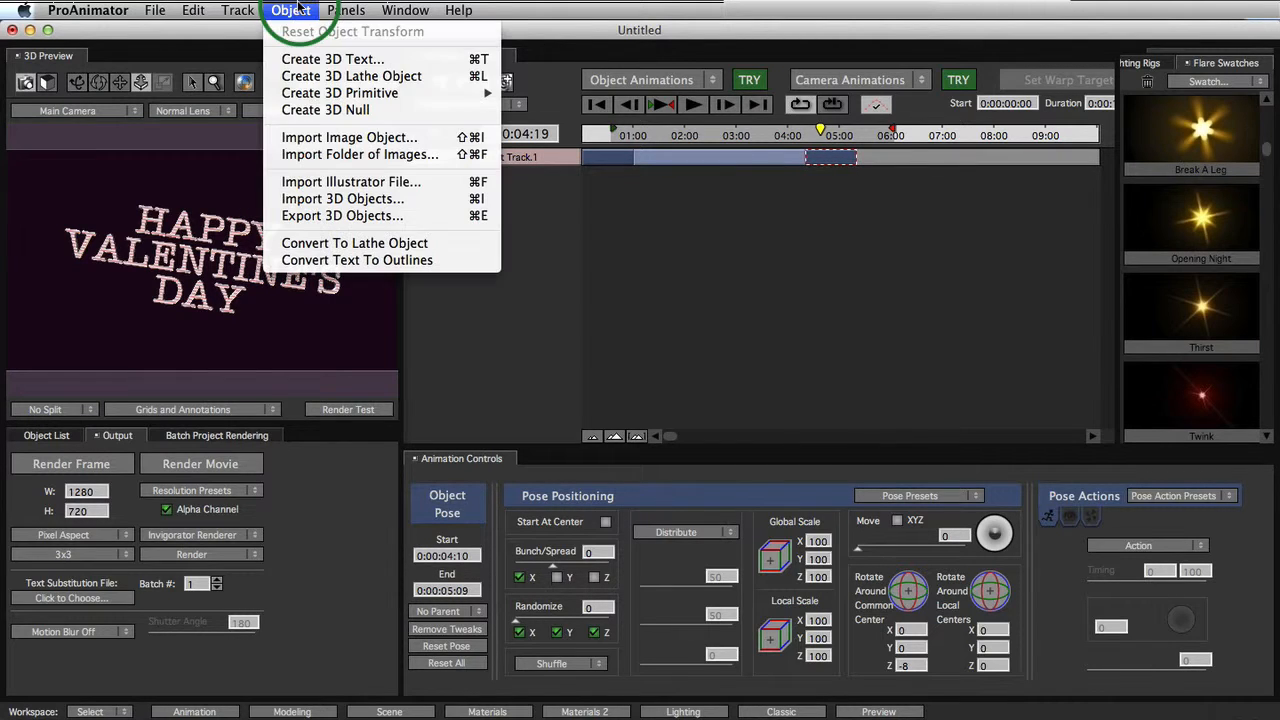
click(345, 182)
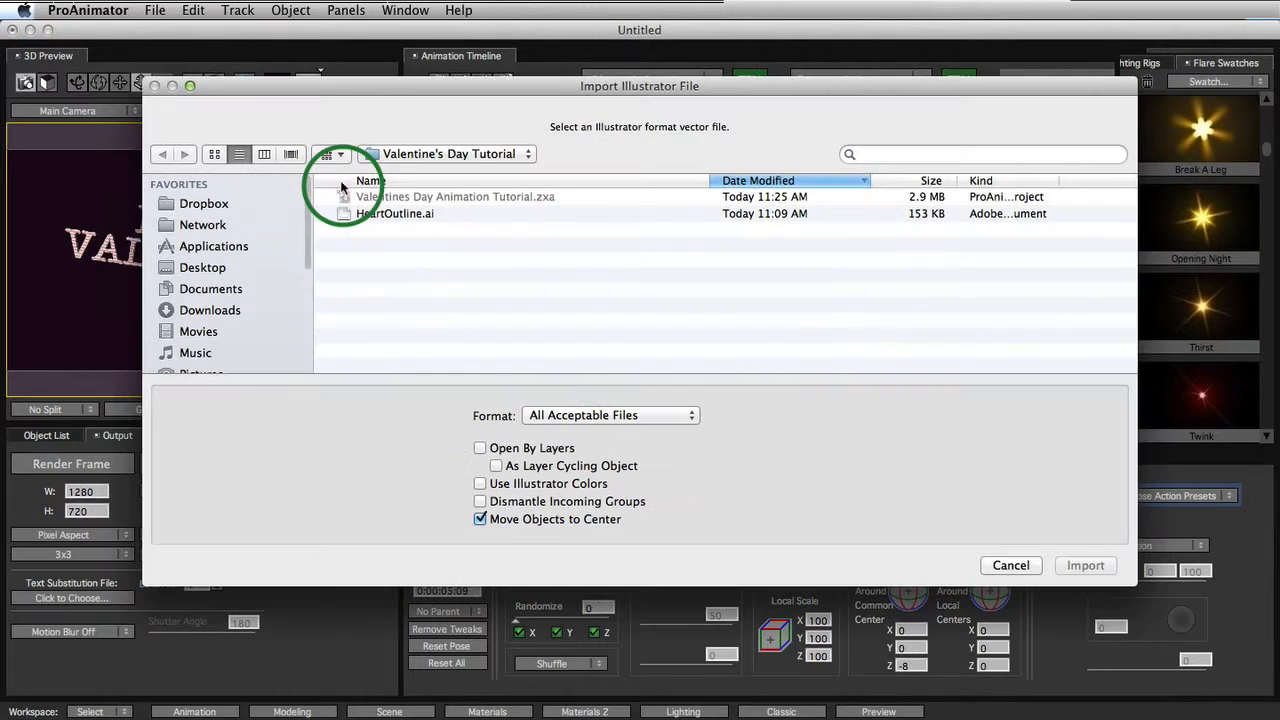
click(384, 214)
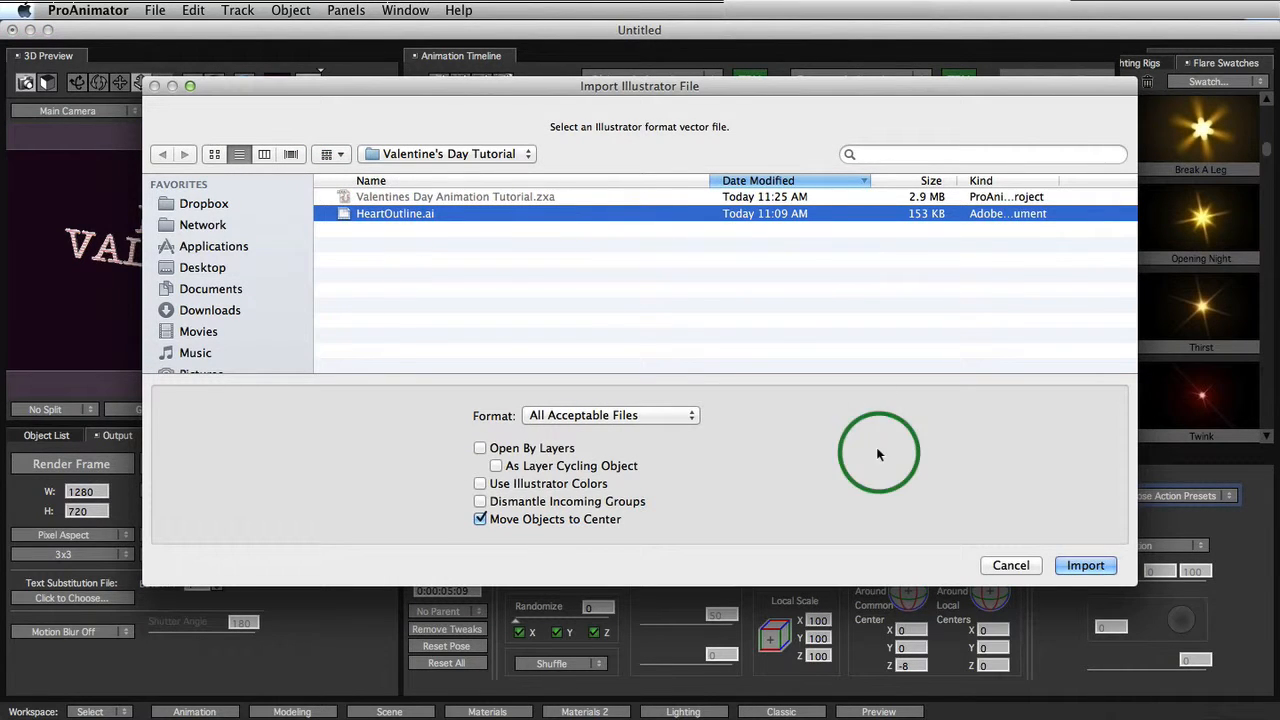
click(1095, 566)
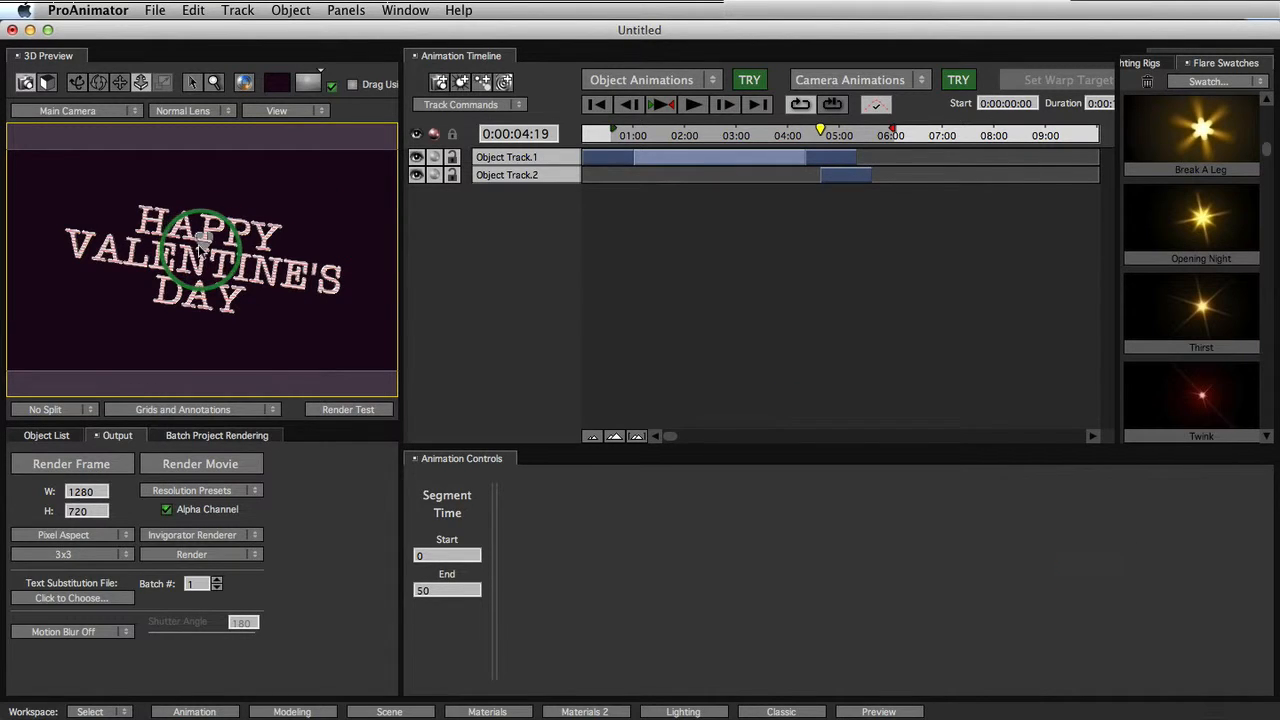
Switch to the Modeling workspace, hide Object Track.1, and select the imported heart outline in the object drawing.
drag(201, 250, 204, 241)
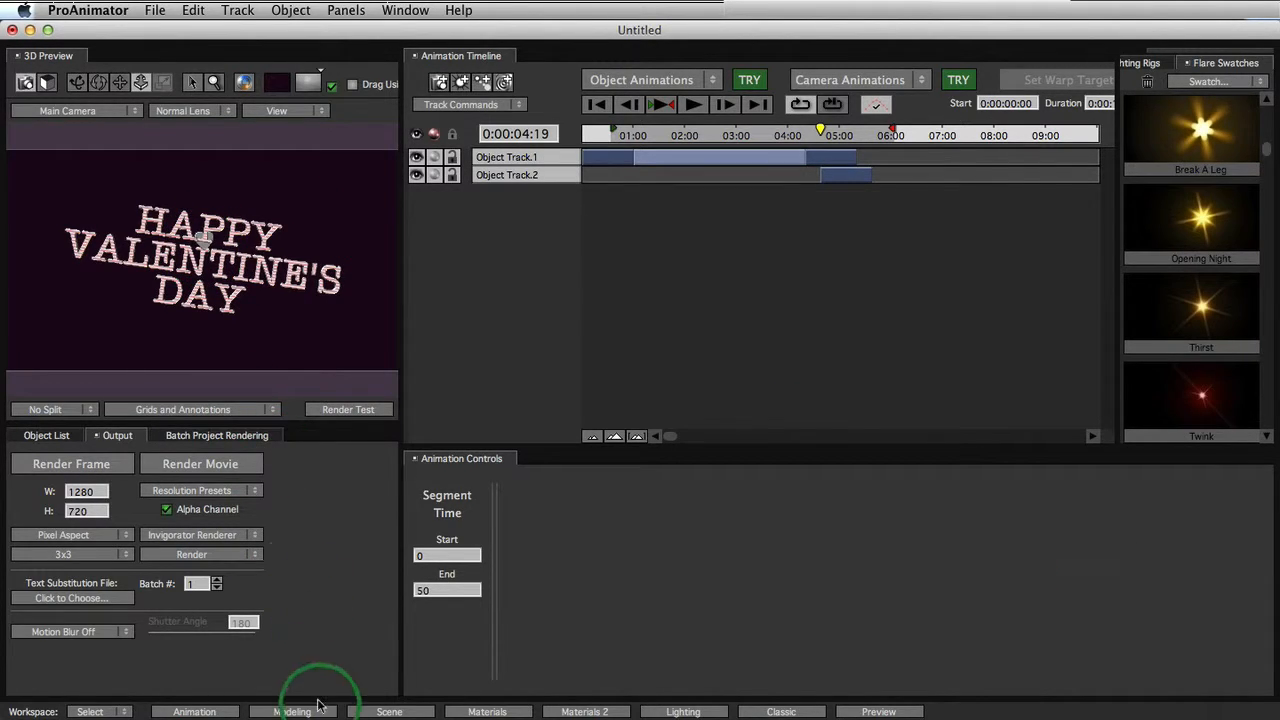
click(326, 714)
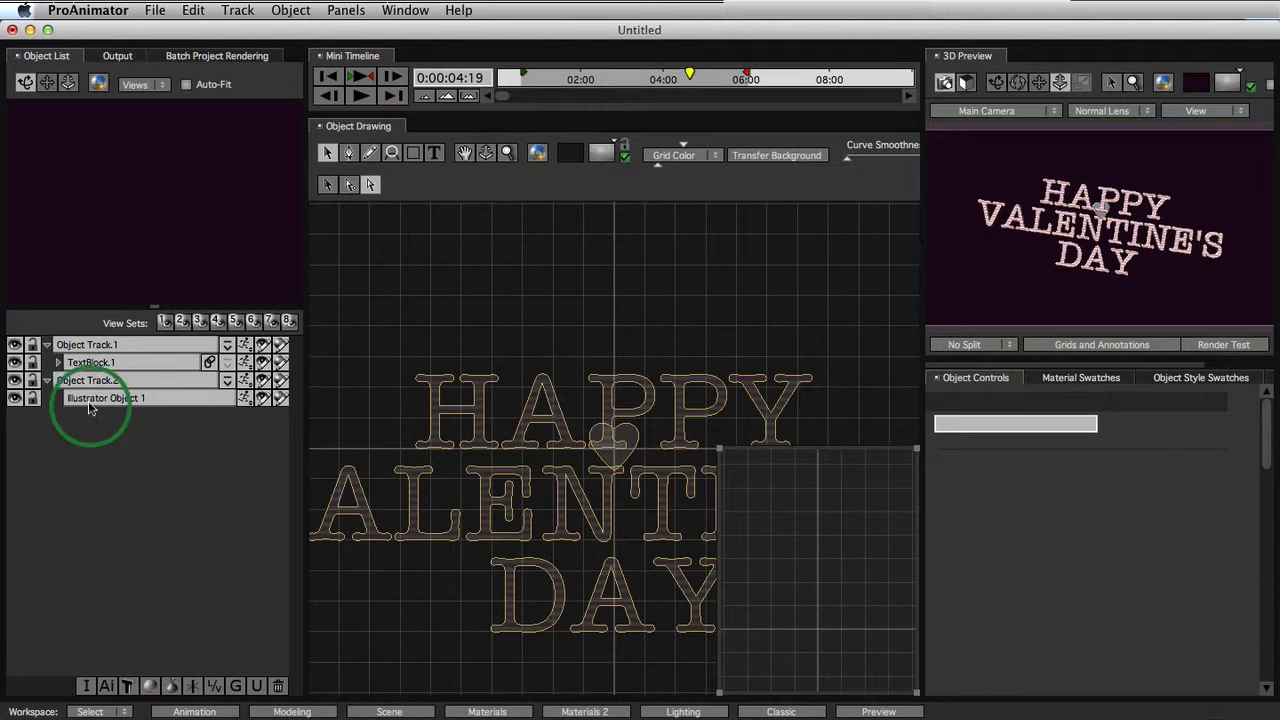
click(14, 345)
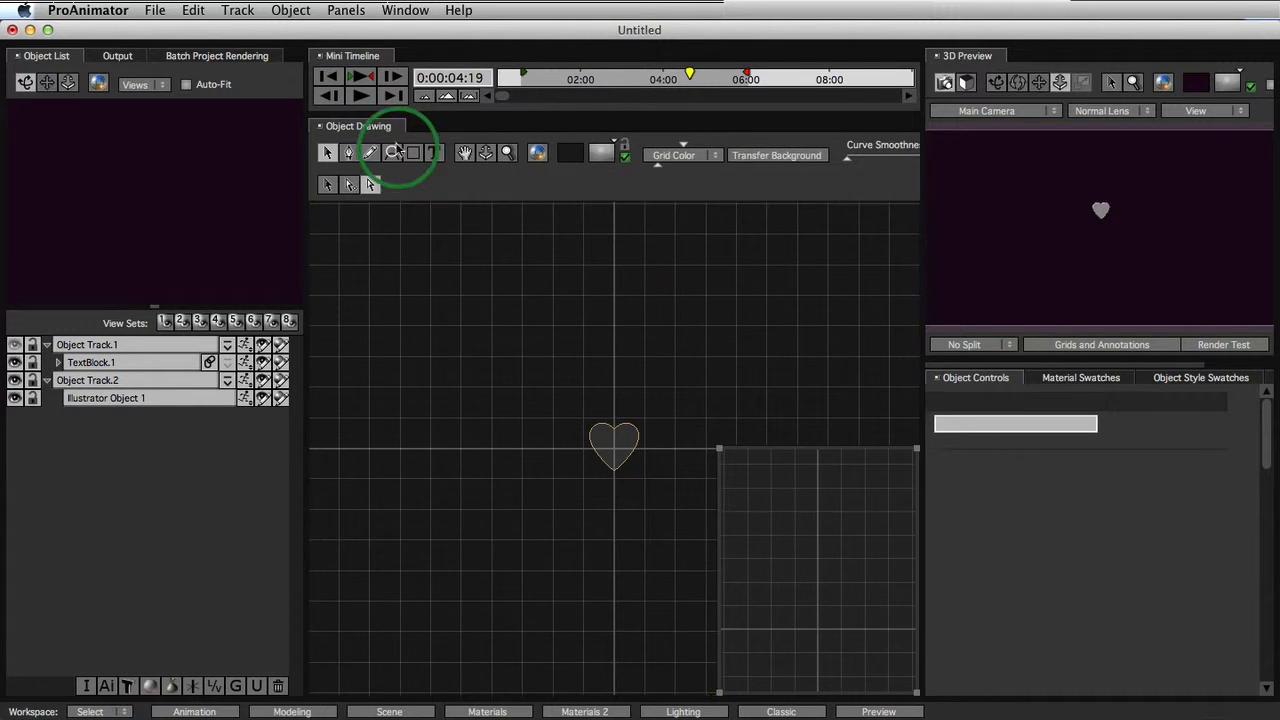
click(487, 155)
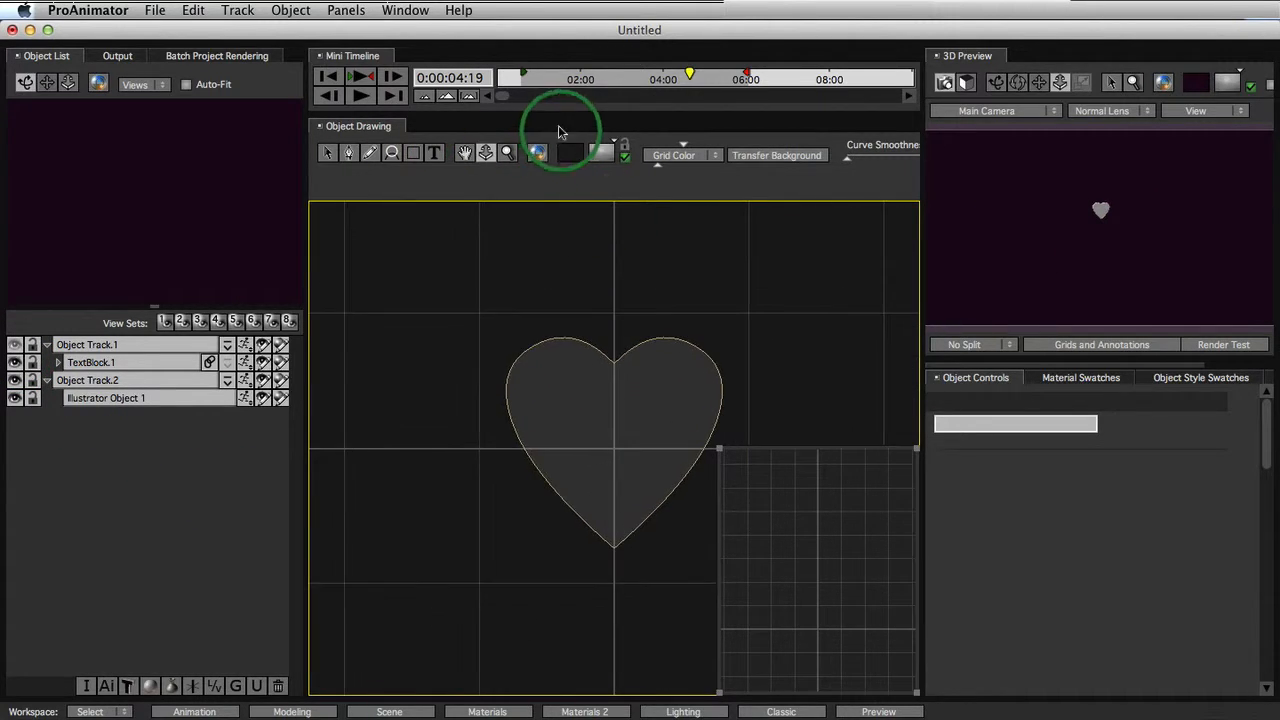
click(326, 153)
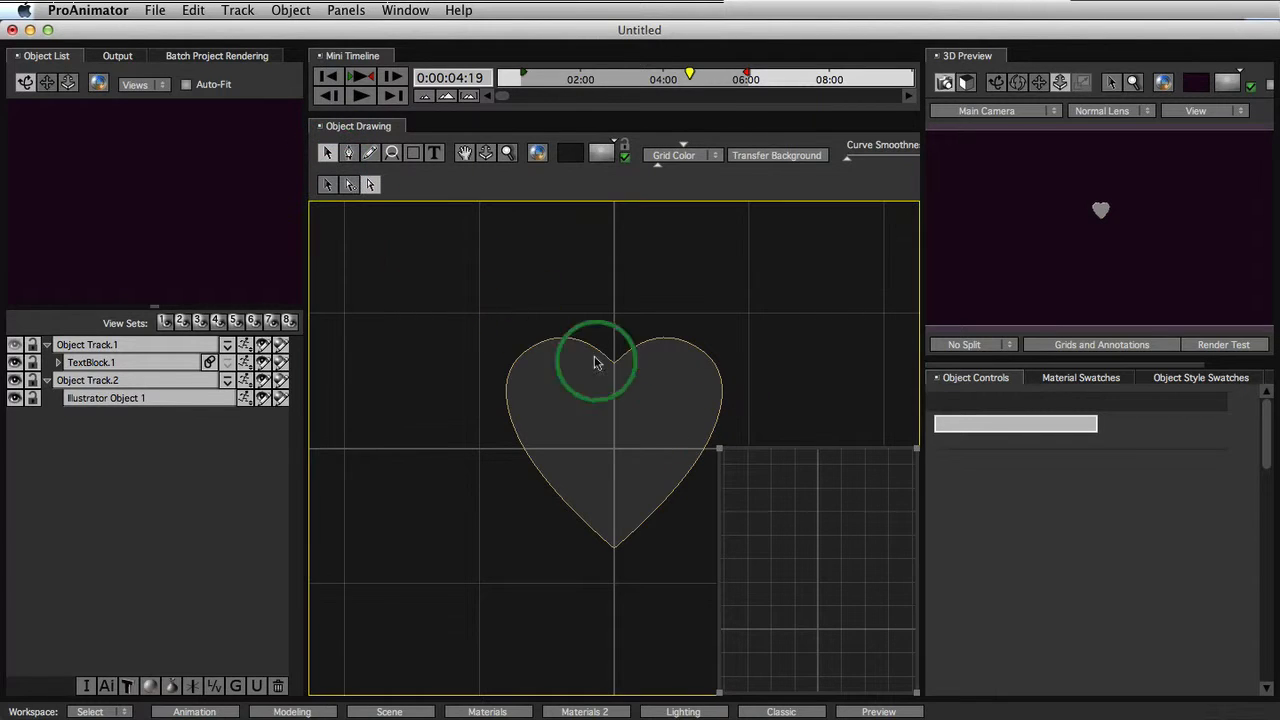
click(662, 412)
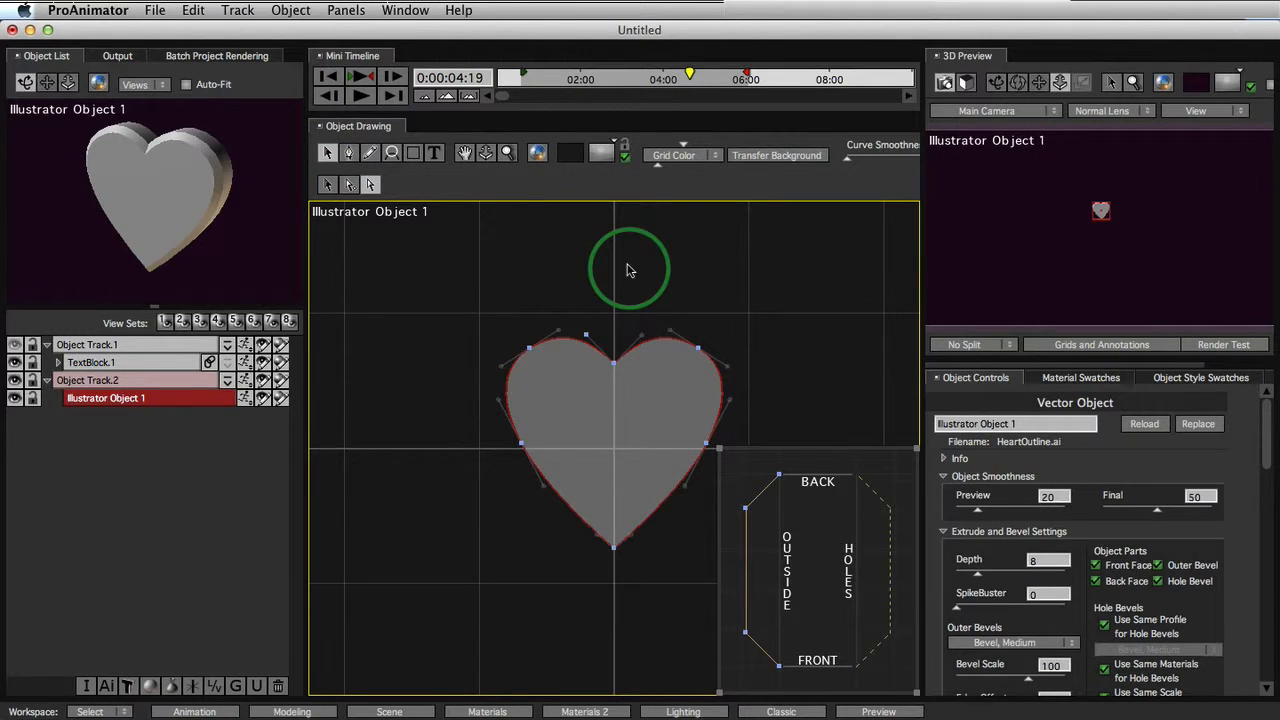
Try pulling the heart's upper notch point upward to reshape the outline, and undo the change.
drag(613, 362, 638, 243)
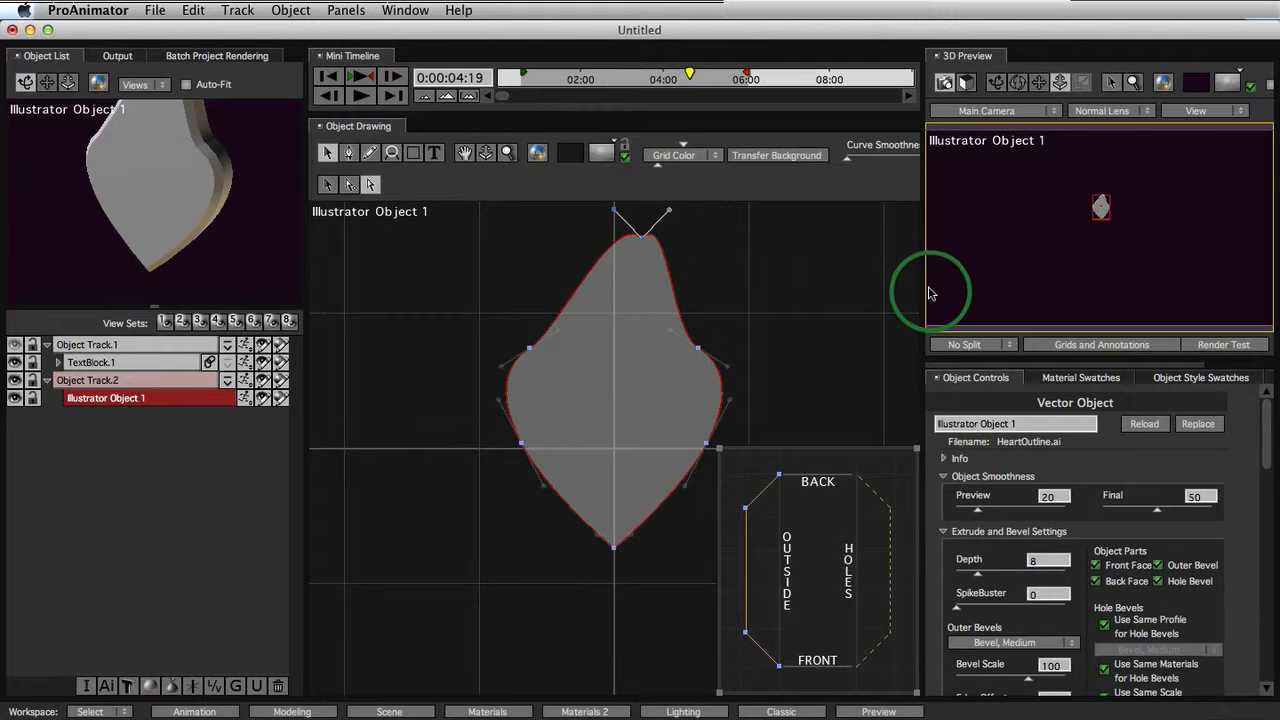
key(super+z)
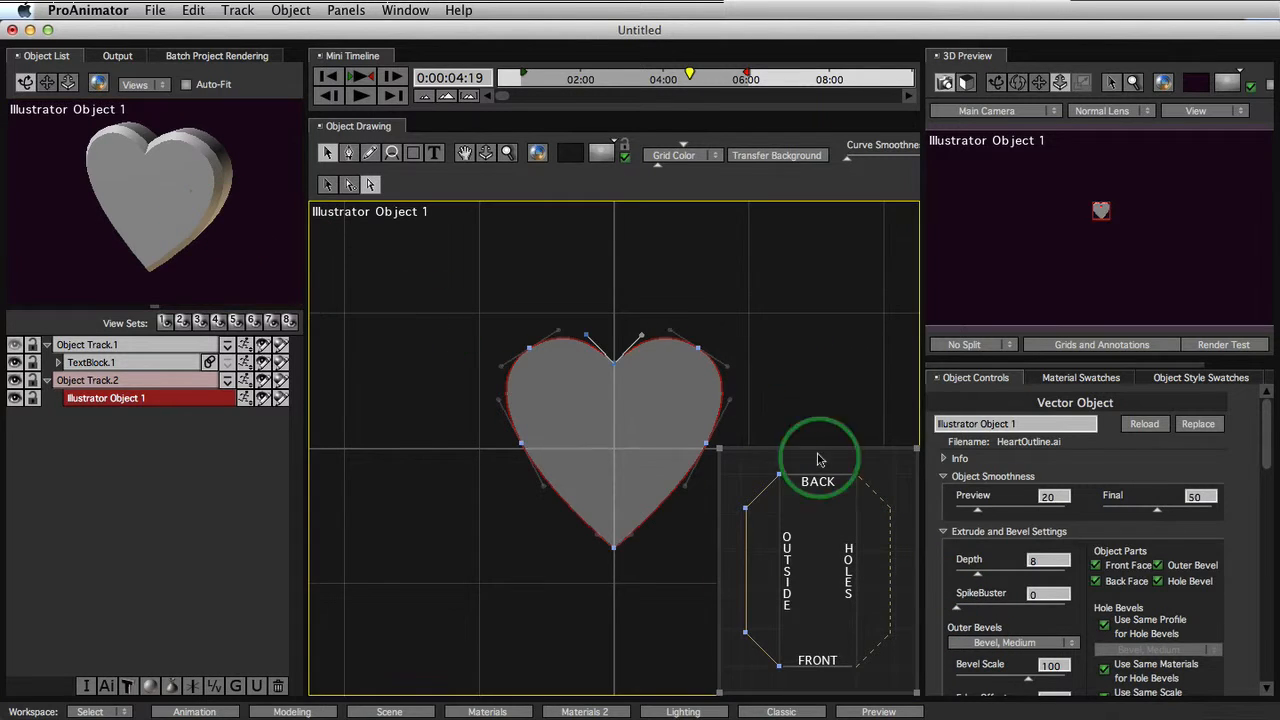
Set the heart's outer bevel to Half Pipe, Medium and inspect the result in 3D.
click(993, 643)
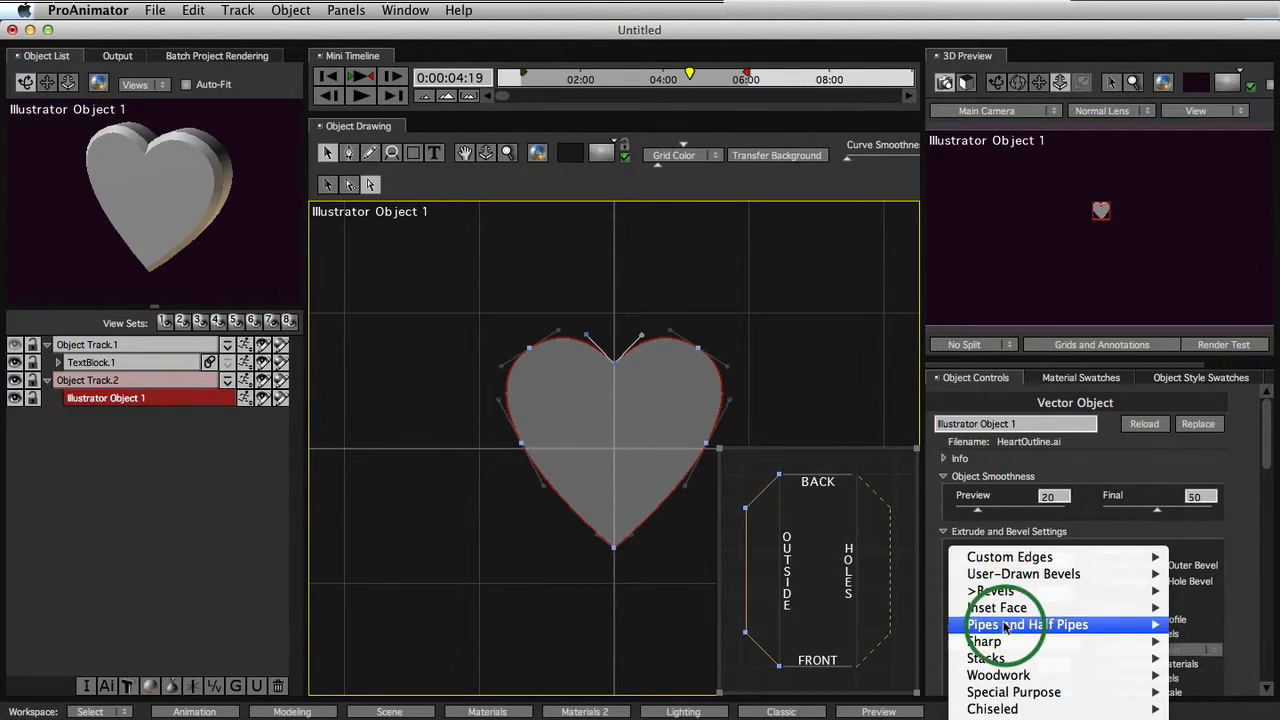
mouse_move(990, 626)
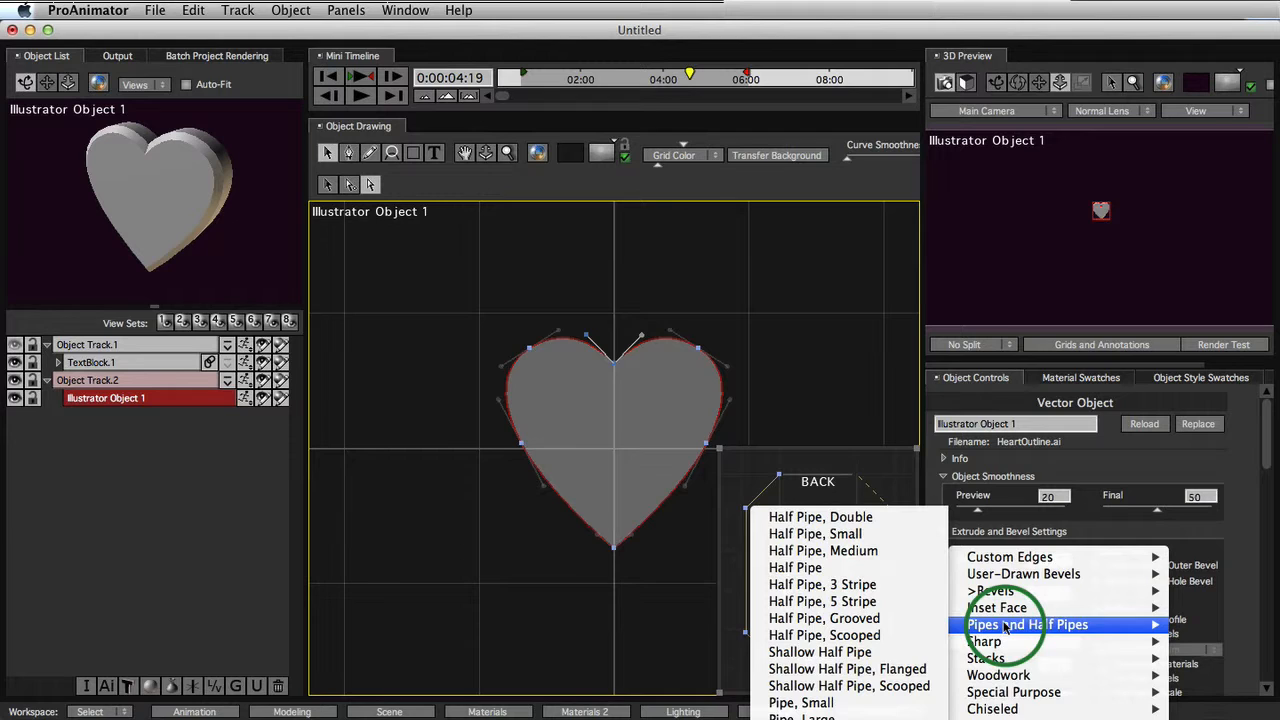
click(820, 552)
click(586, 420)
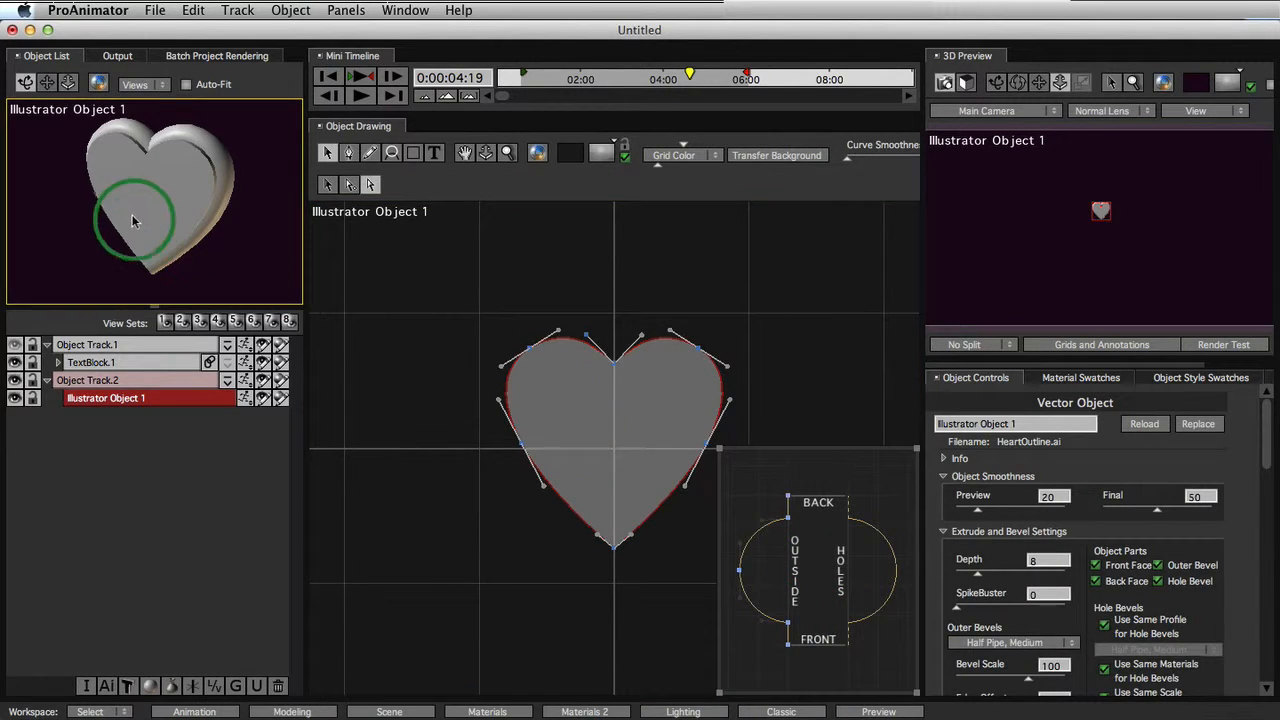
mouse_move(134, 214)
mouse_down()
mouse_move(266, 219)
mouse_move(146, 205)
mouse_move(202, 201)
mouse_up()
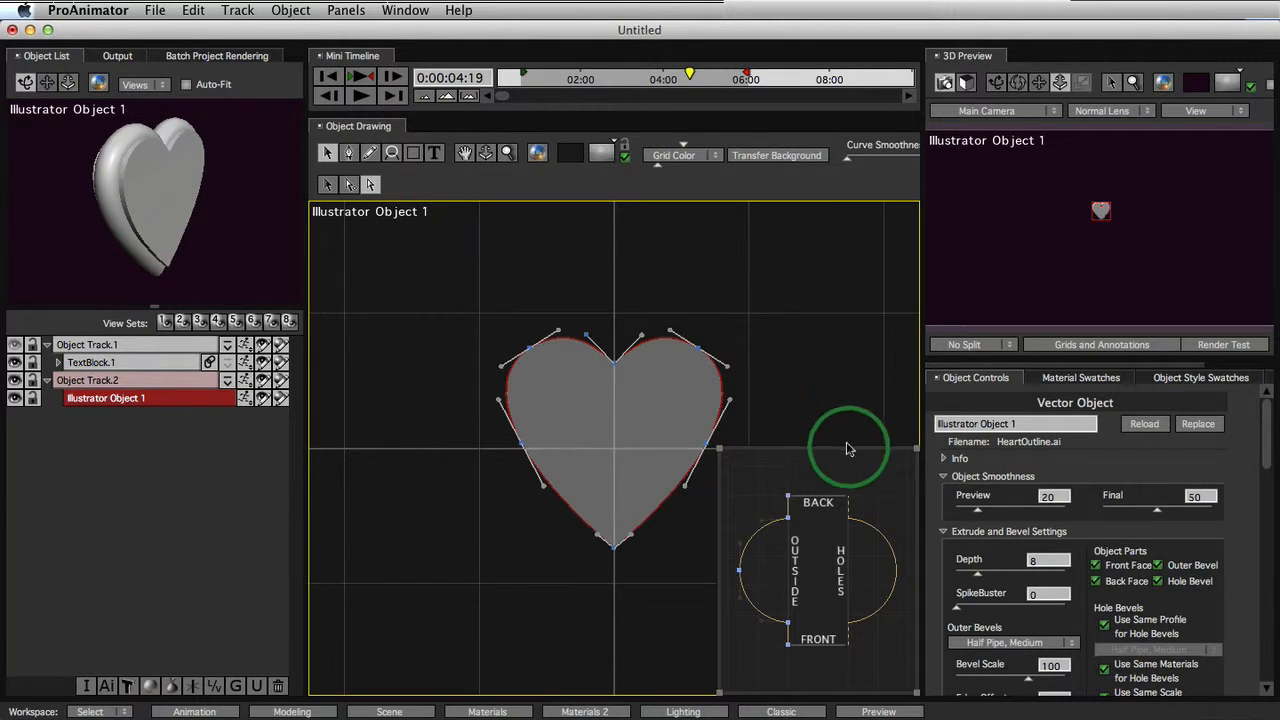
Reduce the heart's extrusion depth to 3.28 and check the thinner shape from several angles.
mouse_move(979, 580)
mouse_down()
mouse_move(998, 580)
mouse_move(967, 582)
mouse_up()
drag(225, 240, 52, 203)
drag(70, 196, 166, 187)
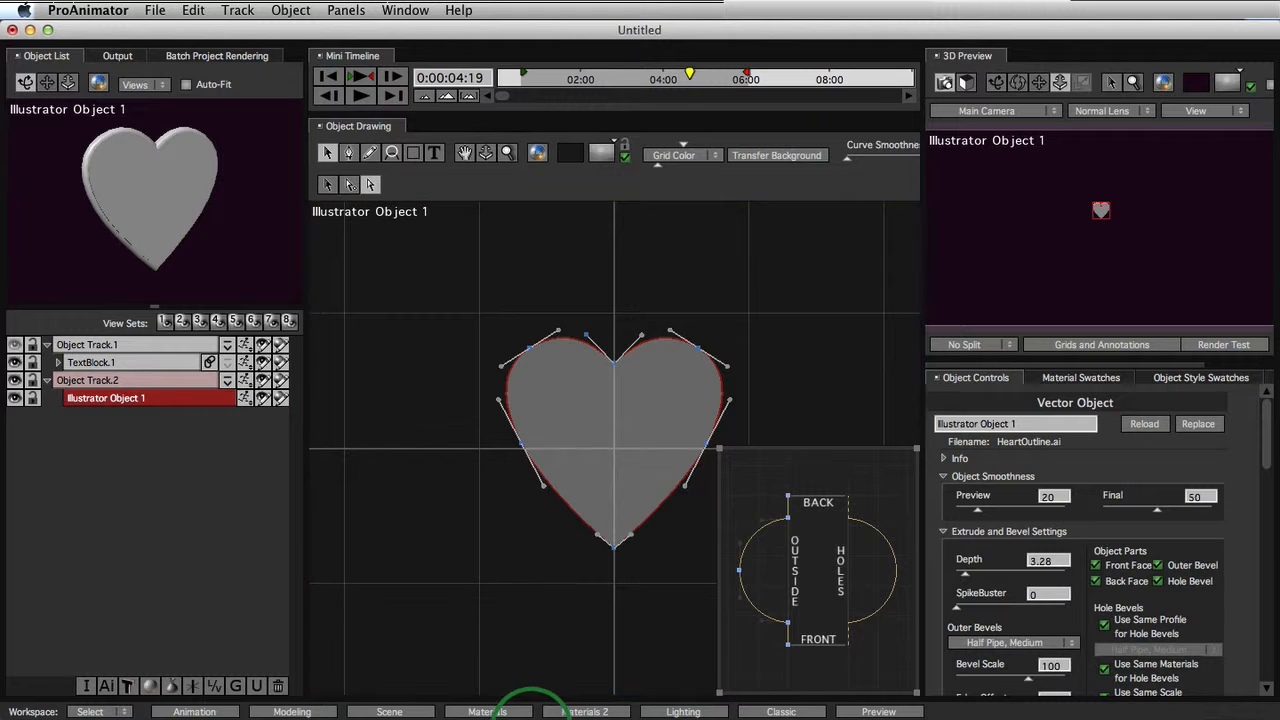
Apply the bright red material swatch to the whole heart and the dark red Heart Side swatch to its outside edge.
click(488, 711)
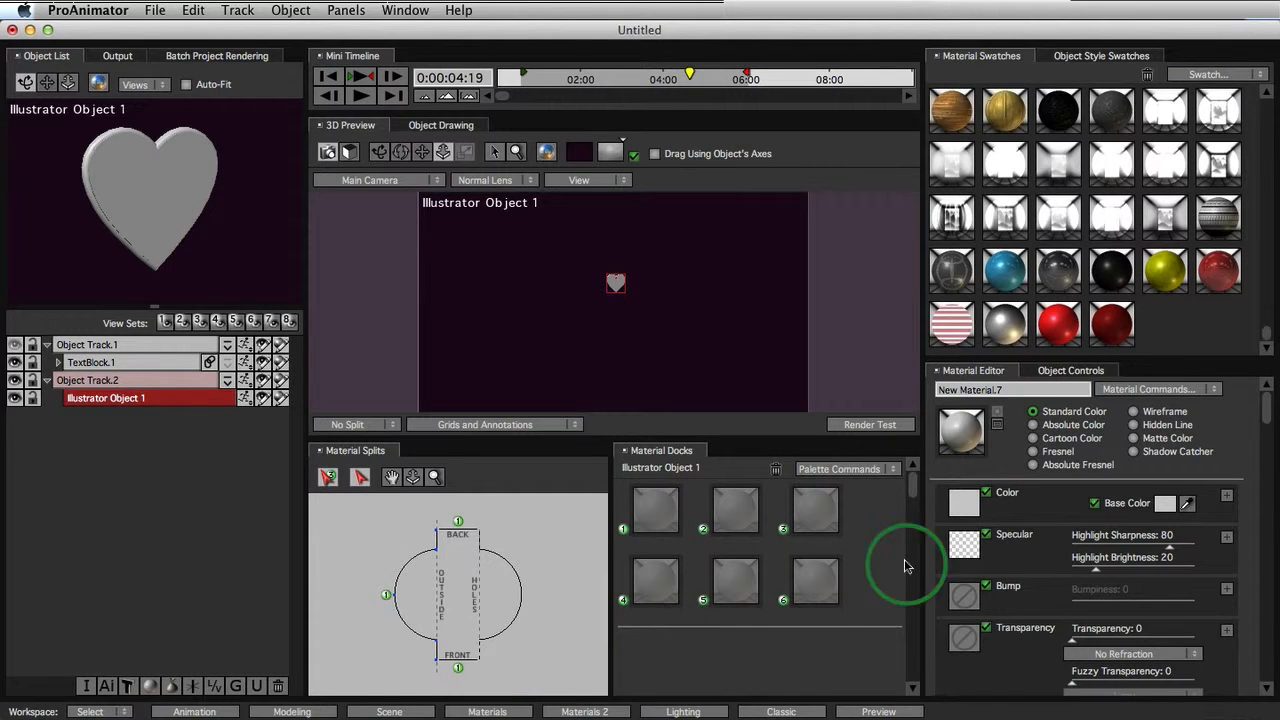
drag(990, 327, 617, 285)
drag(1113, 318, 406, 260)
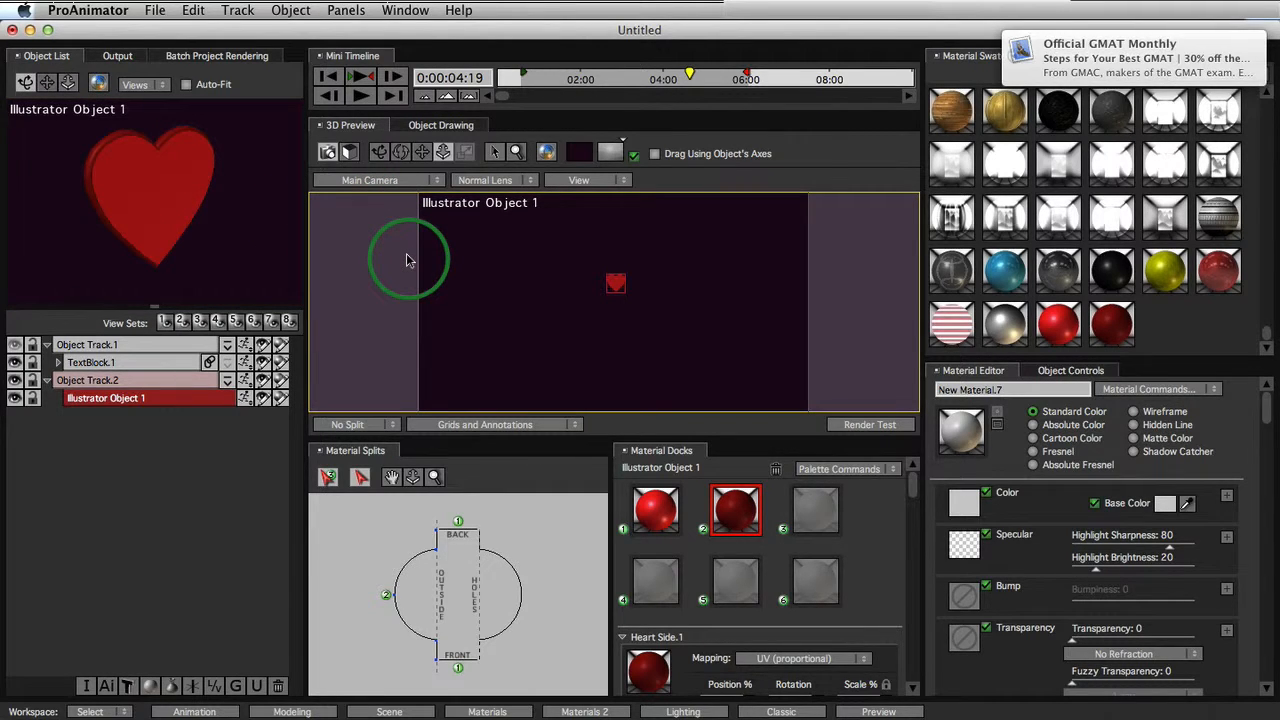
Duplicate the heart object within Object Track.2 until there are 40 copies besides the original.
drag(406, 260, 127, 404)
double_click(127, 399)
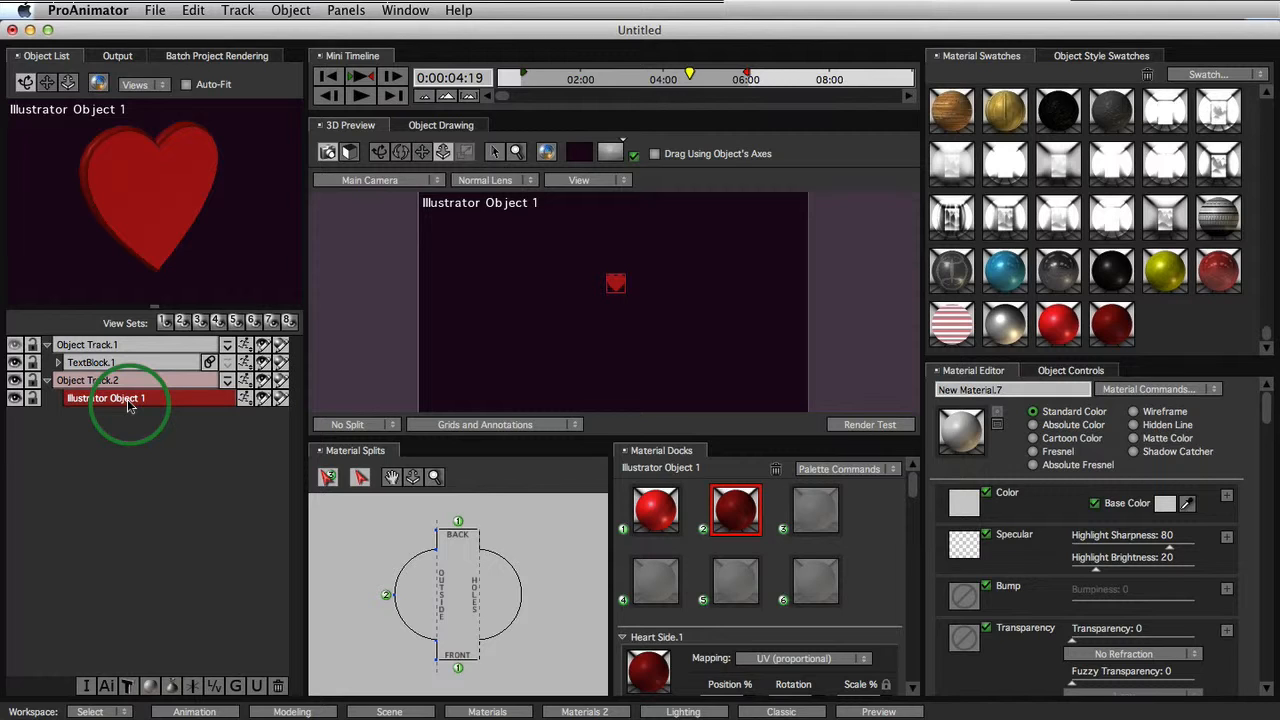
key(super+d)
key(super+d)
key(super+d)
key(super+d)
key(super+d)
key(super+d)
key(super+d)
key(super+d)
key(super+d)
key(super+d)
key(super+d)
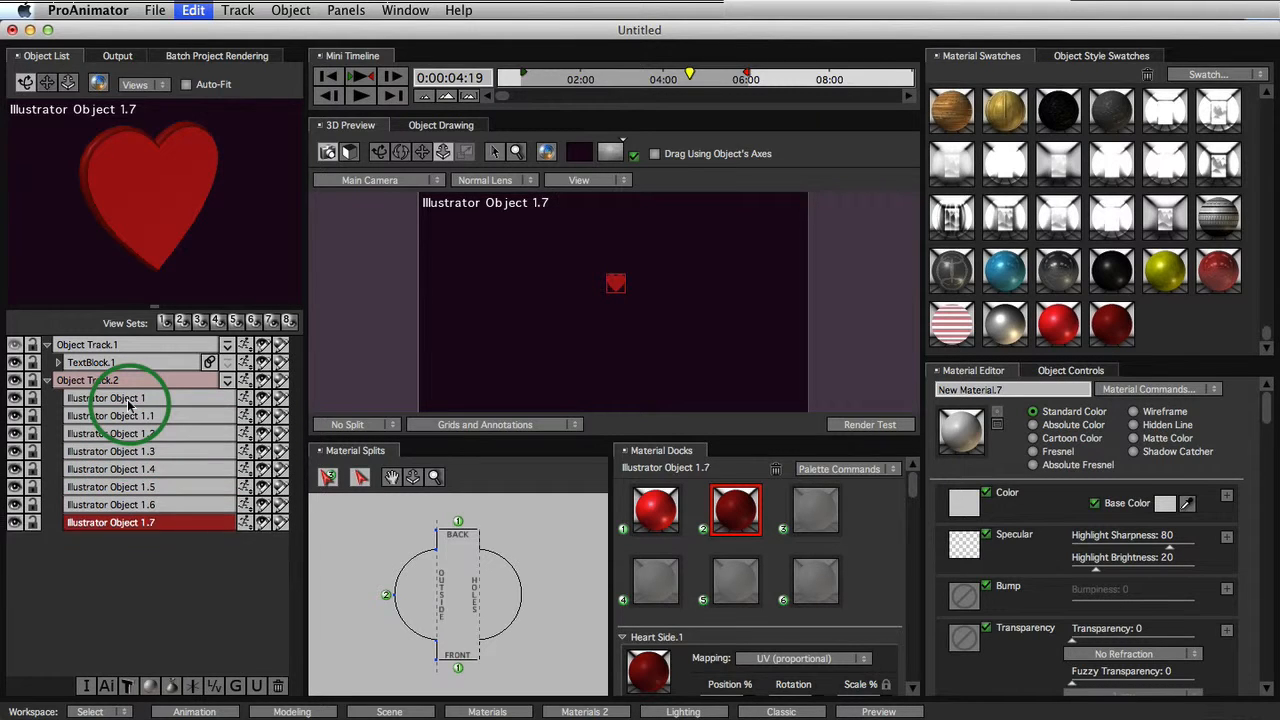
key(super+d)
key(super+d)
key(super+d)
key(super+d)
key(super+d)
key(super+d)
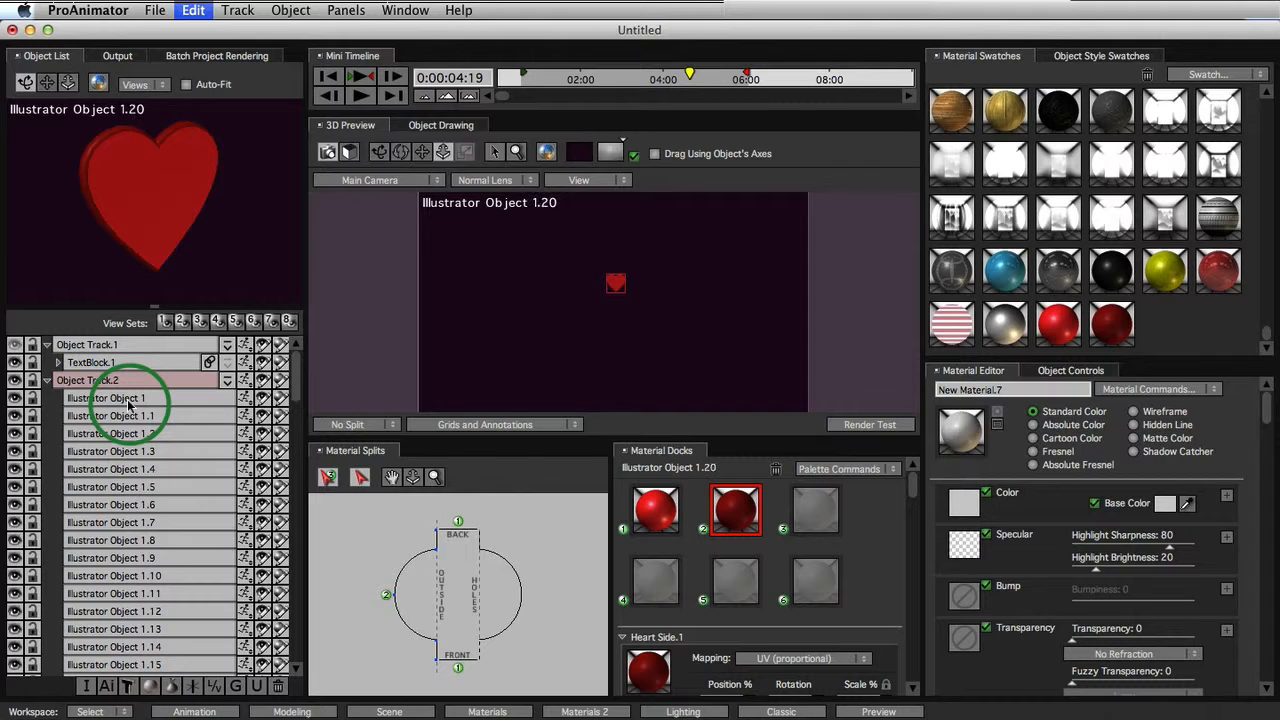
key(super+d)
key(super+d)
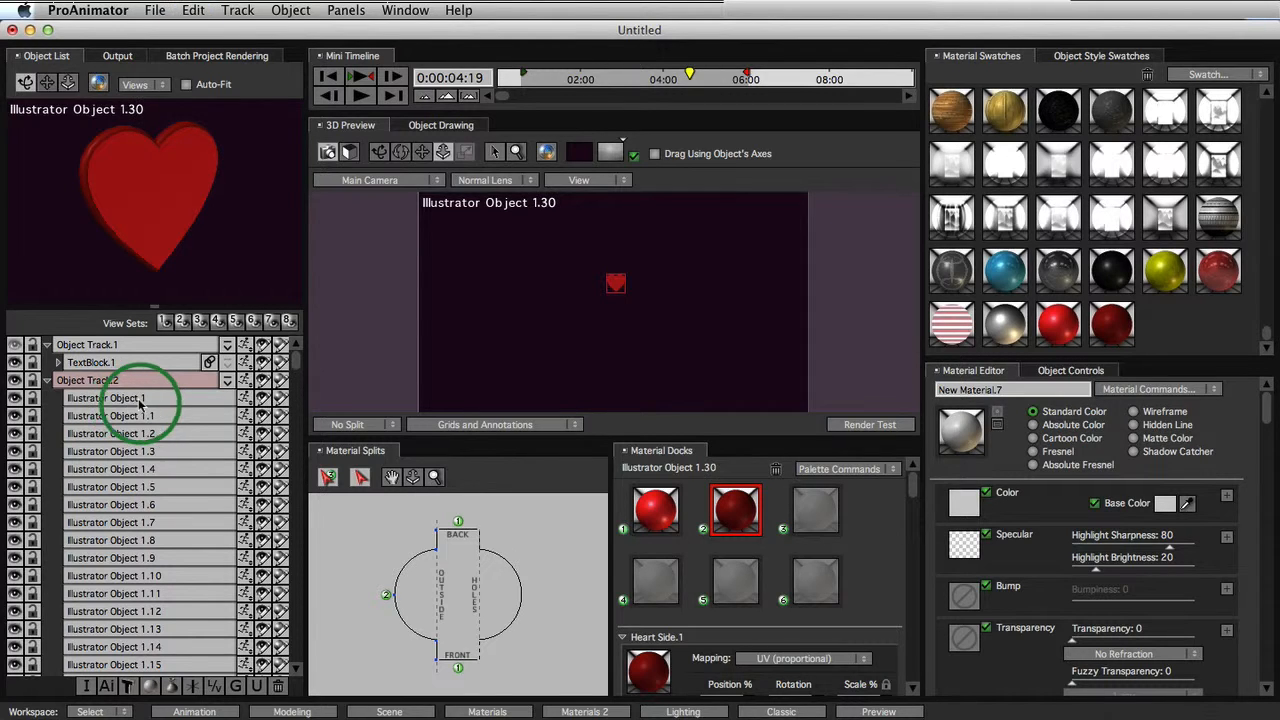
drag(294, 360, 285, 676)
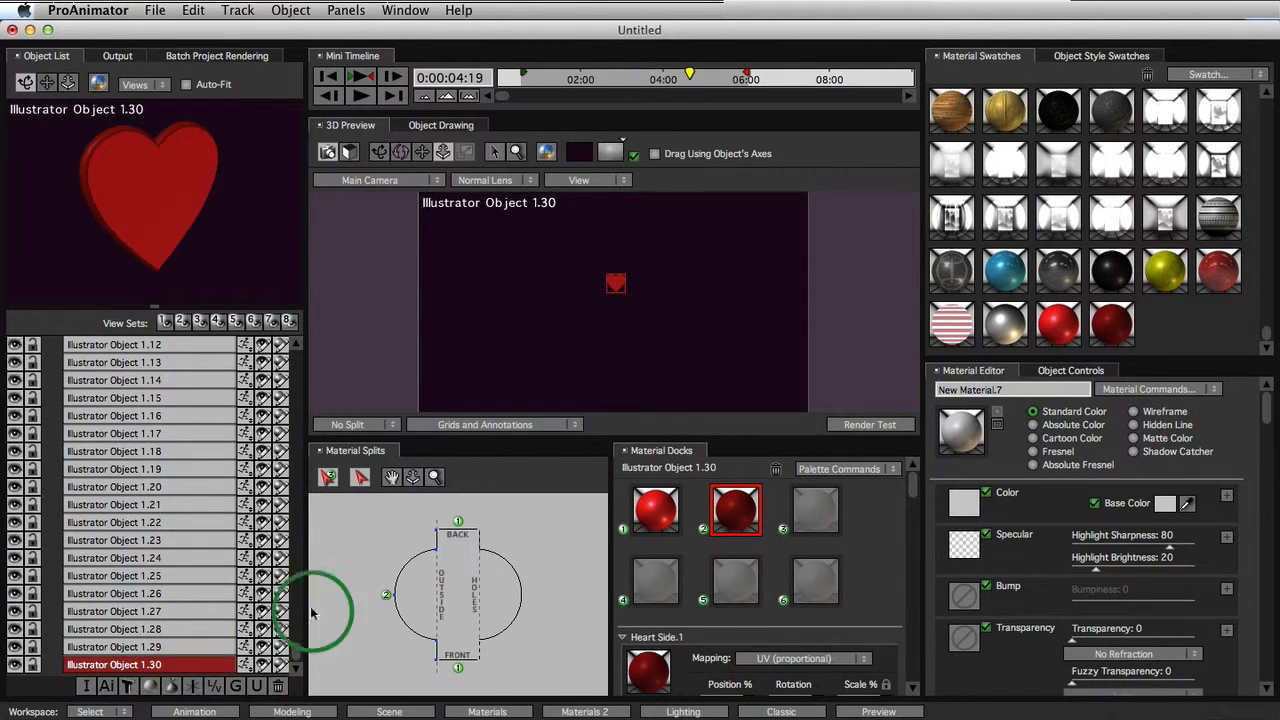
key(super+d)
key(super+d)
key(super+d)
key(super+d)
key(super+d)
key(super+d)
key(super+d)
key(super+d)
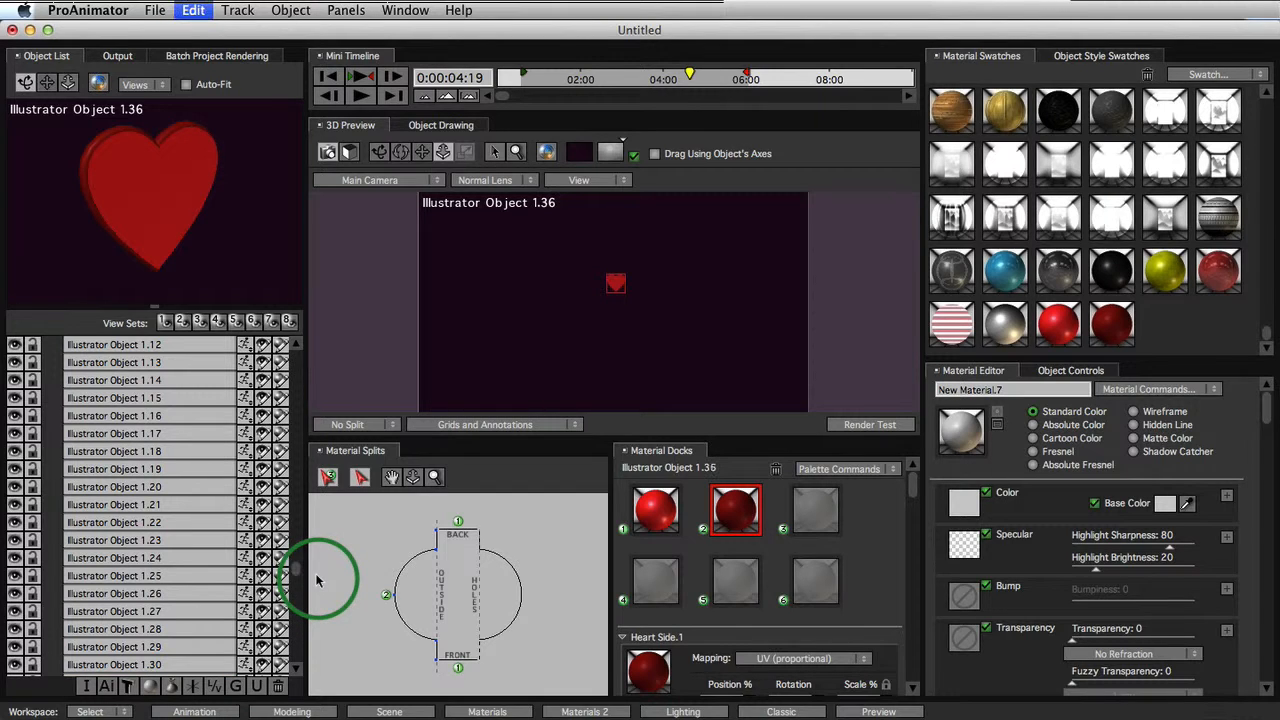
key(super+d)
key(super+d)
drag(296, 538, 296, 703)
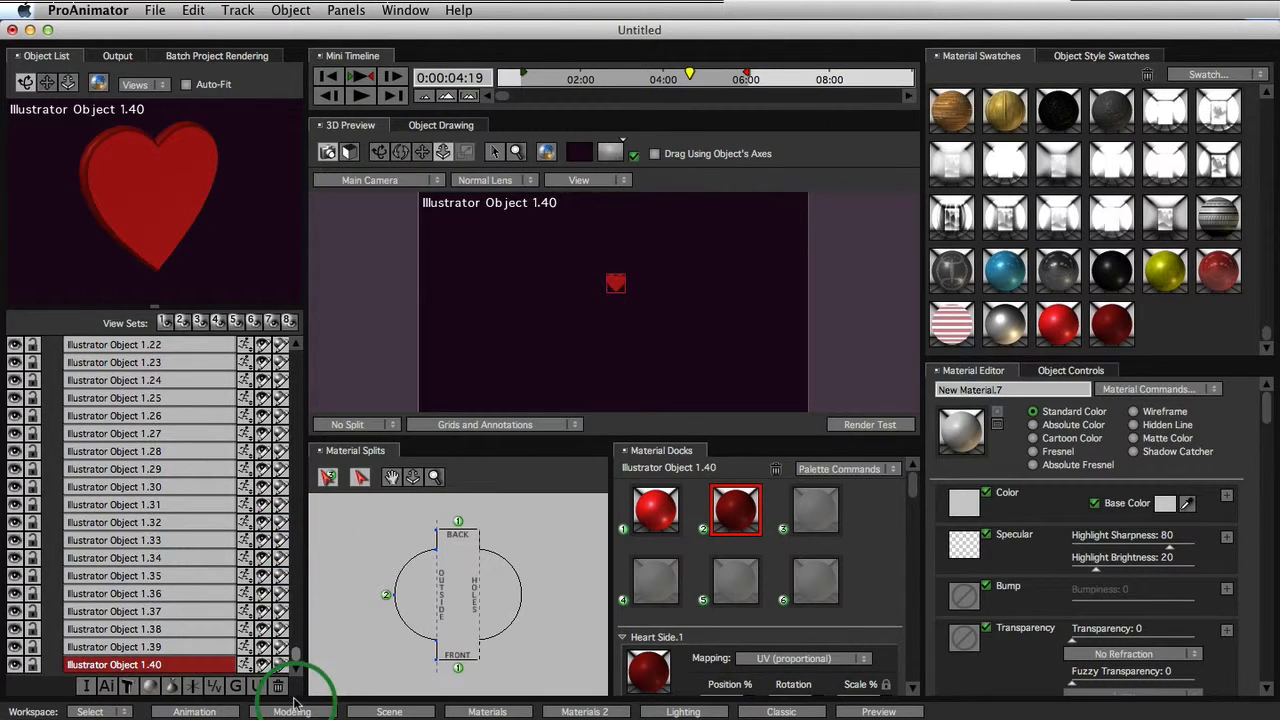
Switch to the Animation workspace and add an earlier pose to Object Track.2 starting at 0:00:00:12.
click(221, 712)
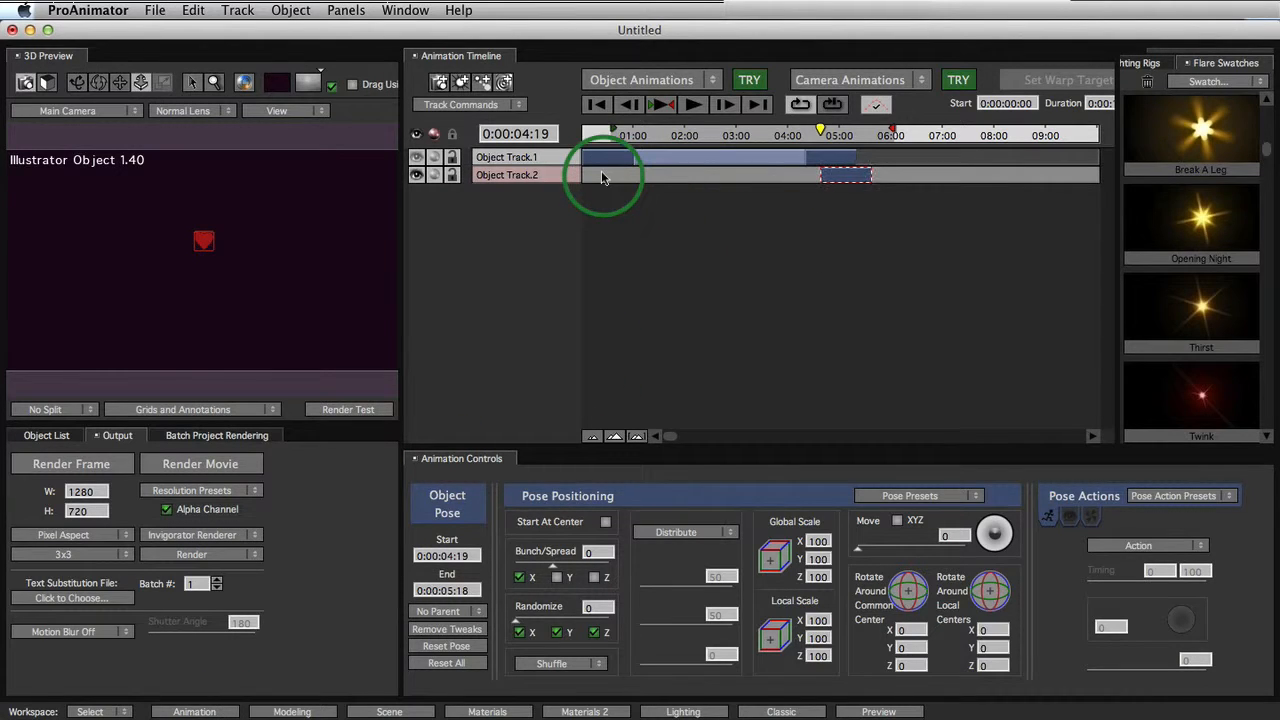
double_click(603, 175)
Distribute the final heart pose as a Horizontal Line with Size 753, Num Lines 2 and Line Spacing 38, and move it to Y -196.
drag(624, 178, 834, 179)
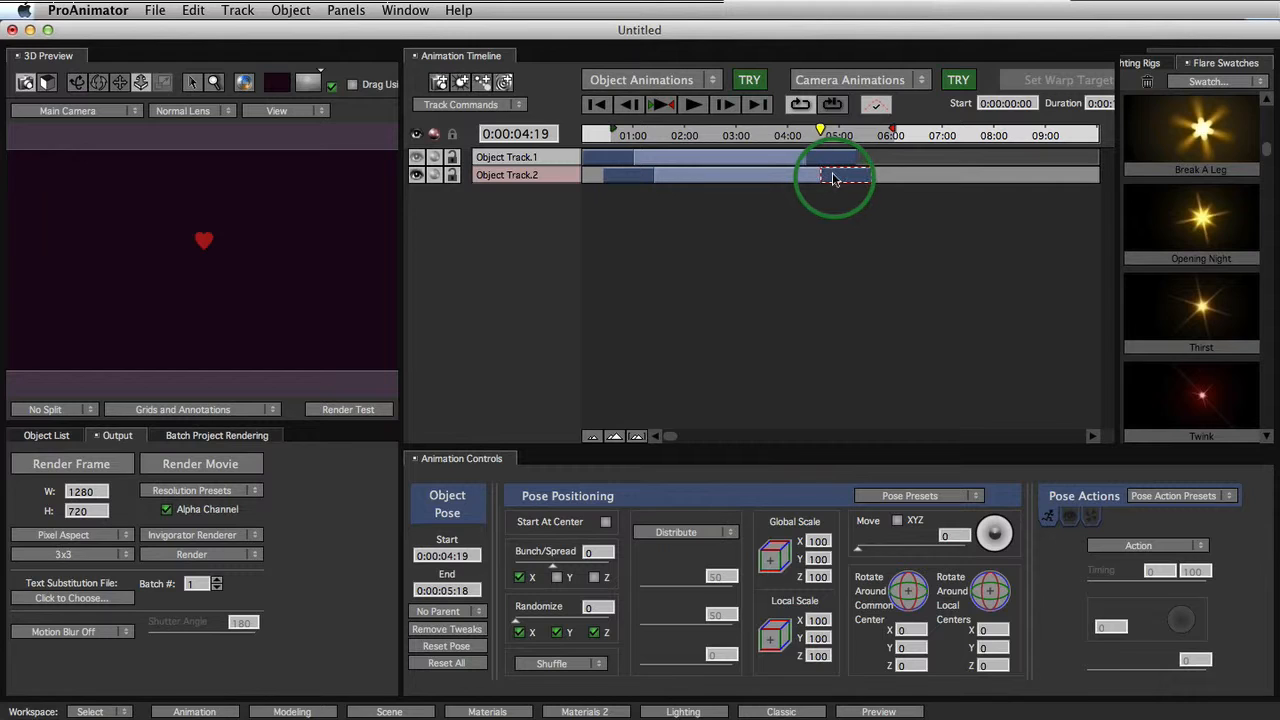
click(722, 535)
click(720, 537)
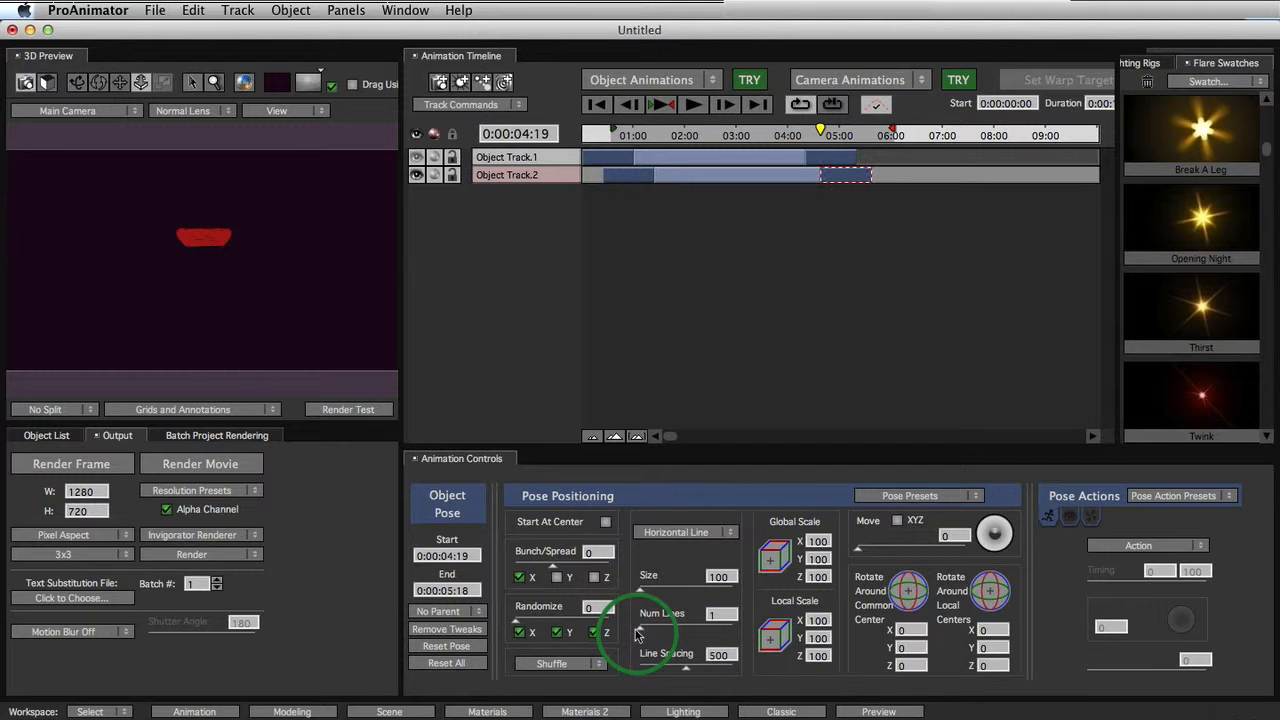
drag(646, 634, 646, 676)
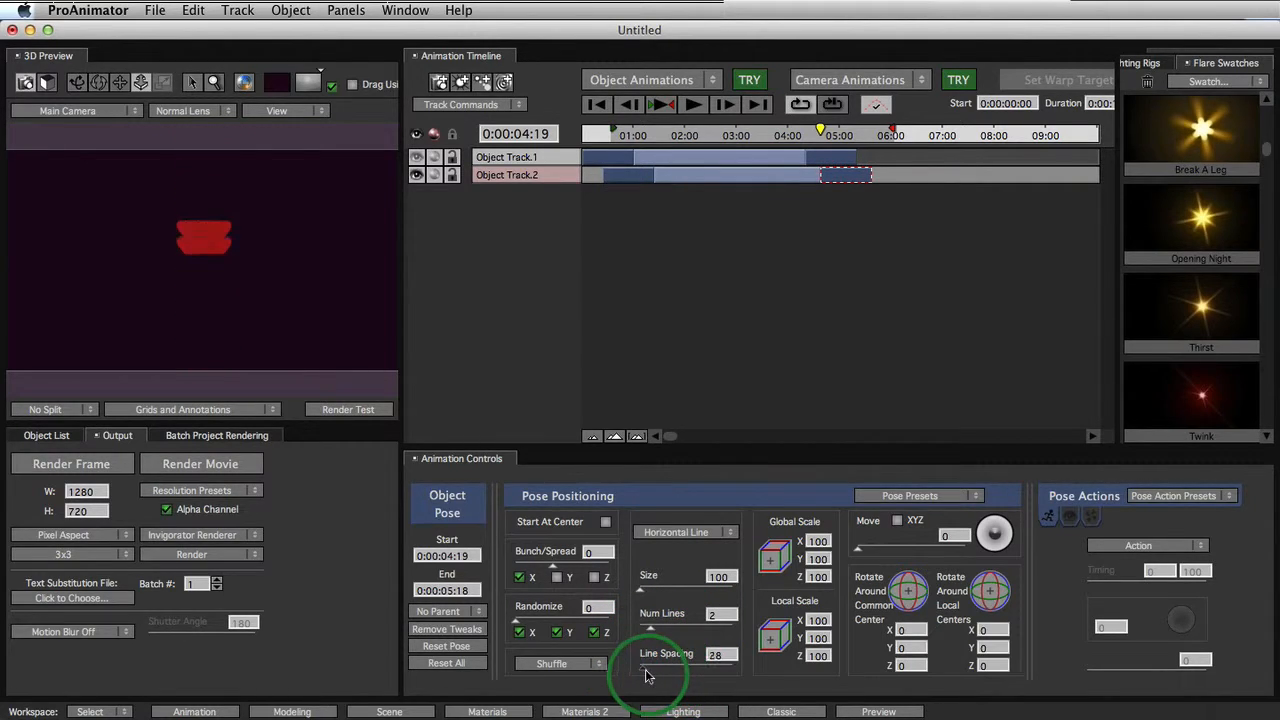
drag(641, 589, 722, 600)
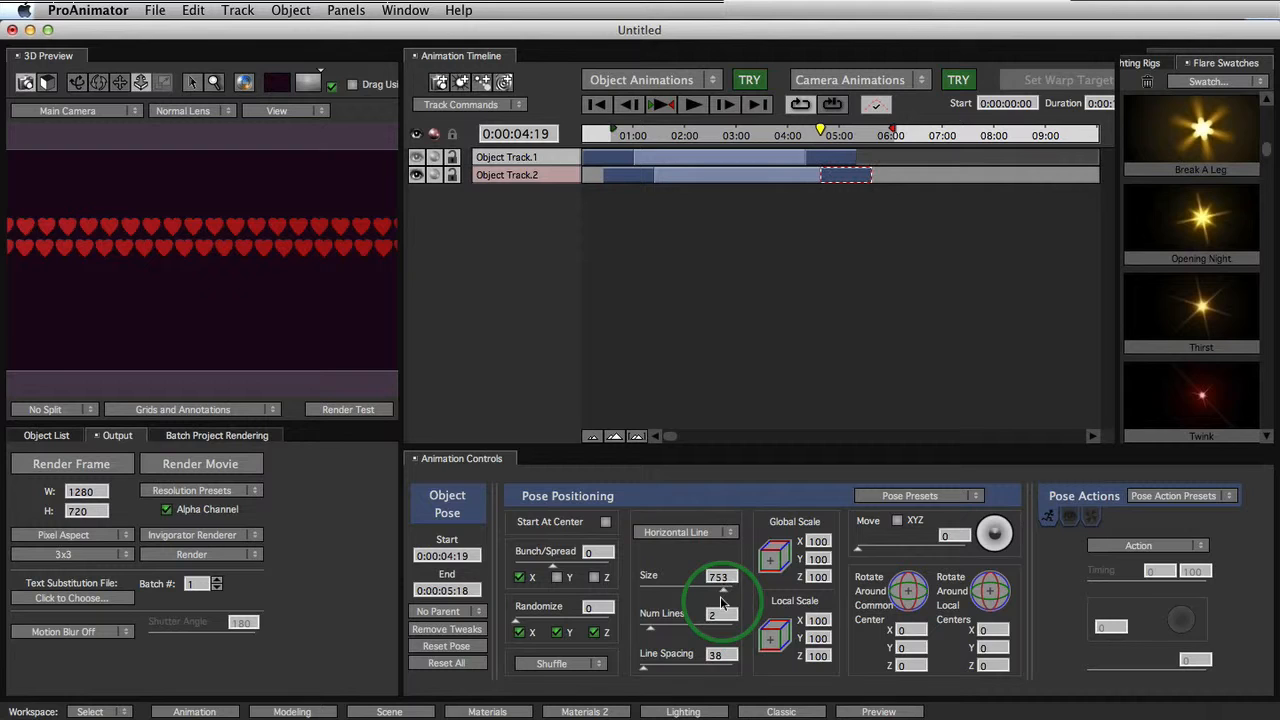
click(897, 520)
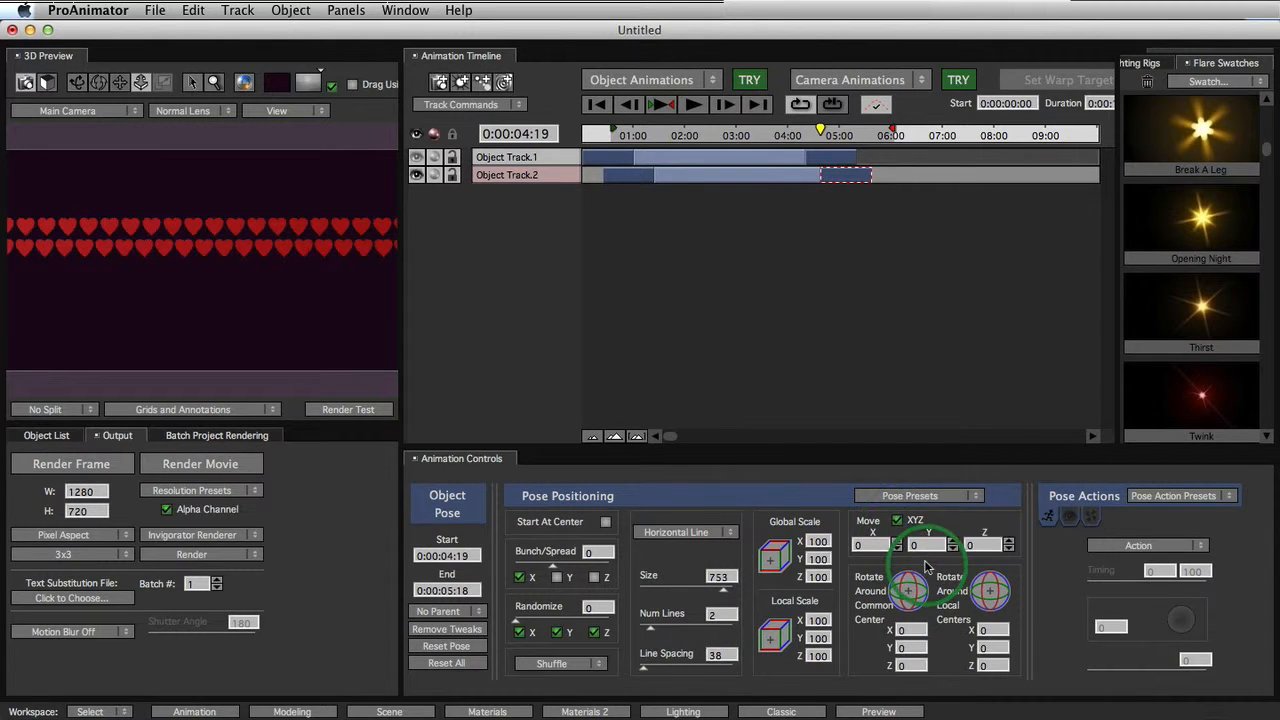
drag(927, 567, 770, 562)
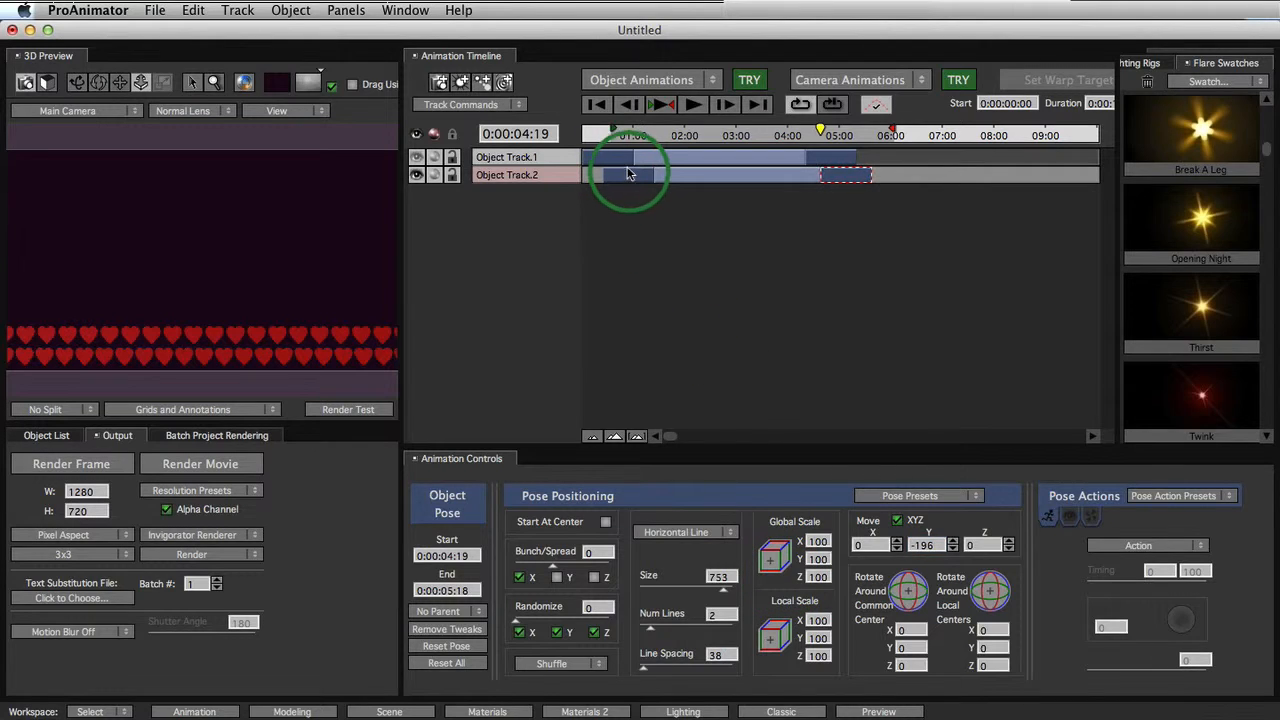
Move the first heart pose in Object Track.2 to -101 on the Y axis.
click(628, 174)
click(899, 521)
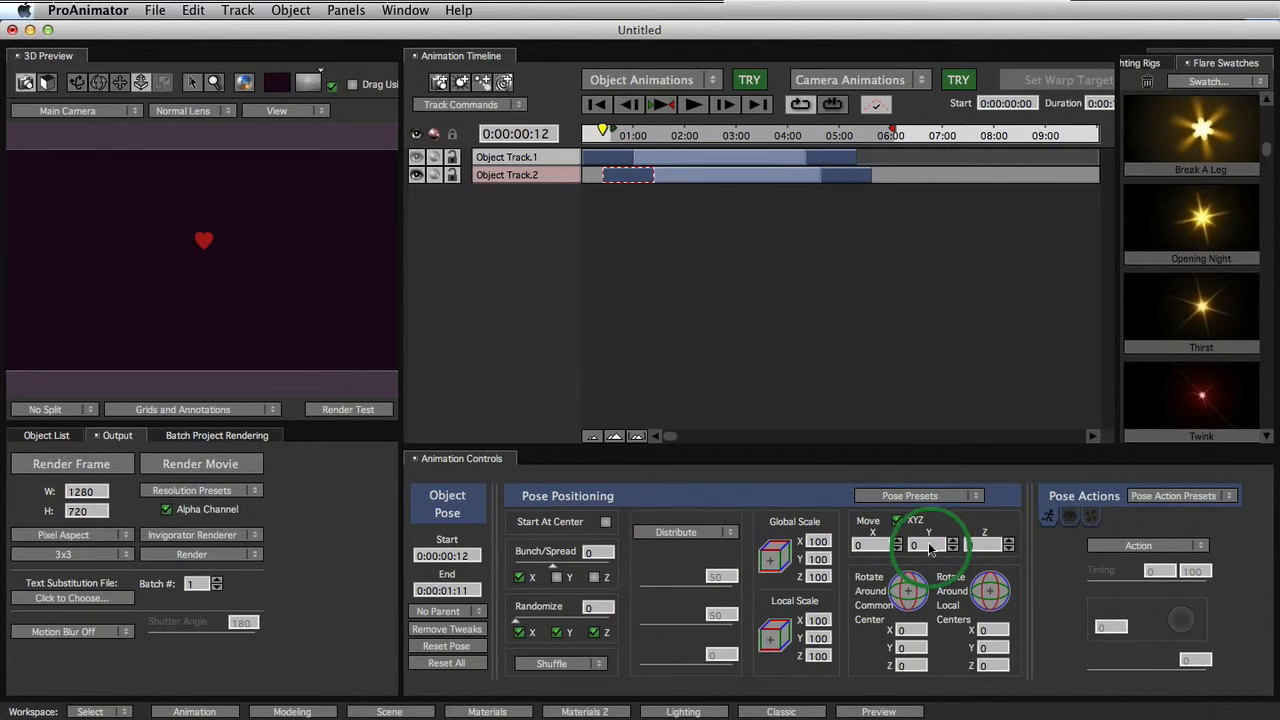
drag(929, 548, 848, 558)
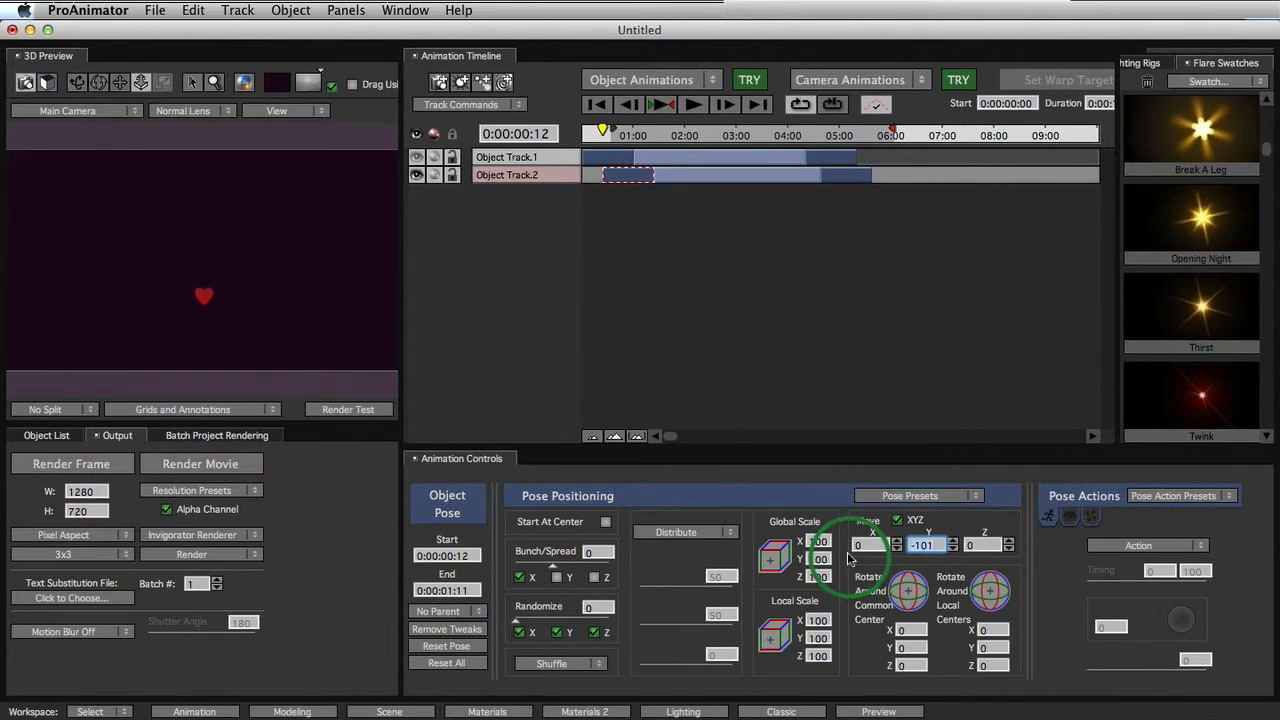
Select the transition between the two heart poses and scrub through its beginning to 0:00:01:23 to examine the hearts' motion.
click(693, 177)
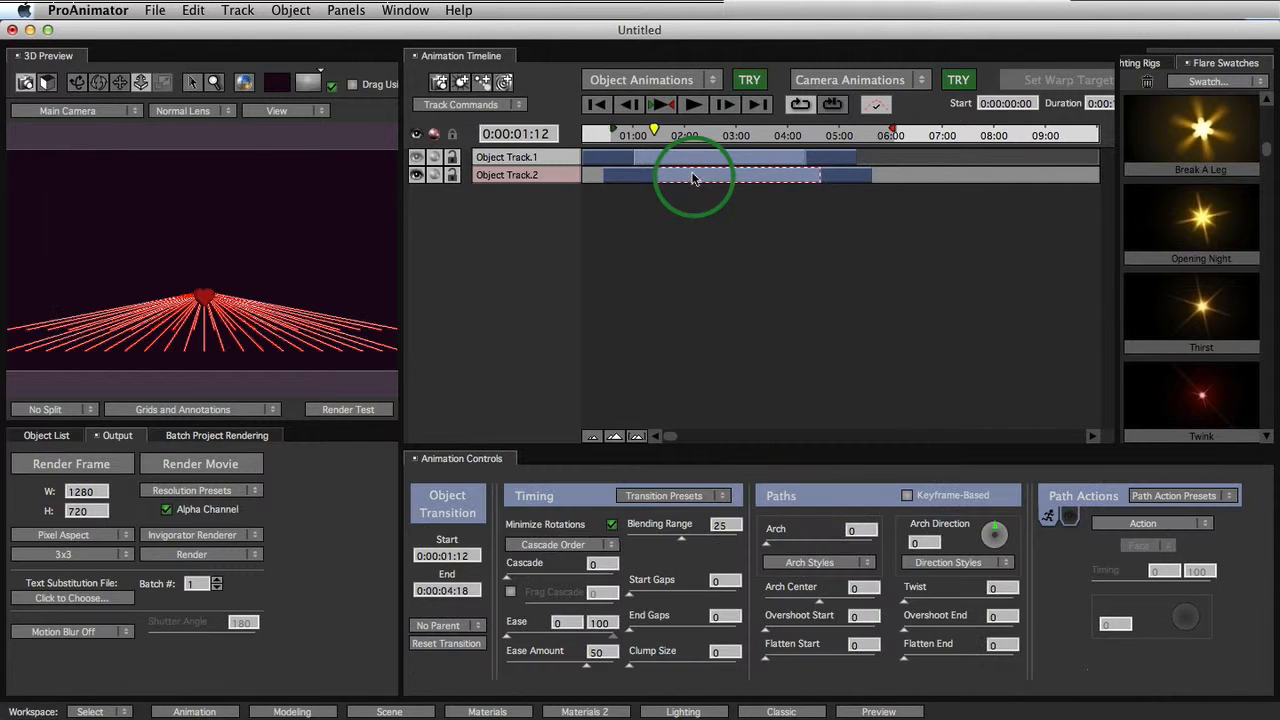
click(655, 135)
click(715, 178)
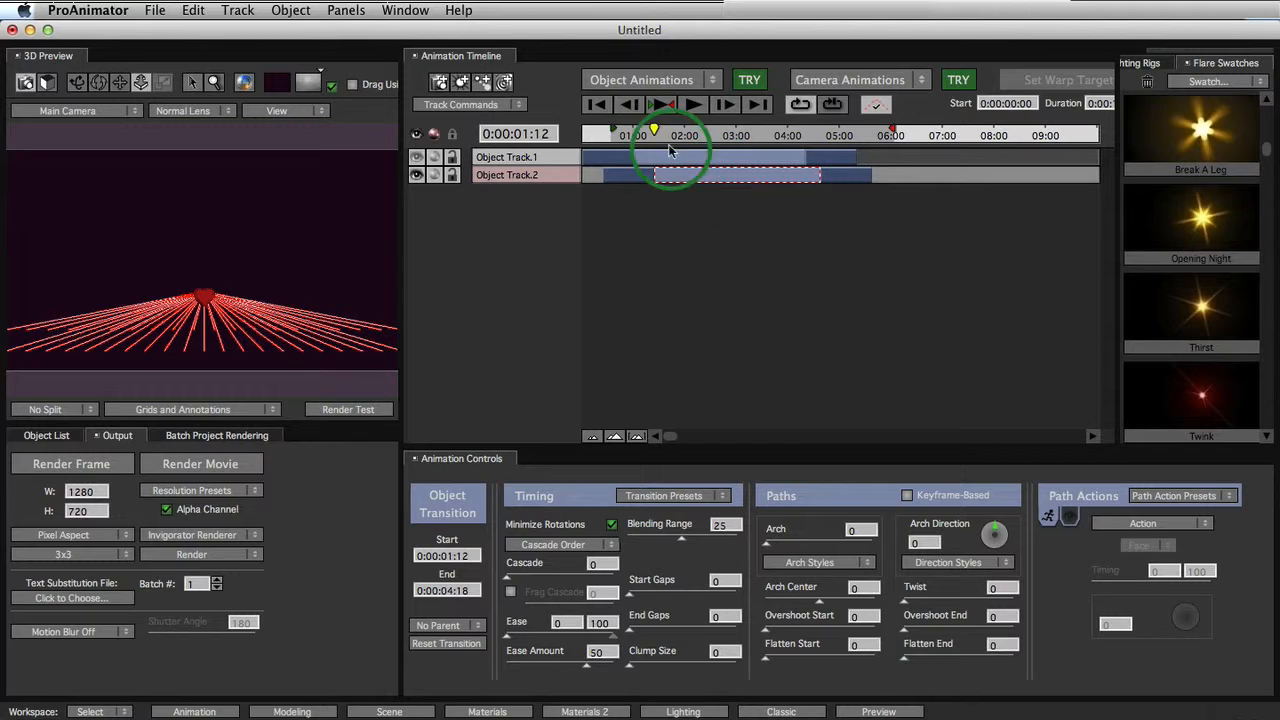
mouse_move(655, 131)
mouse_down()
mouse_move(823, 145)
mouse_move(623, 143)
mouse_move(658, 145)
mouse_up()
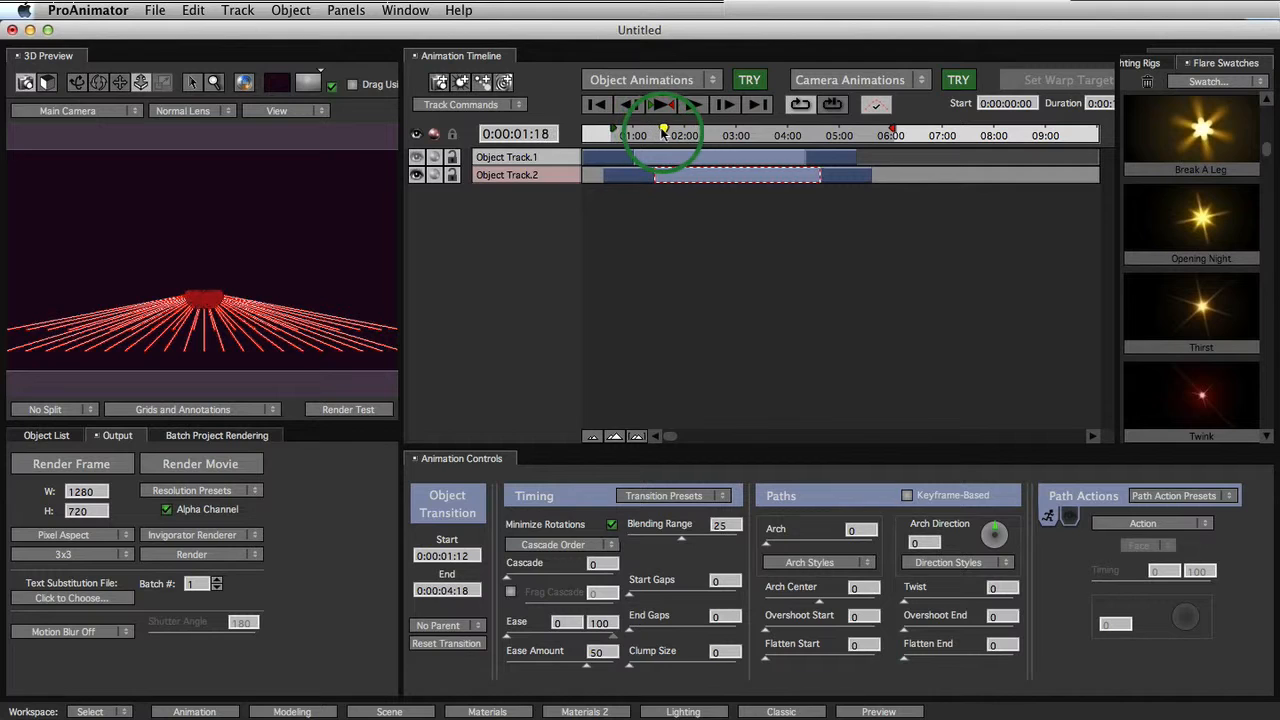
mouse_move(663, 130)
mouse_down()
mouse_move(797, 137)
mouse_move(672, 135)
mouse_up()
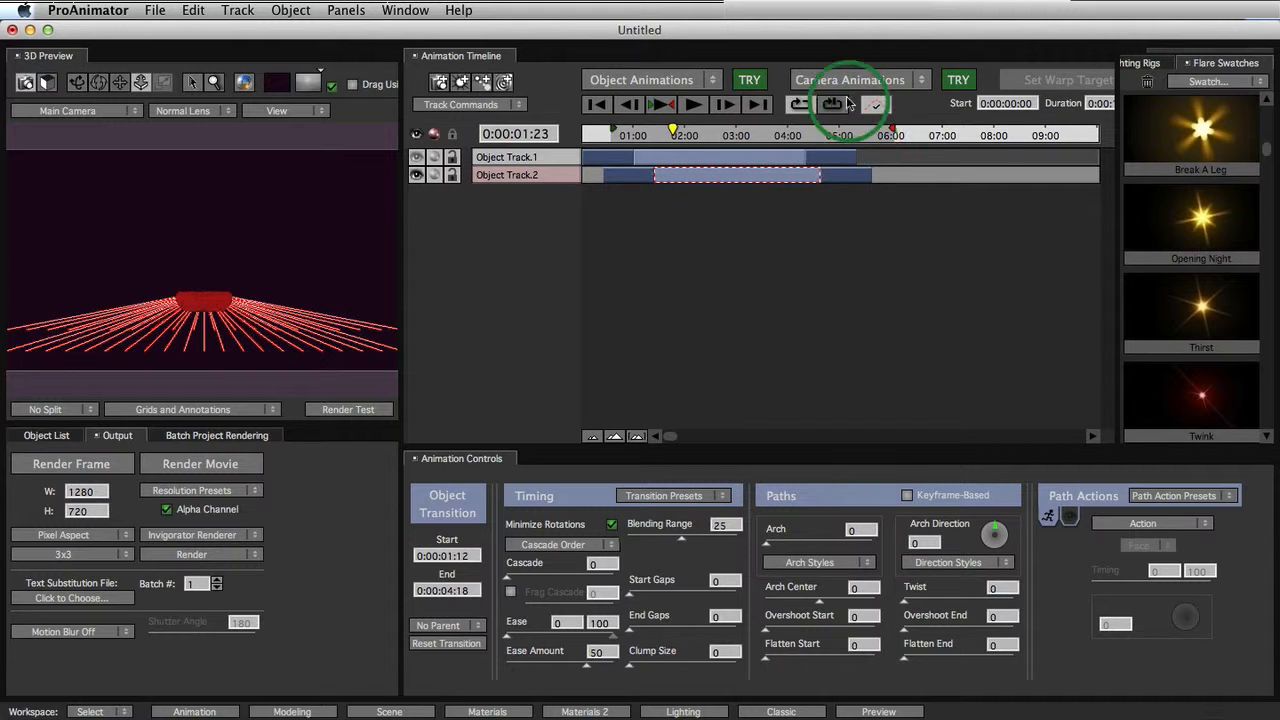
Set the Arch of the hearts' transition path in Object Track.2 to 42.
click(877, 107)
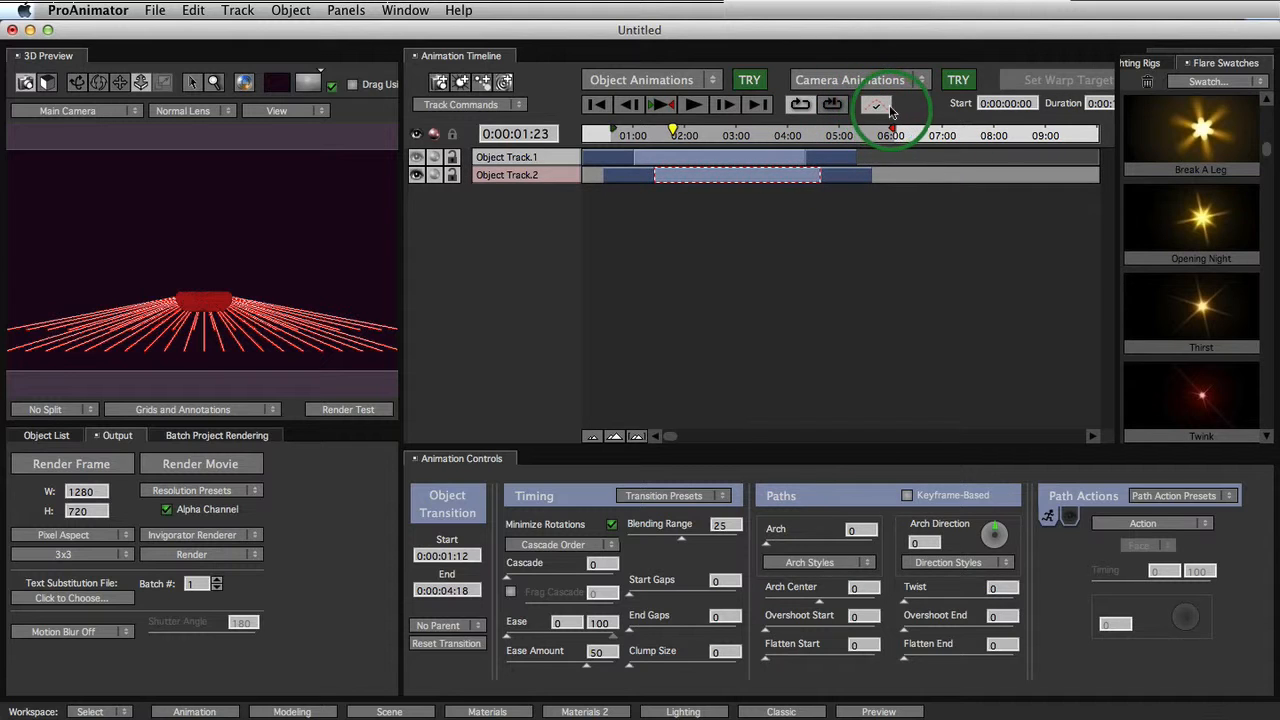
click(876, 106)
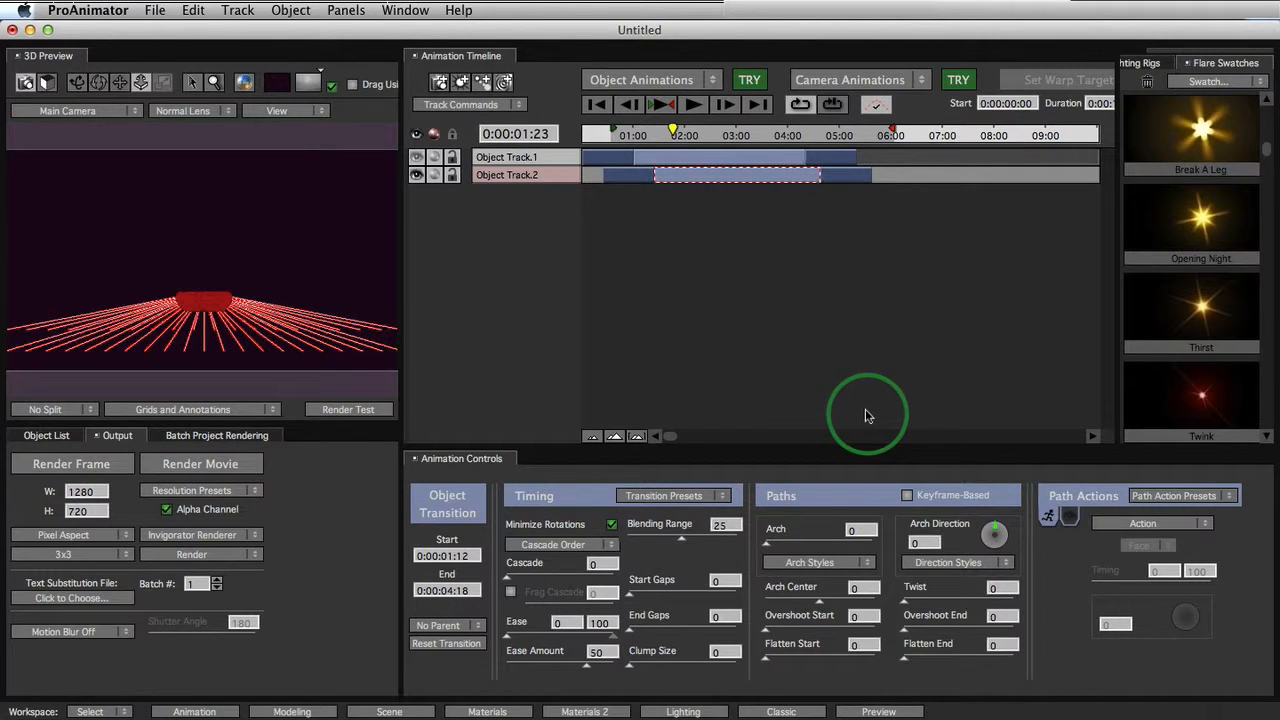
drag(783, 557, 818, 540)
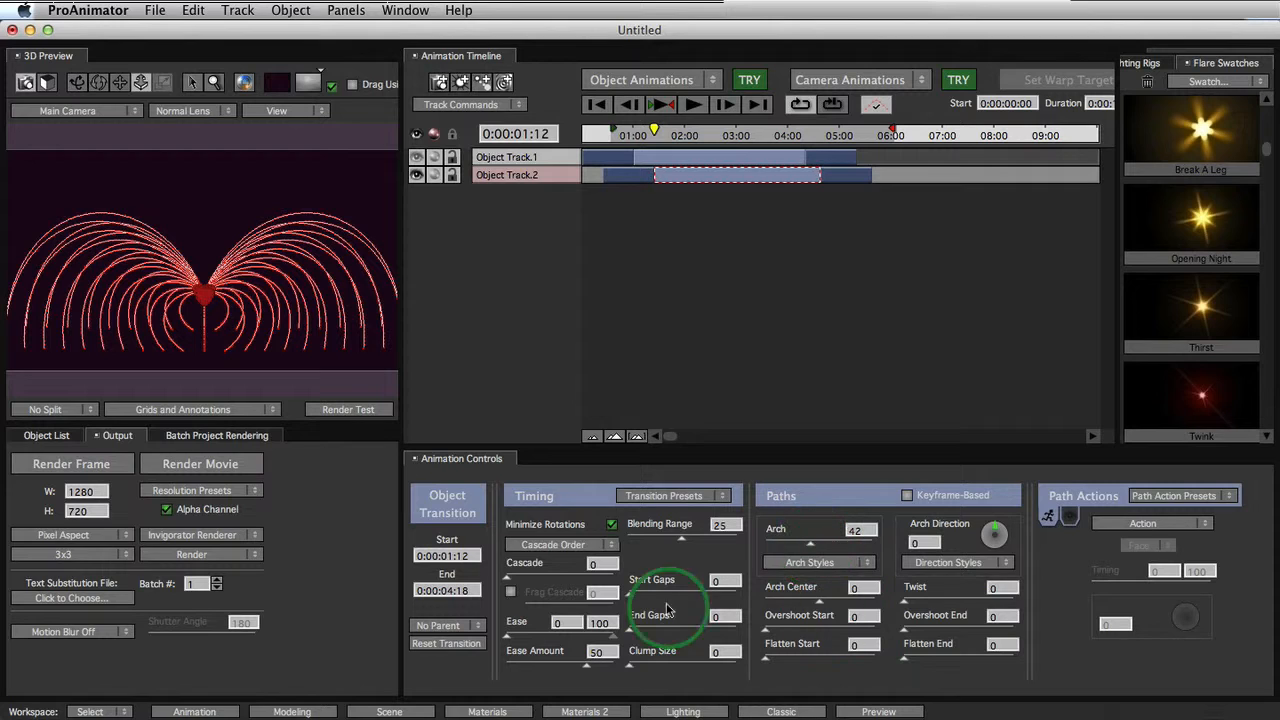
Set the heart transition's cascade order to Random with a Cascade value of 1.
click(589, 549)
click(593, 548)
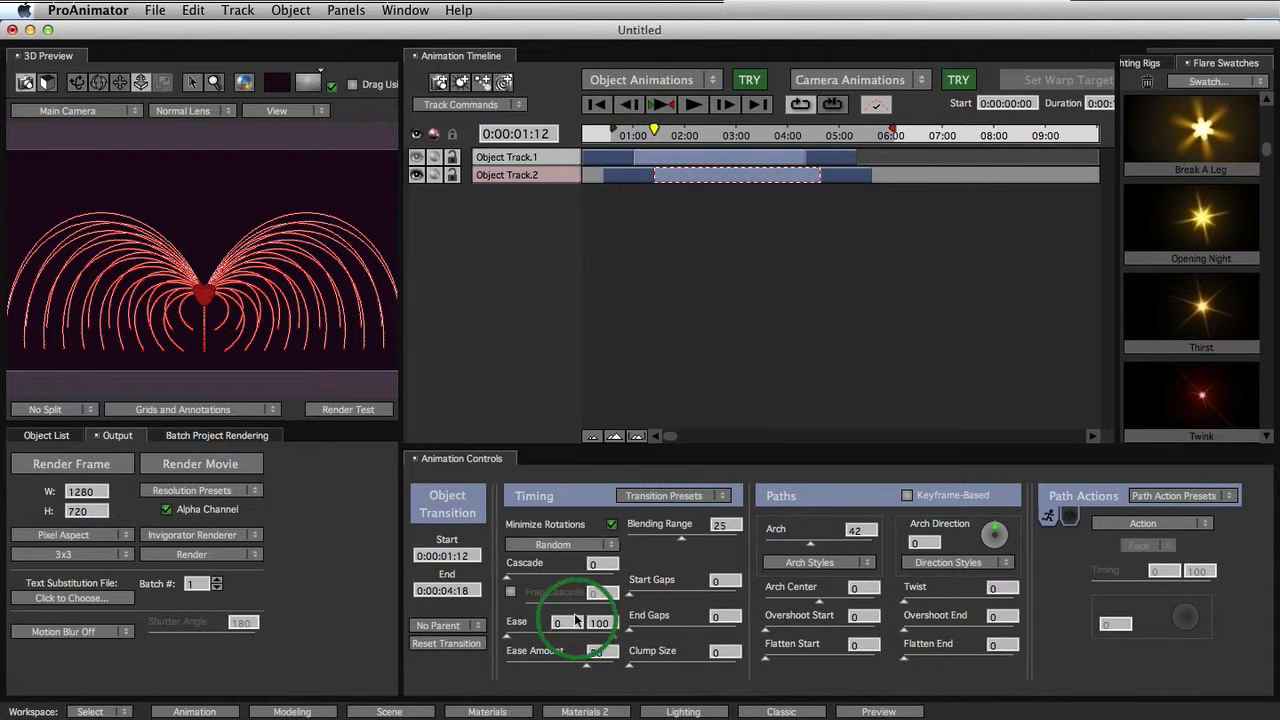
text(1)
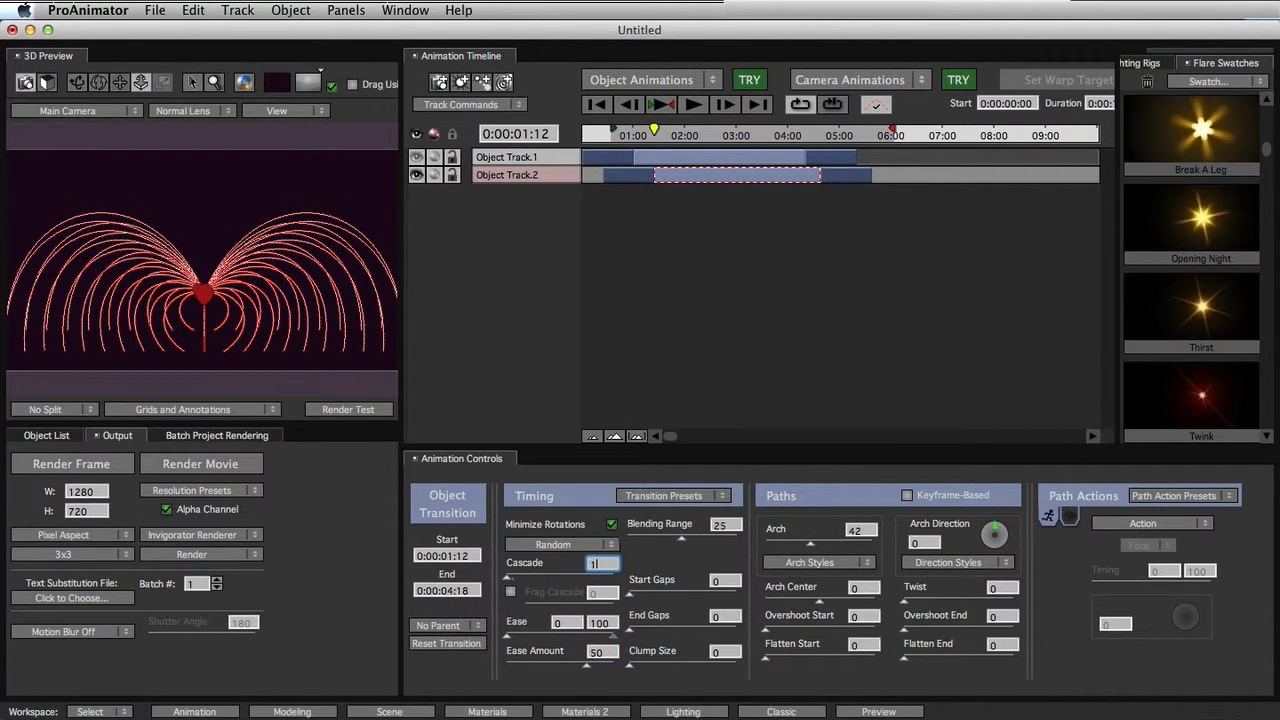
key(Tab)
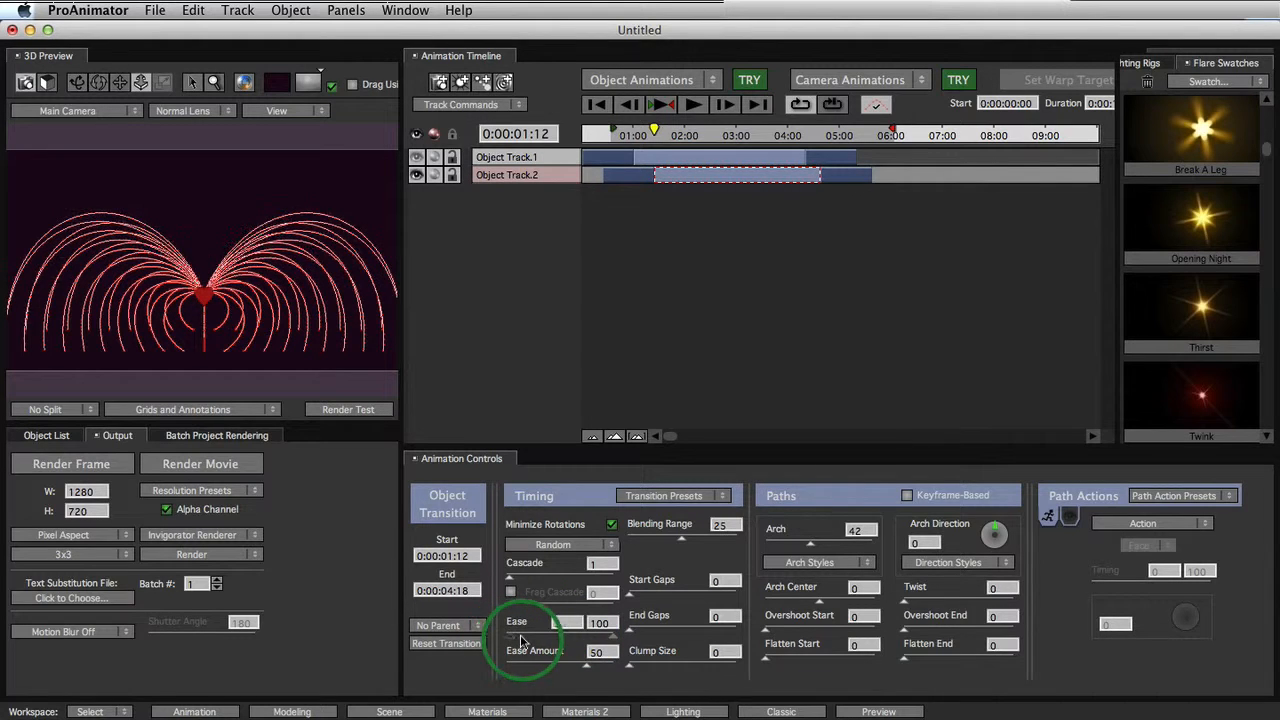
Set the heart transition's Ease to 12 and 68, and preview the hearts' motion along their arched paths.
drag(613, 641, 582, 641)
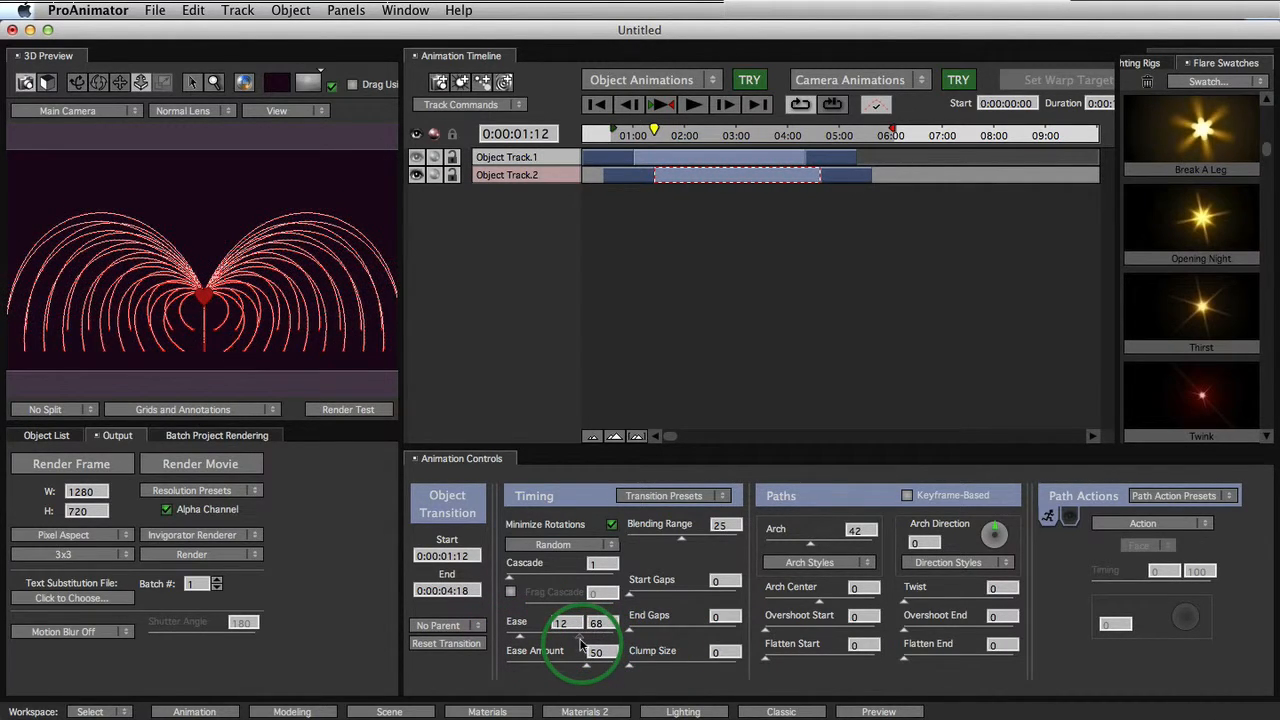
click(658, 106)
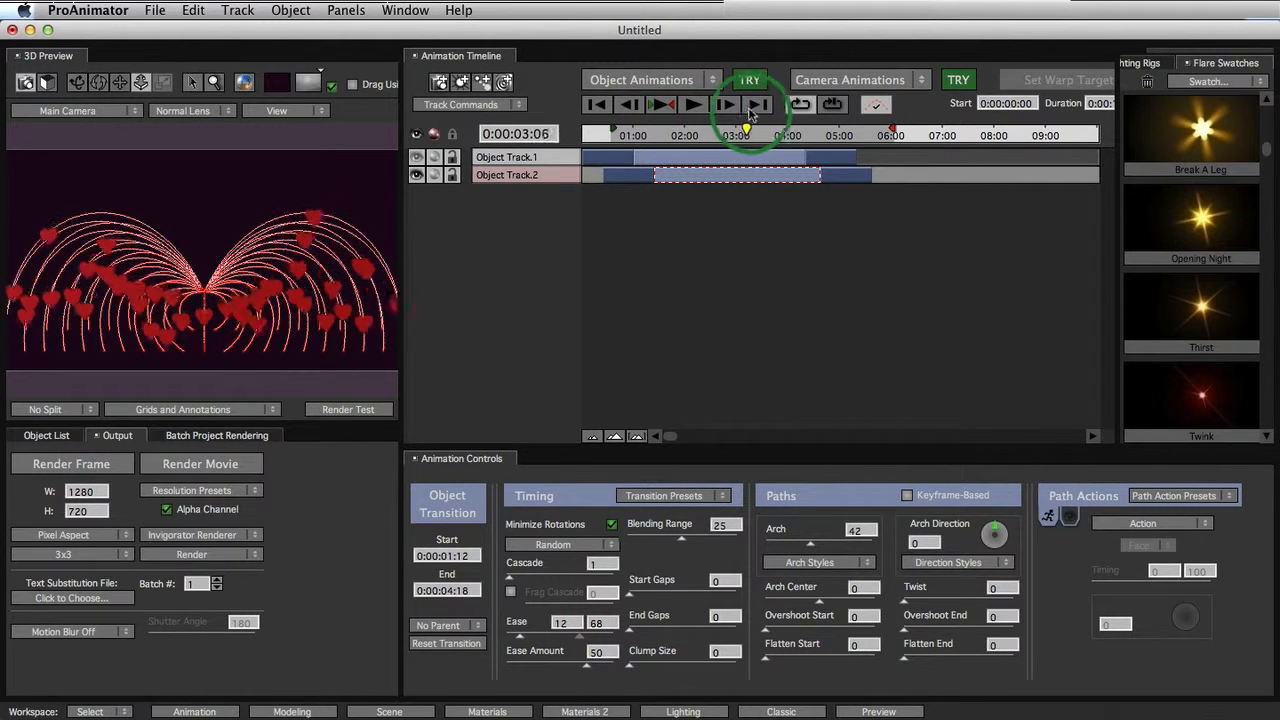
click(831, 106)
click(801, 210)
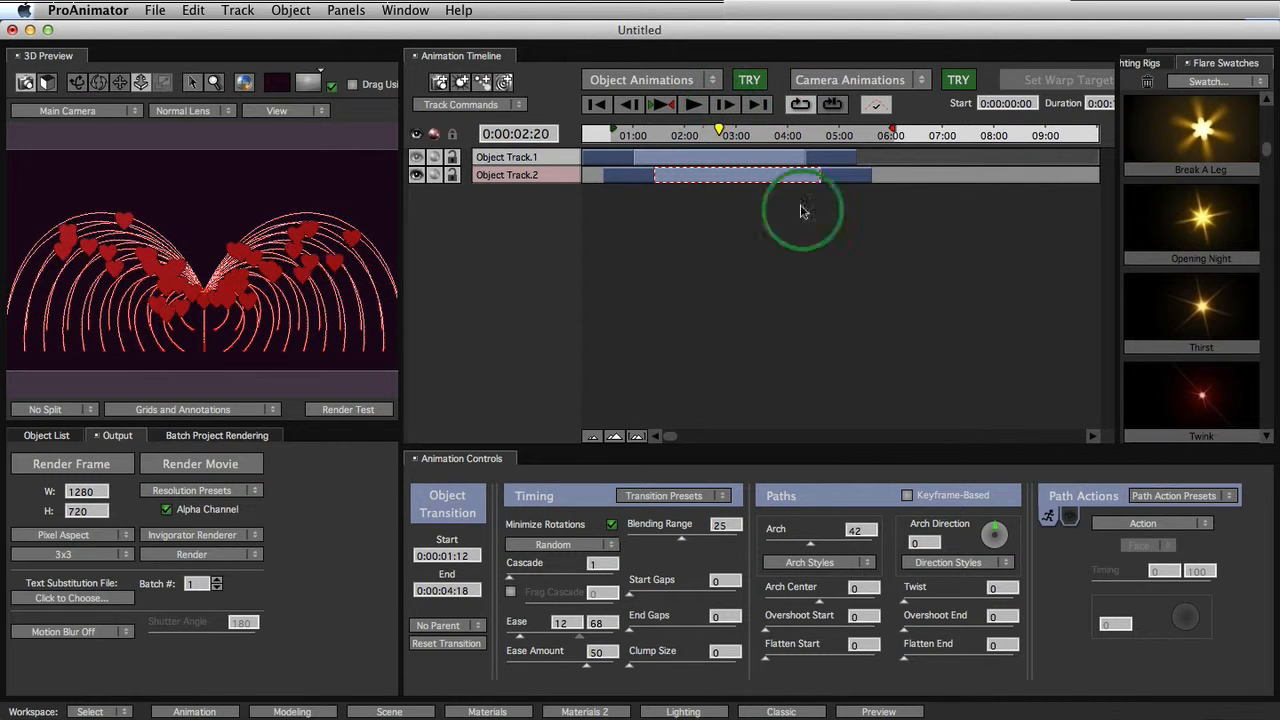
Apply a Free Offset w/ Tumble path action with Rotation 360 and Maximum Distance 67 to the heart transition, and play it back.
click(1140, 524)
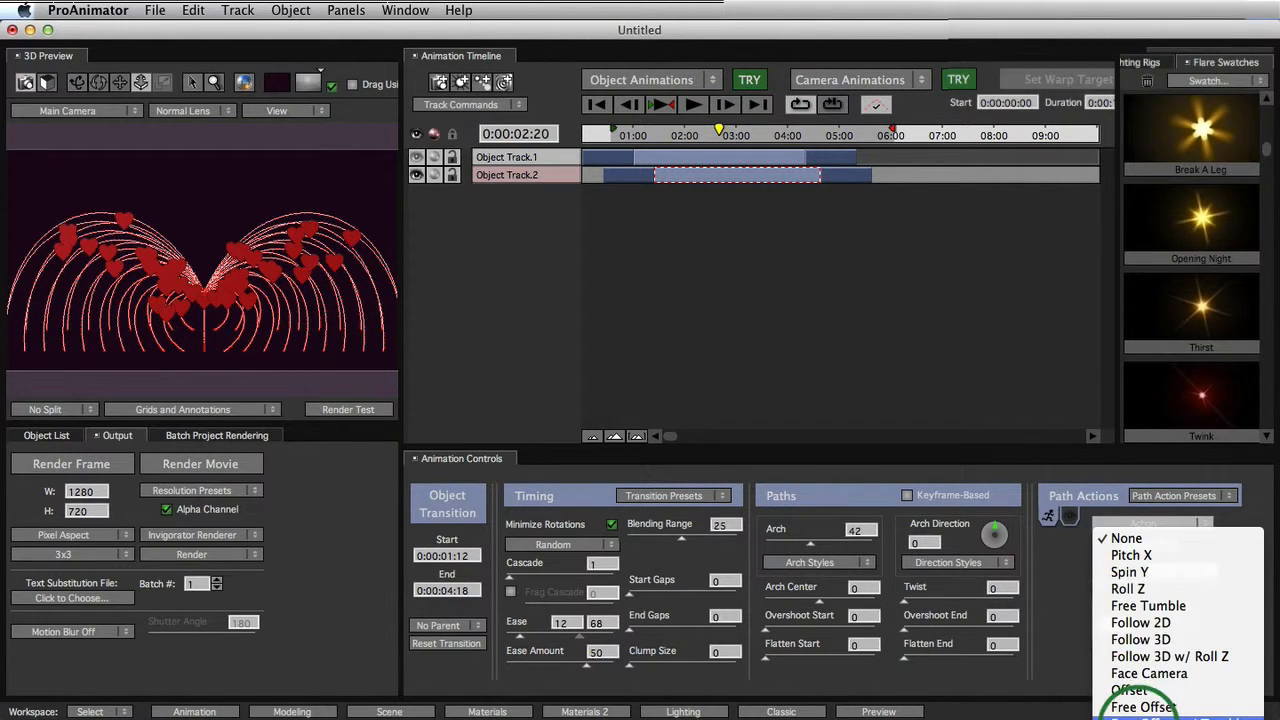
click(1143, 714)
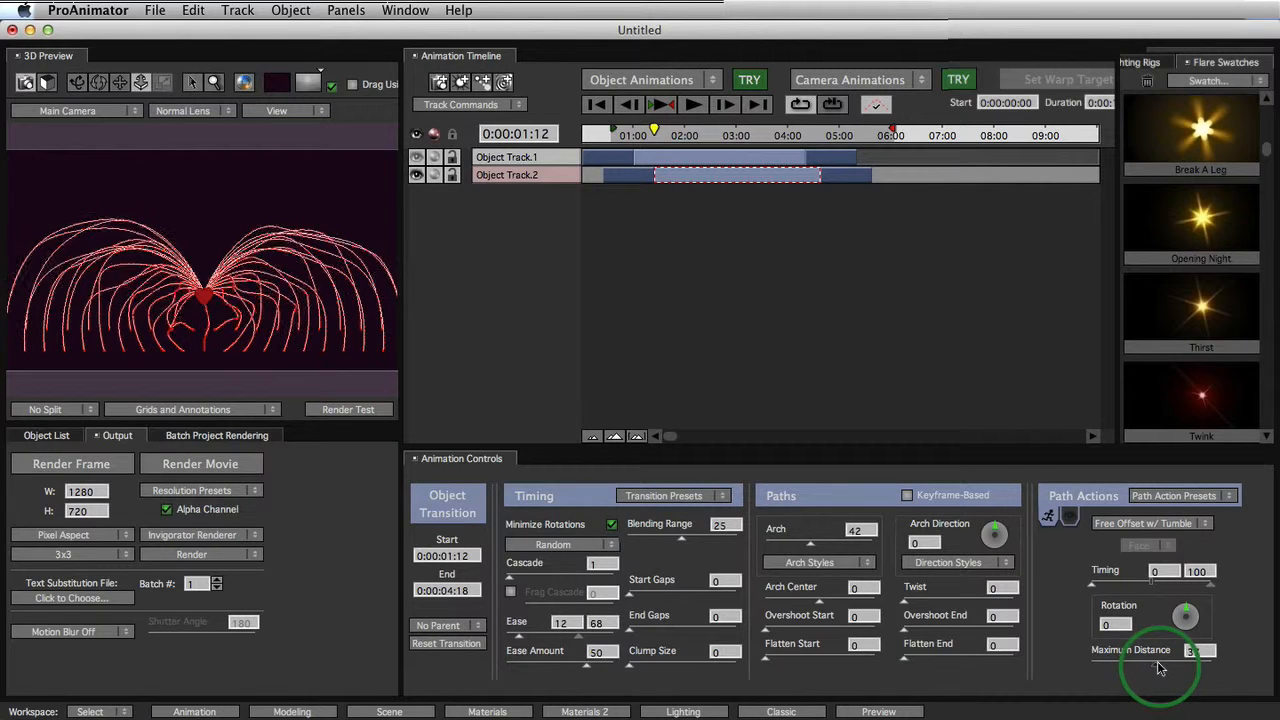
click(1113, 630)
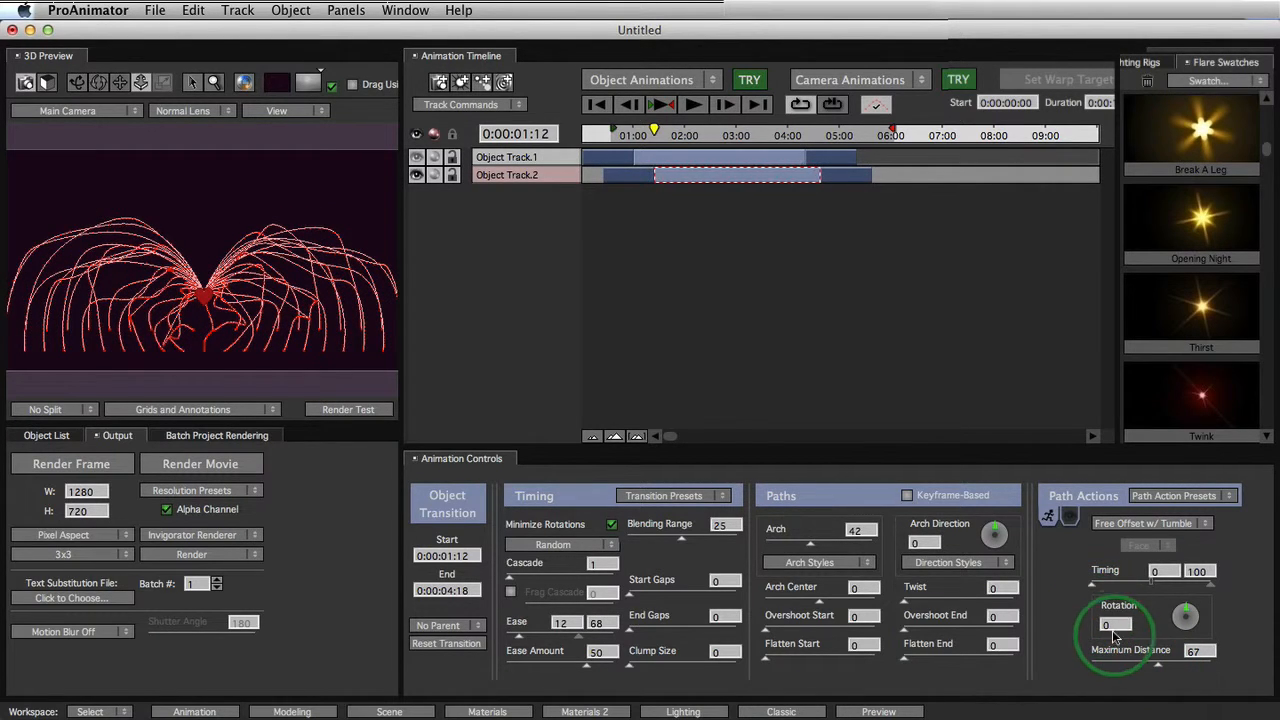
click(1185, 614)
drag(1198, 646, 1188, 618)
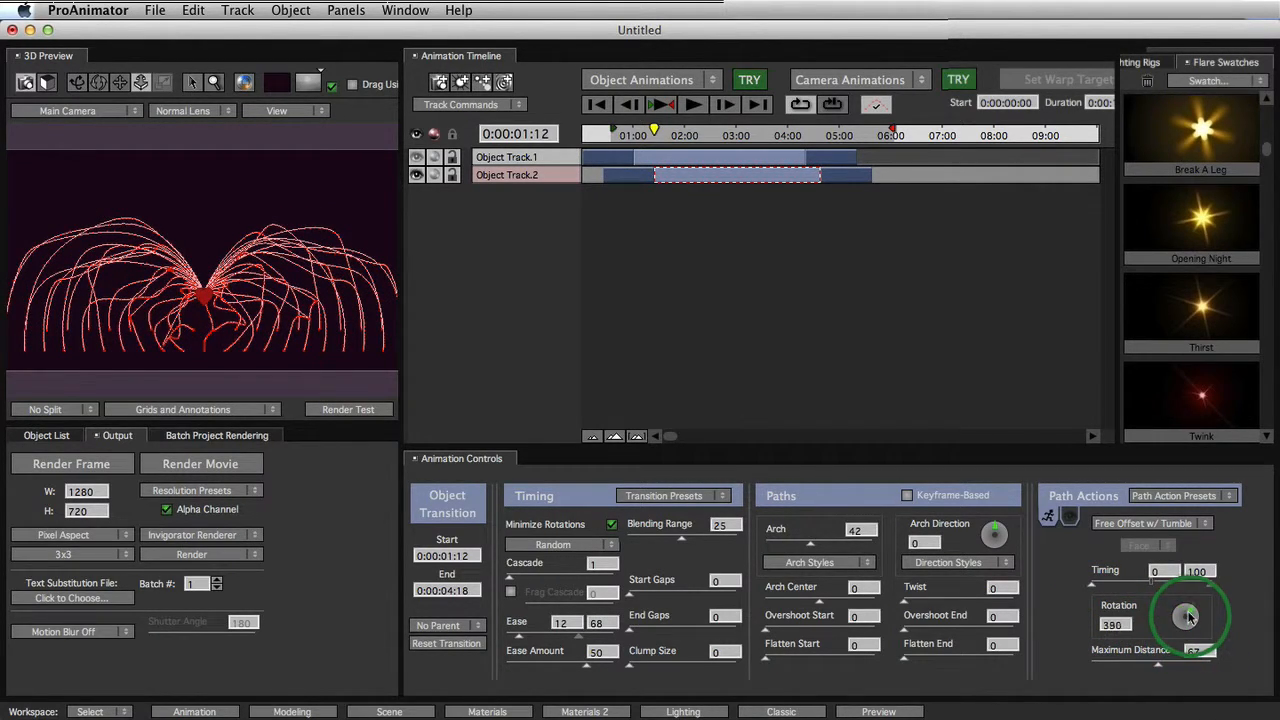
click(661, 104)
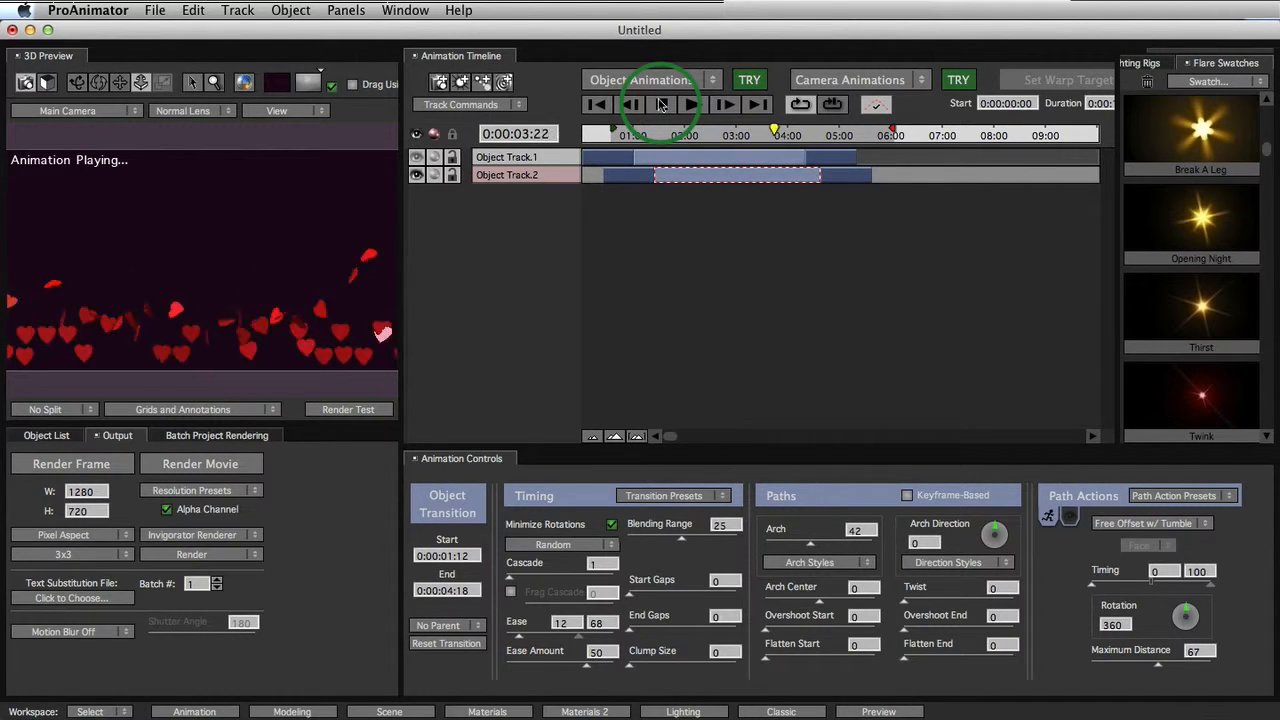
click(662, 105)
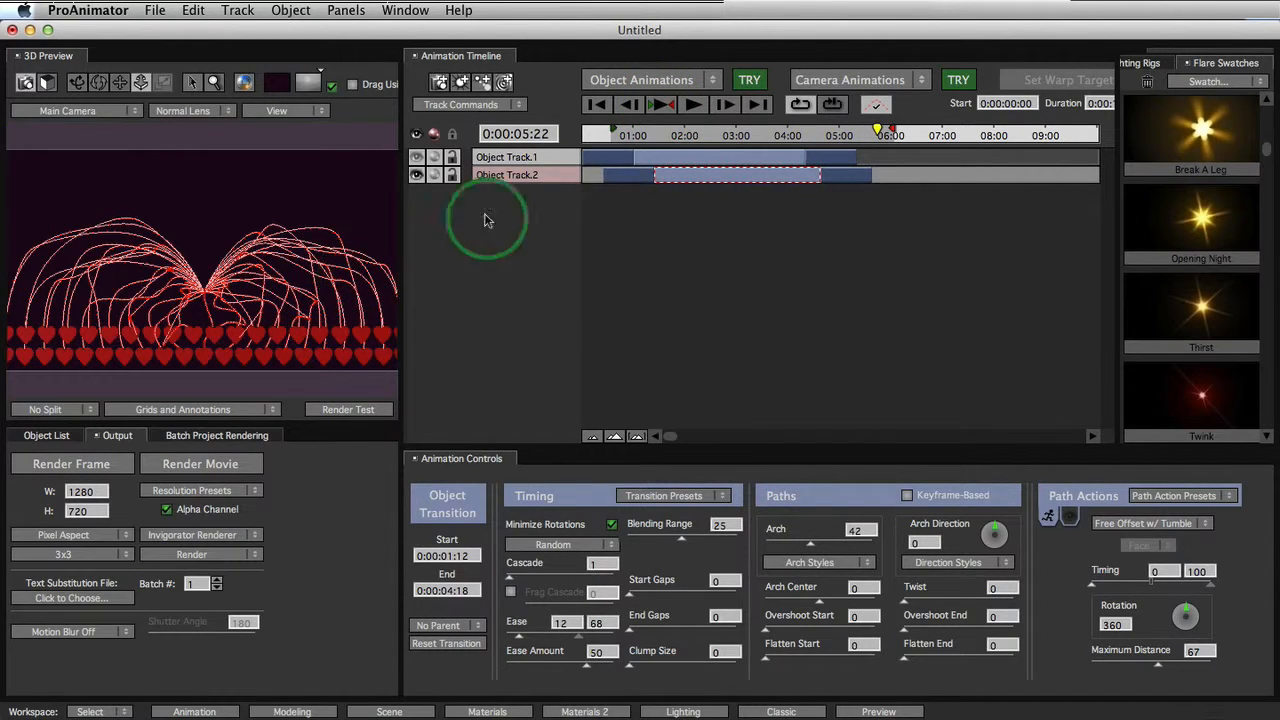
Duplicate Object Track.2 and move the final heart pose of the copy to Y -118.
click(519, 175)
click(468, 104)
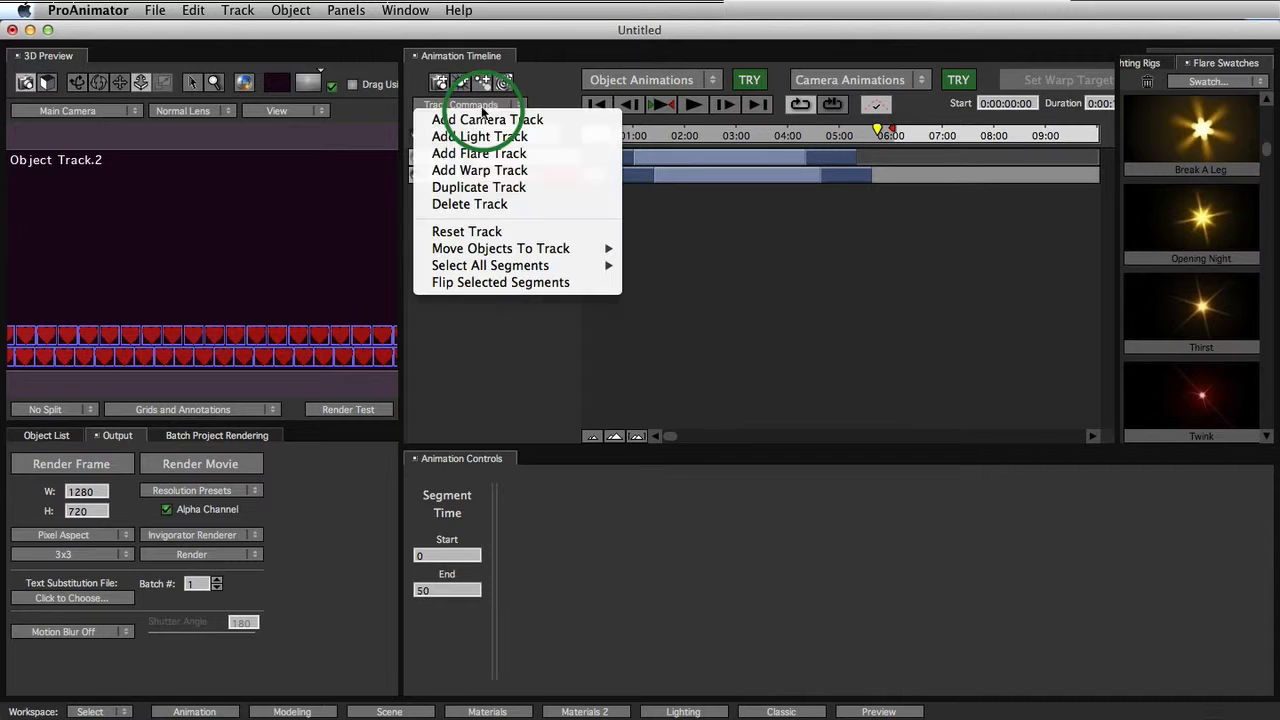
click(488, 186)
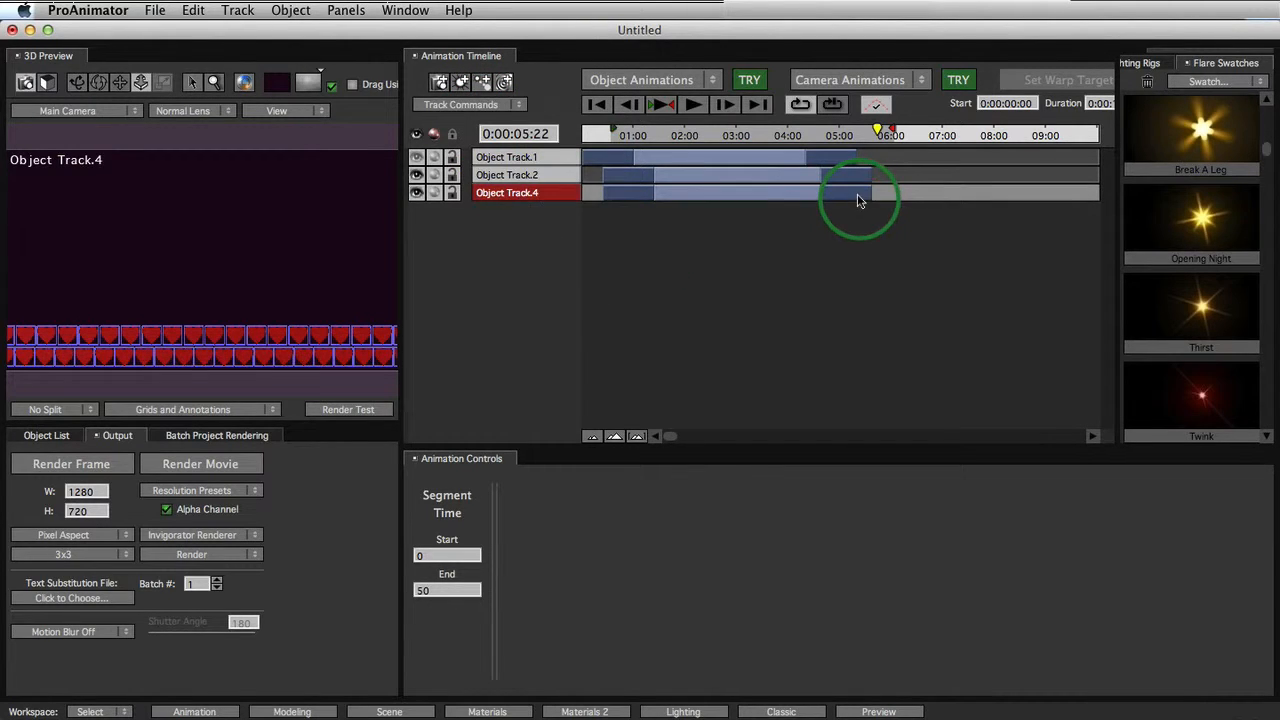
click(858, 197)
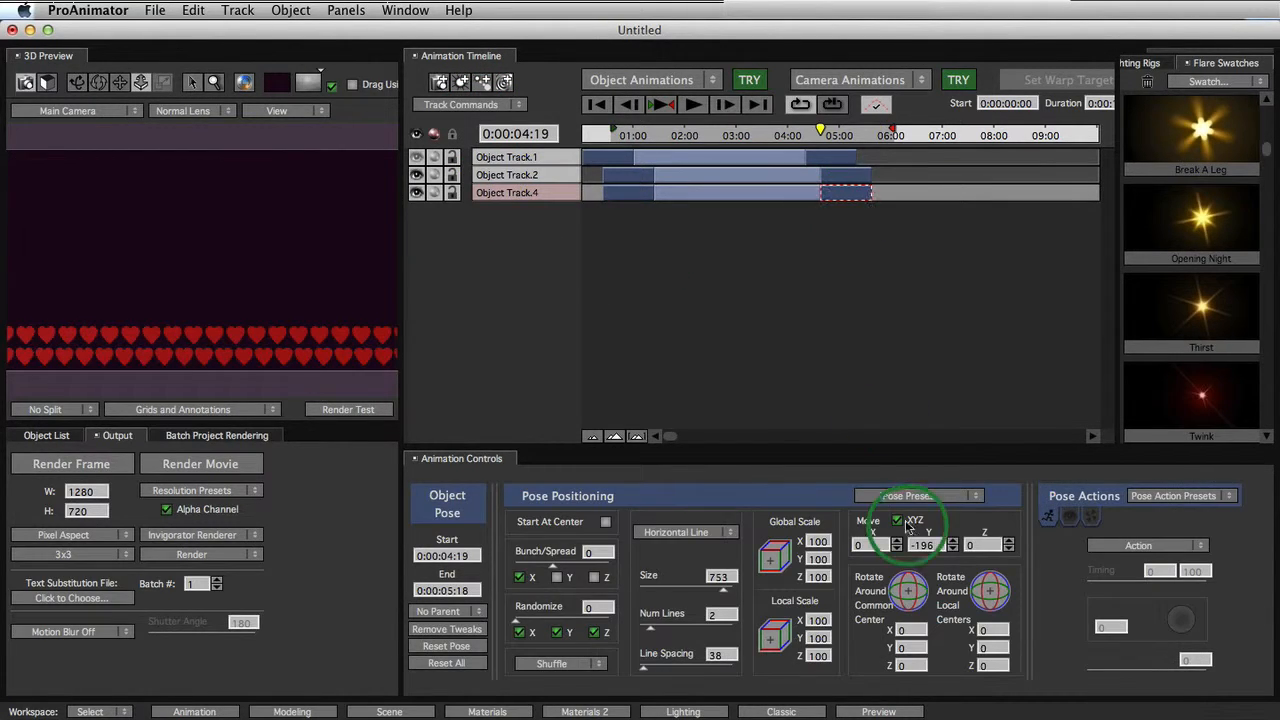
drag(931, 544, 993, 542)
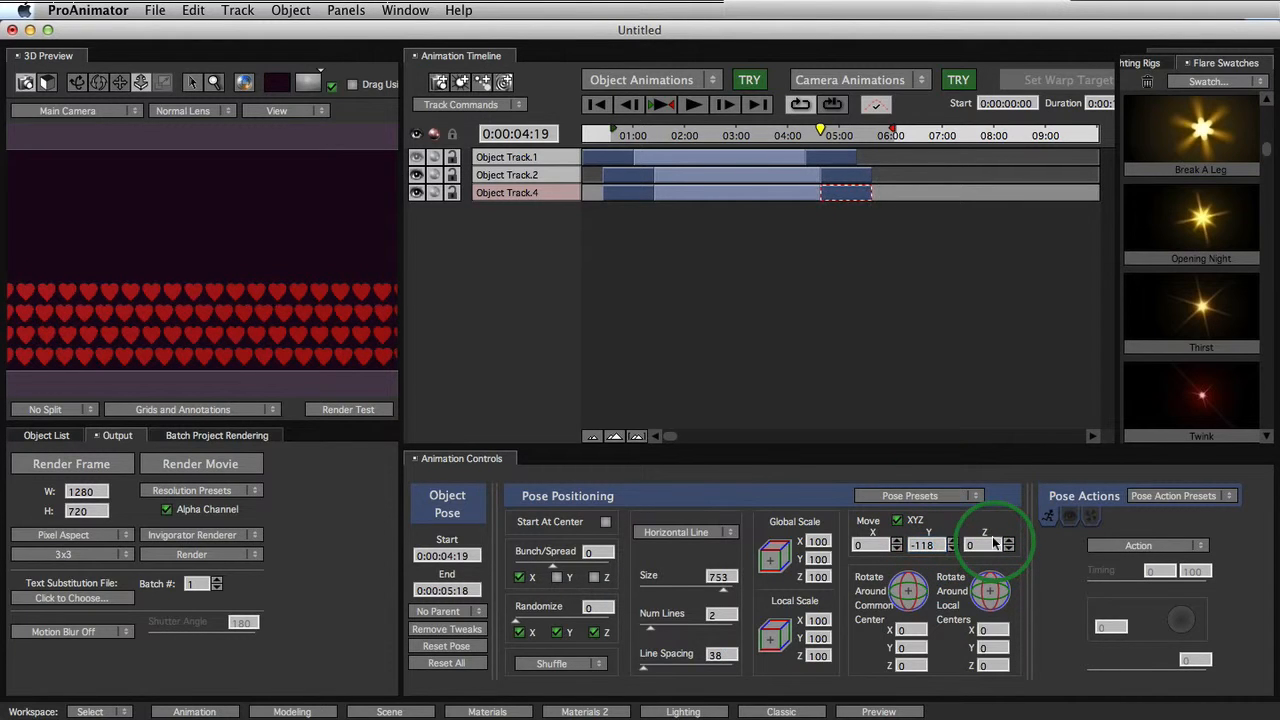
Duplicate Object Track.4 and move the final heart pose of the copy to Y -42.
click(533, 193)
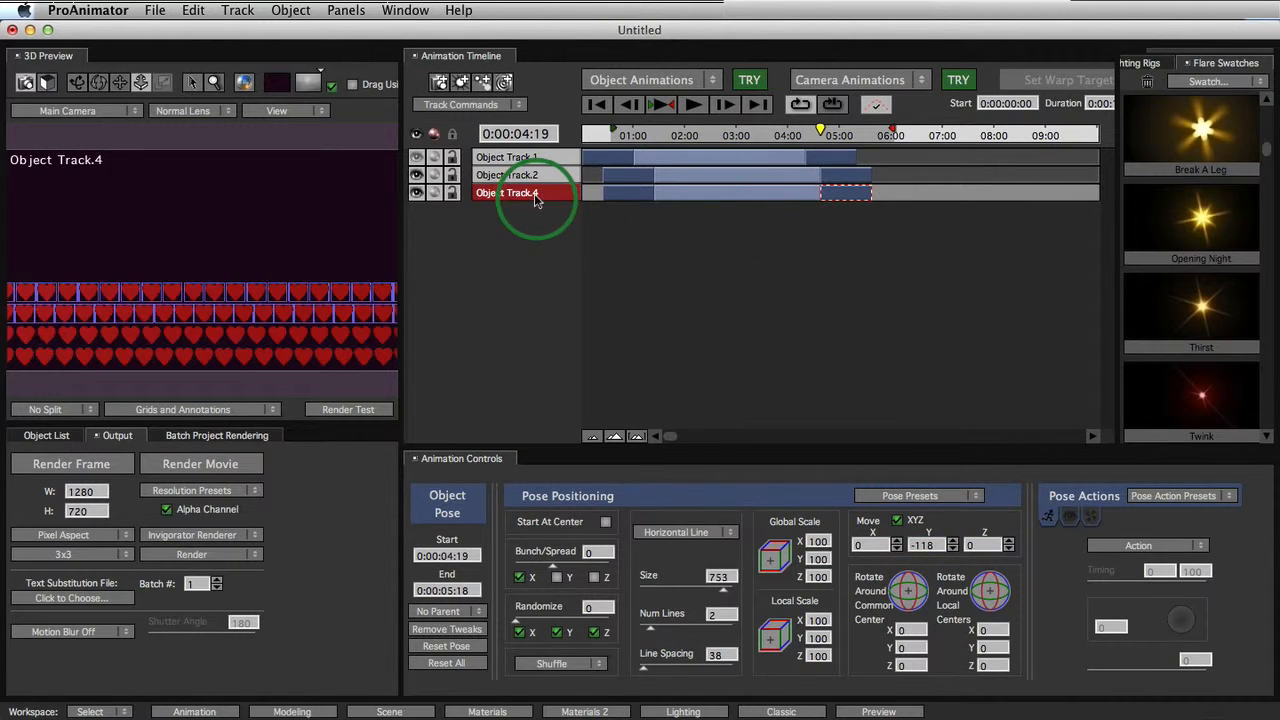
click(470, 105)
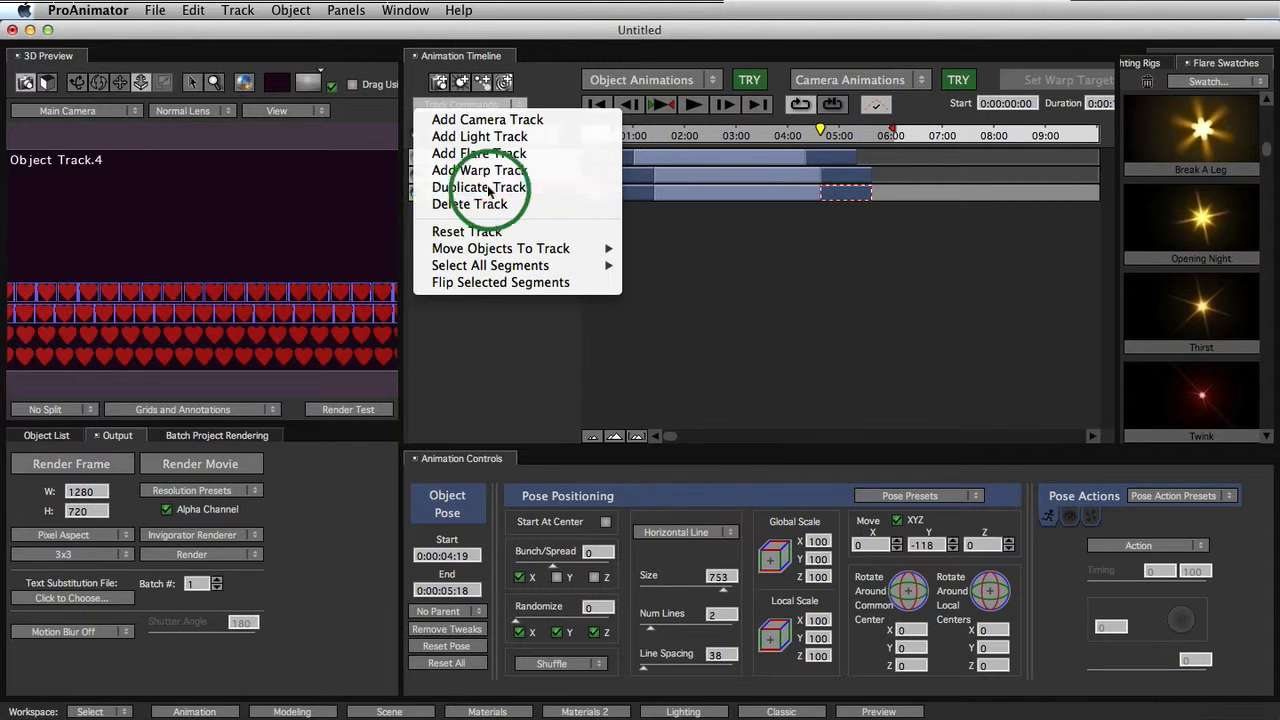
click(586, 170)
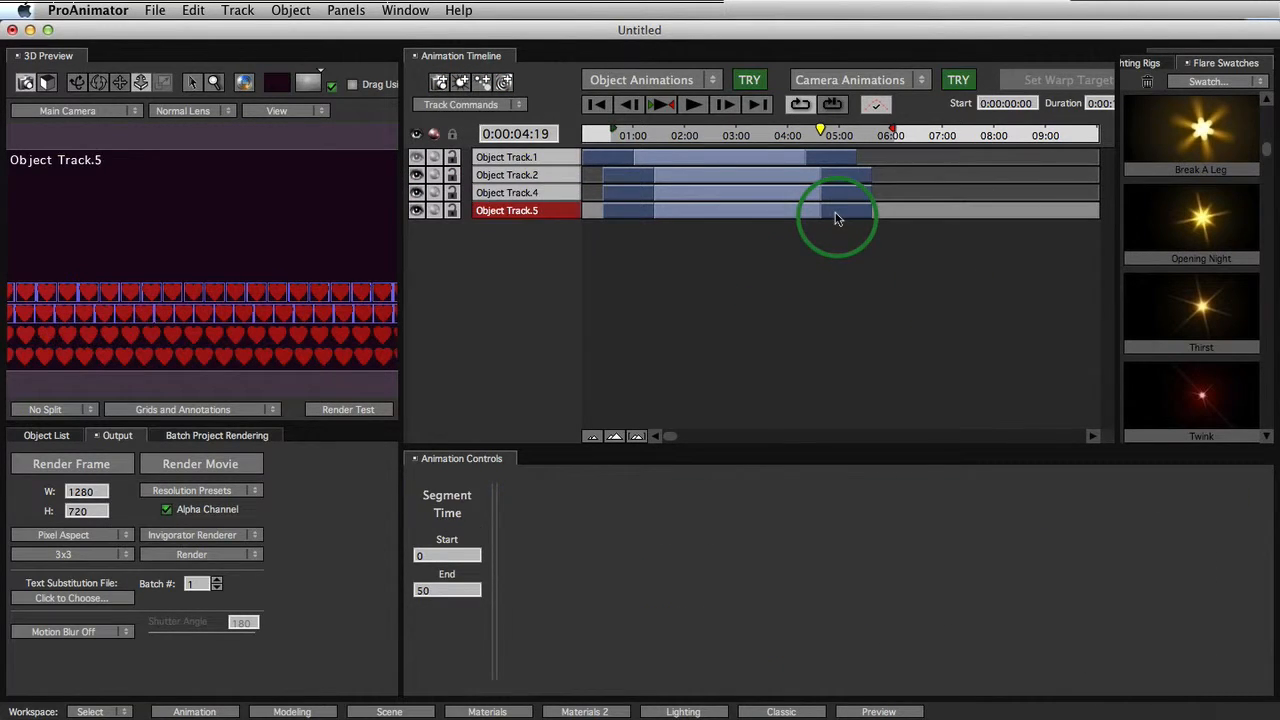
click(838, 219)
click(918, 544)
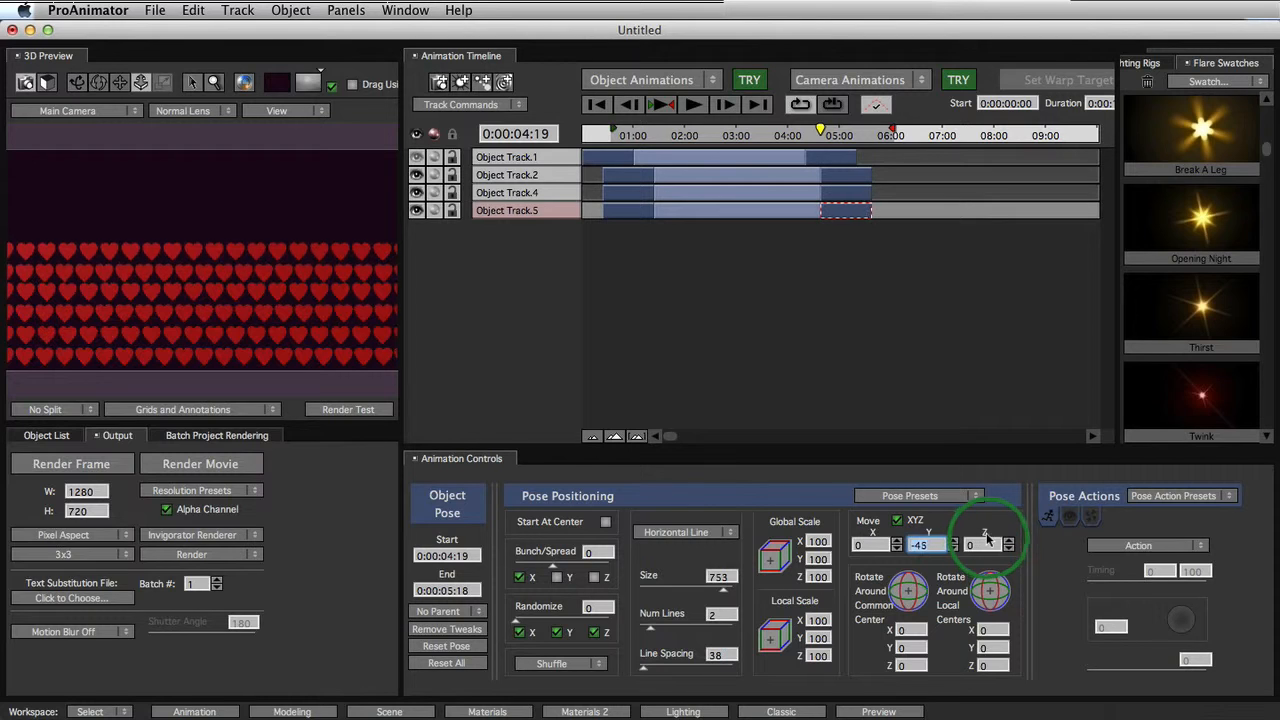
drag(987, 538, 990, 538)
Duplicate Object Track.5 and move the final heart pose of the copy to Y 36.
click(528, 213)
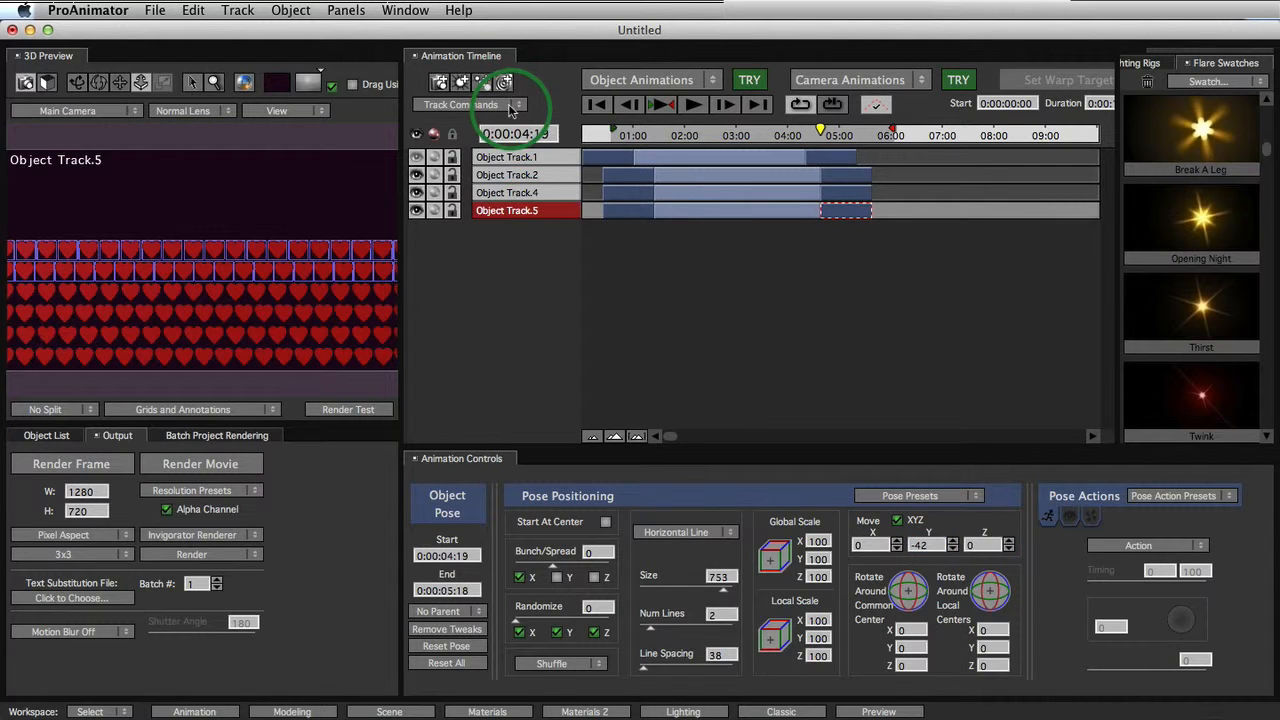
click(510, 105)
click(457, 186)
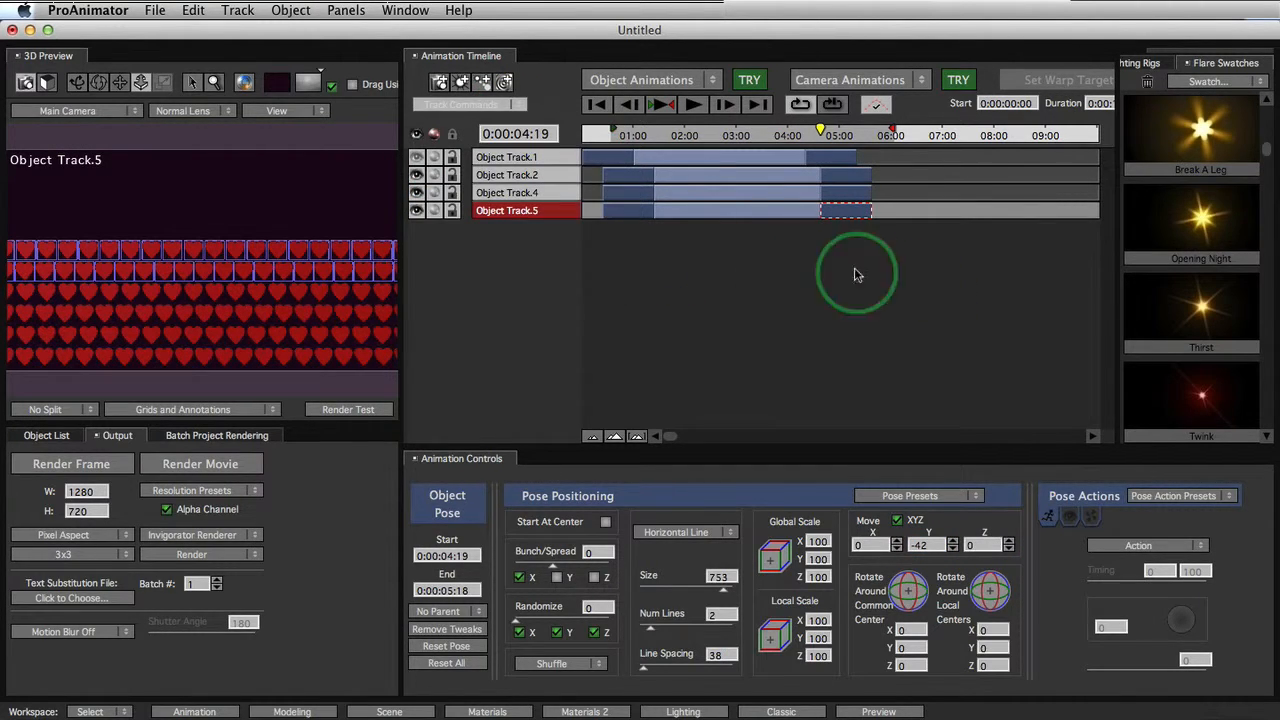
click(846, 229)
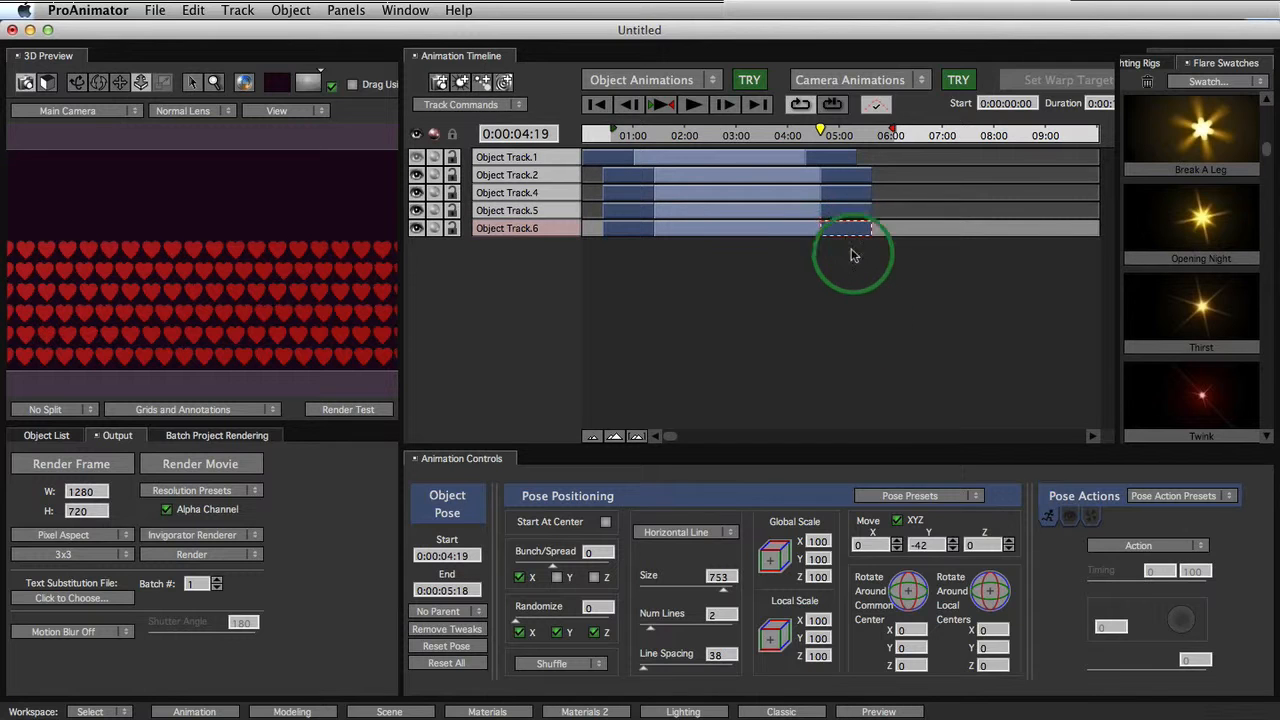
drag(923, 547, 989, 548)
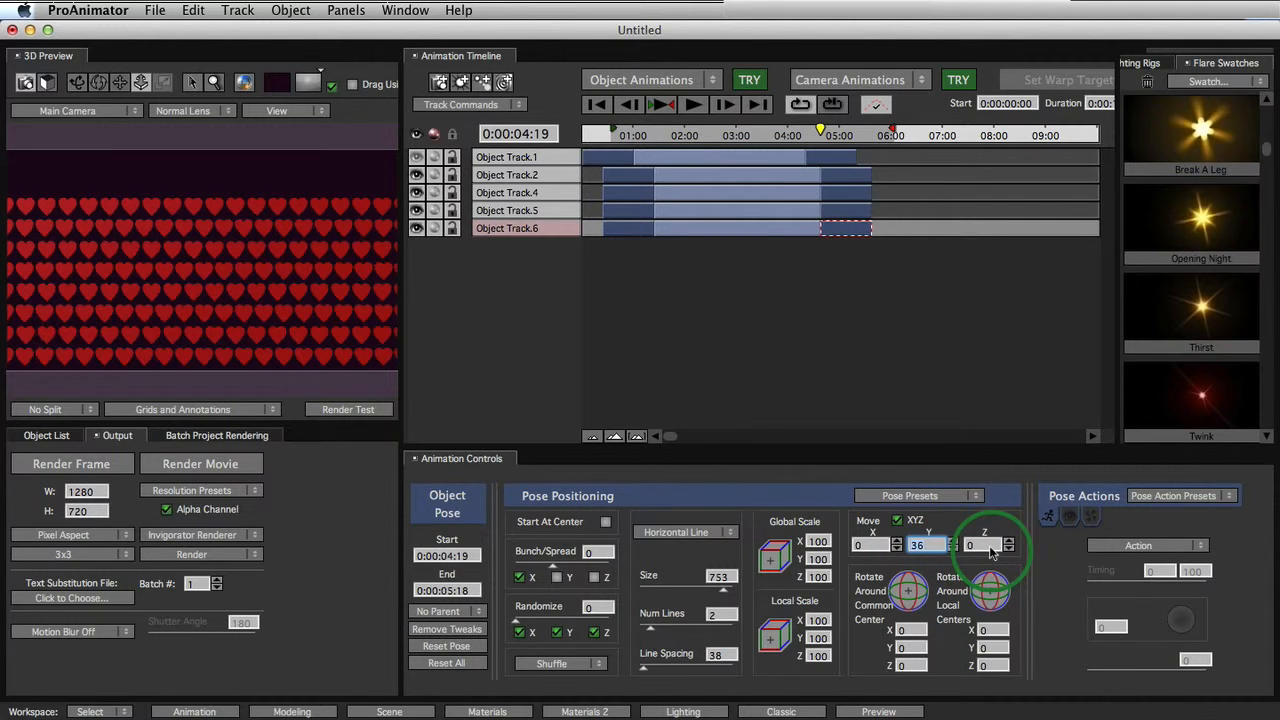
Duplicate Object Track.6 and move the final heart pose of the copy to Y 111.
click(510, 228)
click(497, 105)
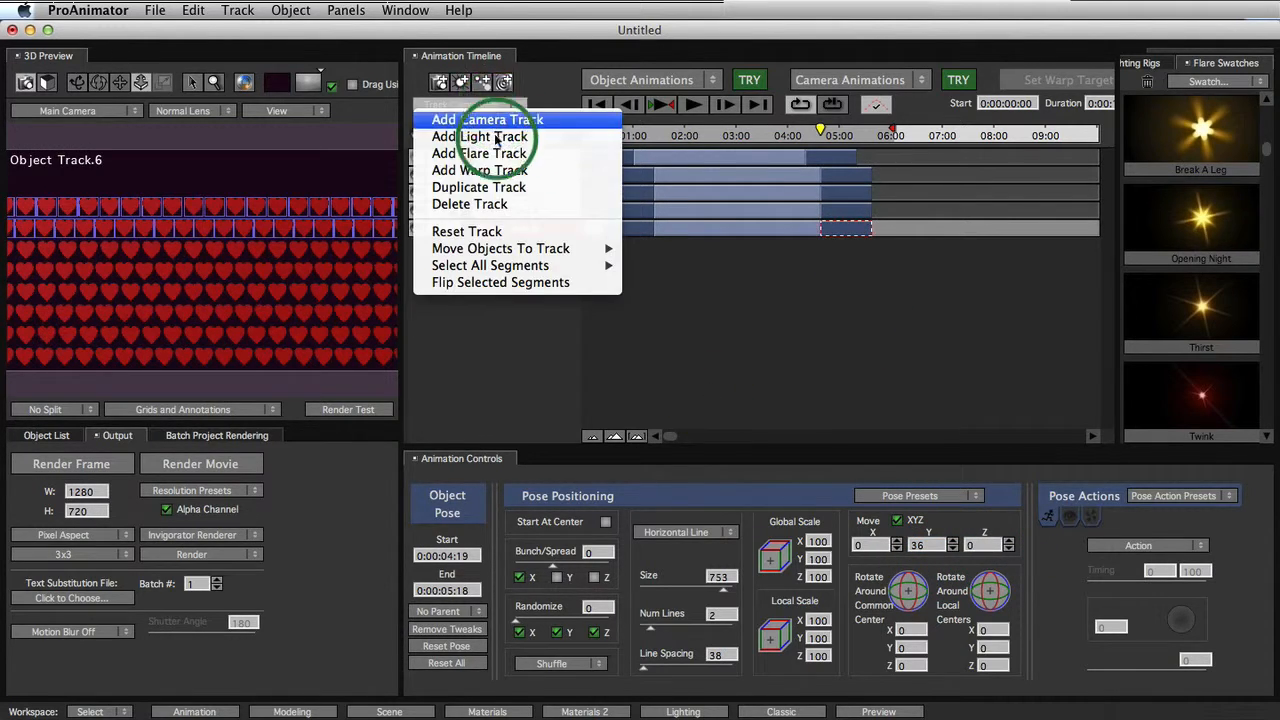
click(478, 187)
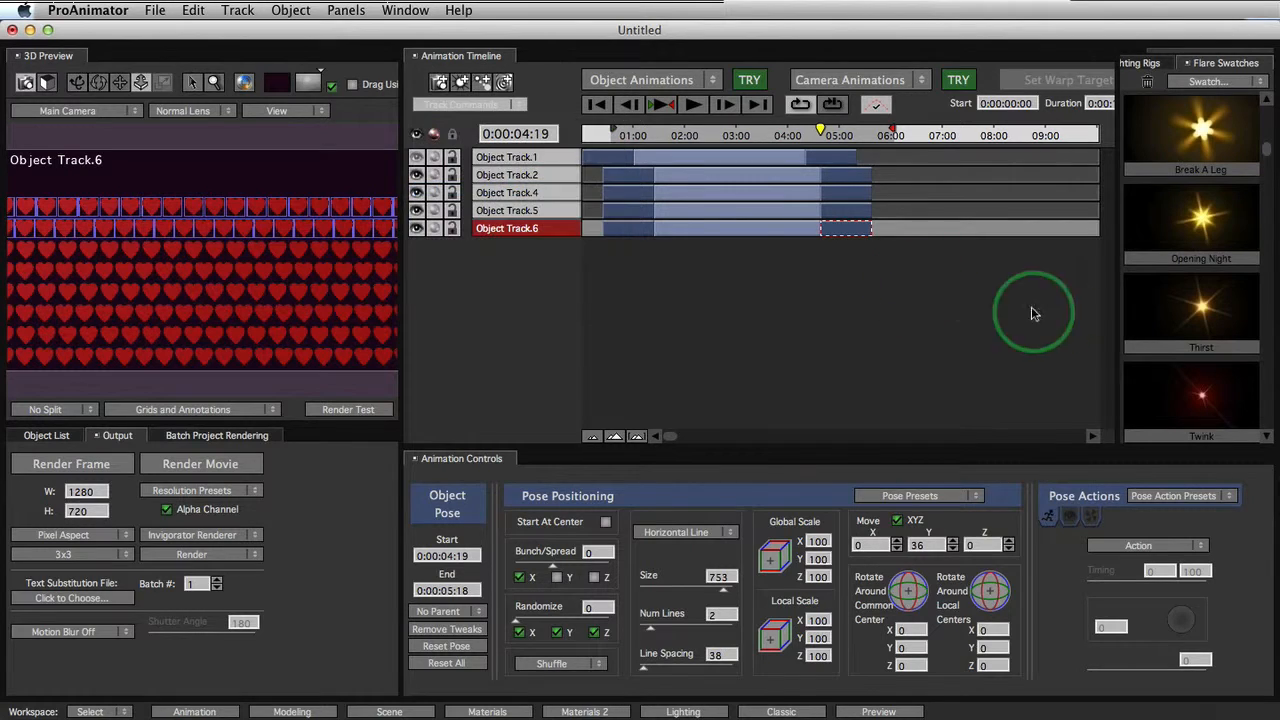
click(837, 249)
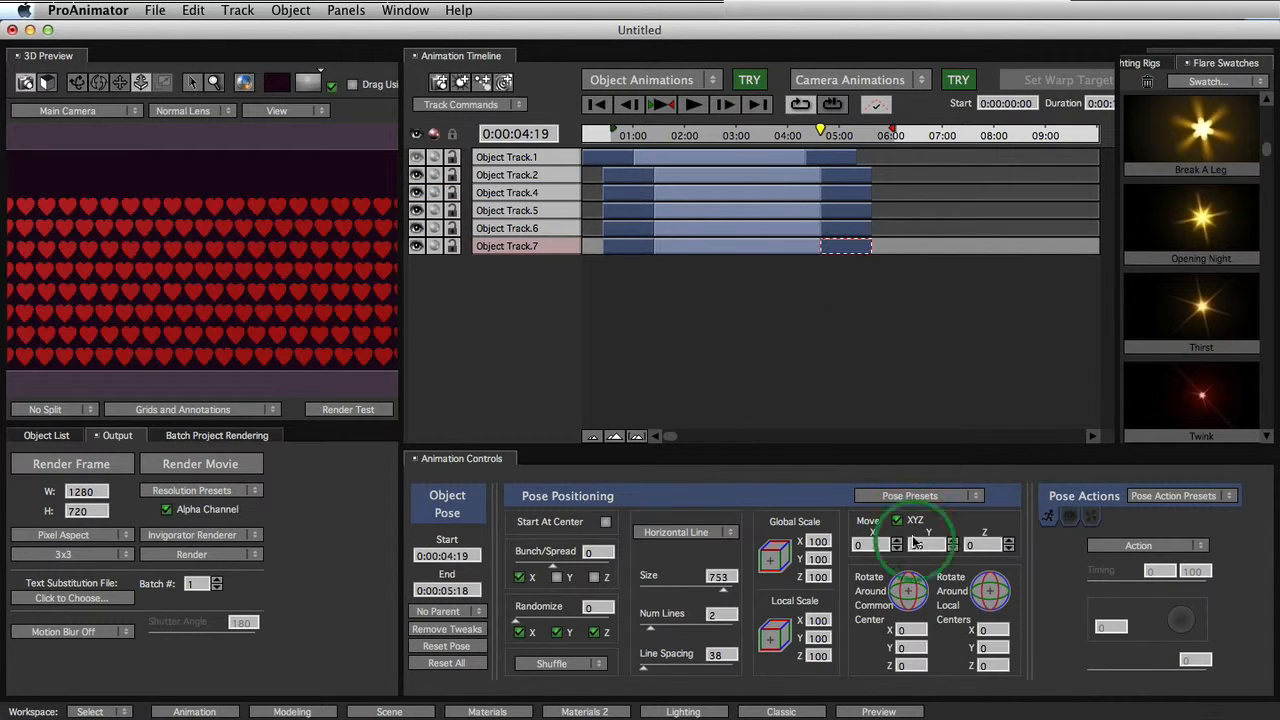
drag(917, 545, 986, 550)
drag(996, 550, 992, 550)
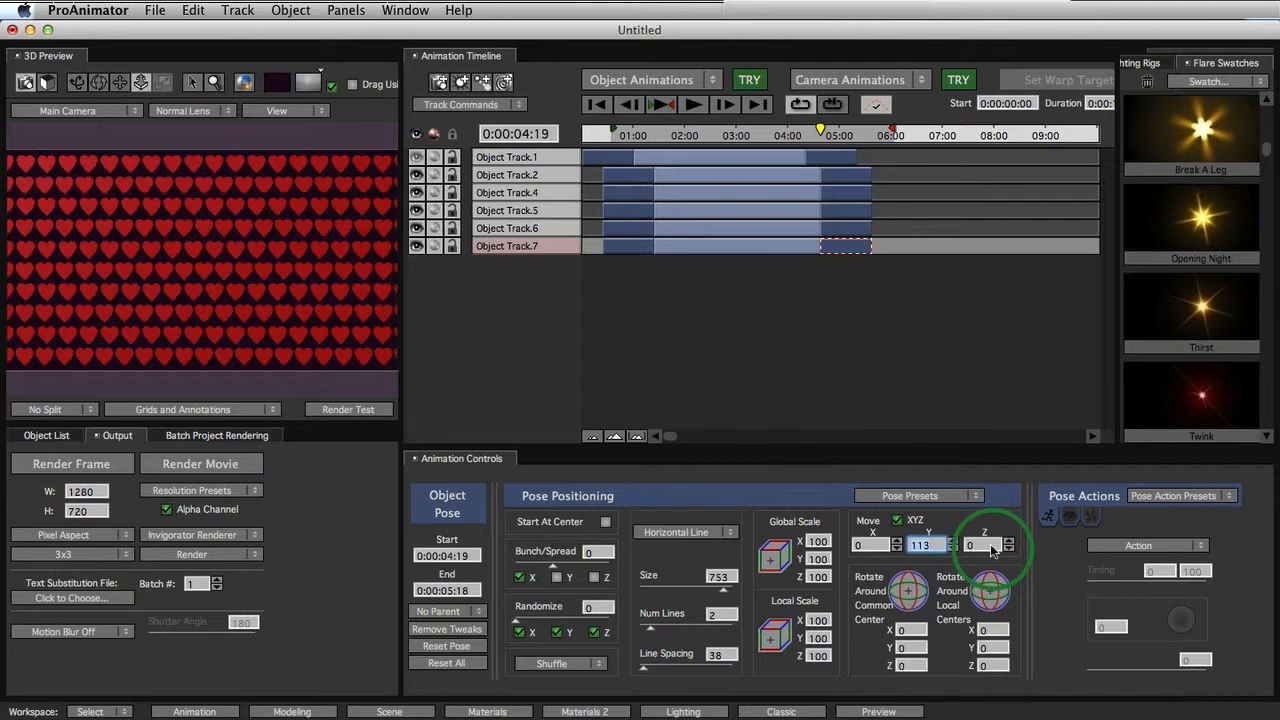
click(289, 331)
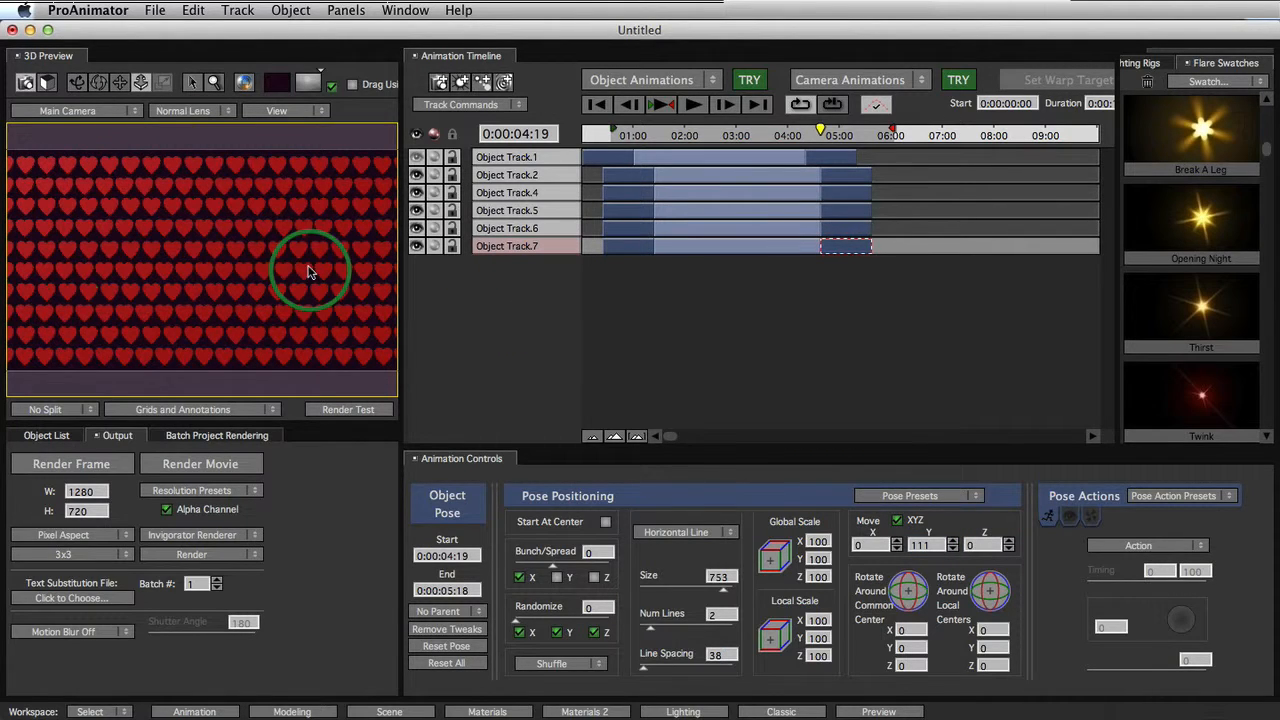
Play back the heart animation, make Object Track.1 visible and scrub the combined scene to 0:00:01:00.
click(635, 135)
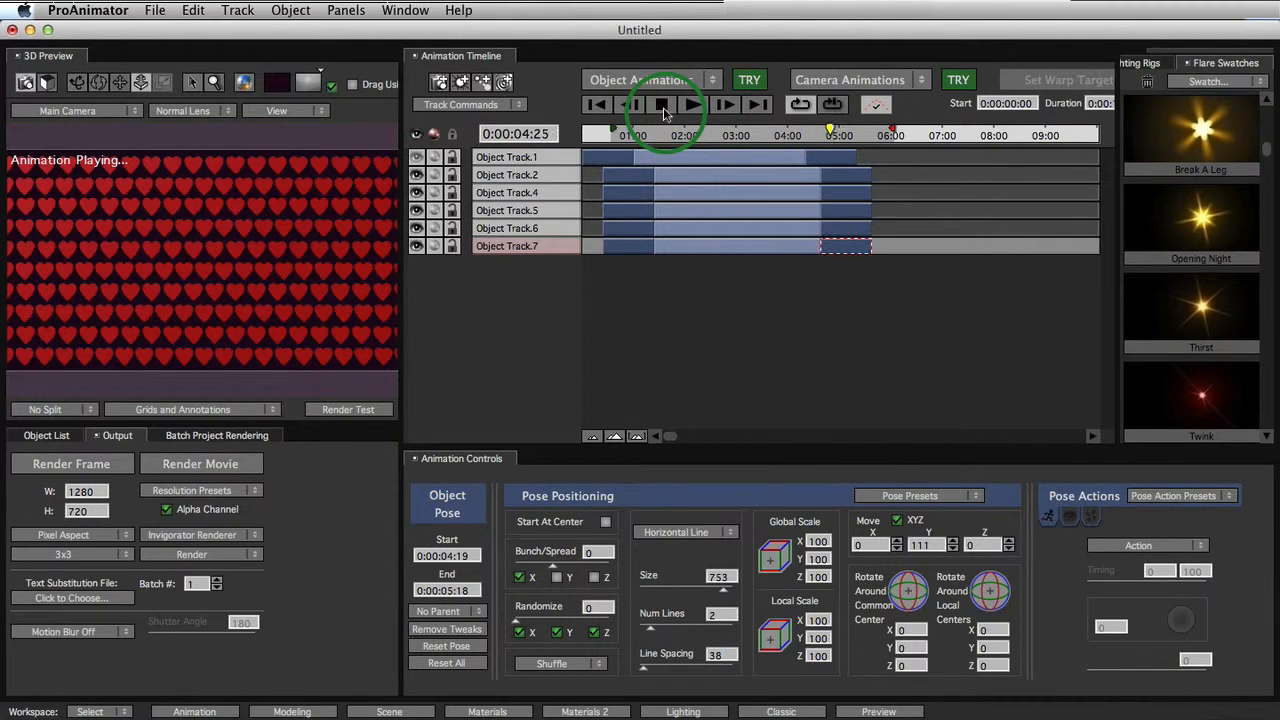
click(663, 107)
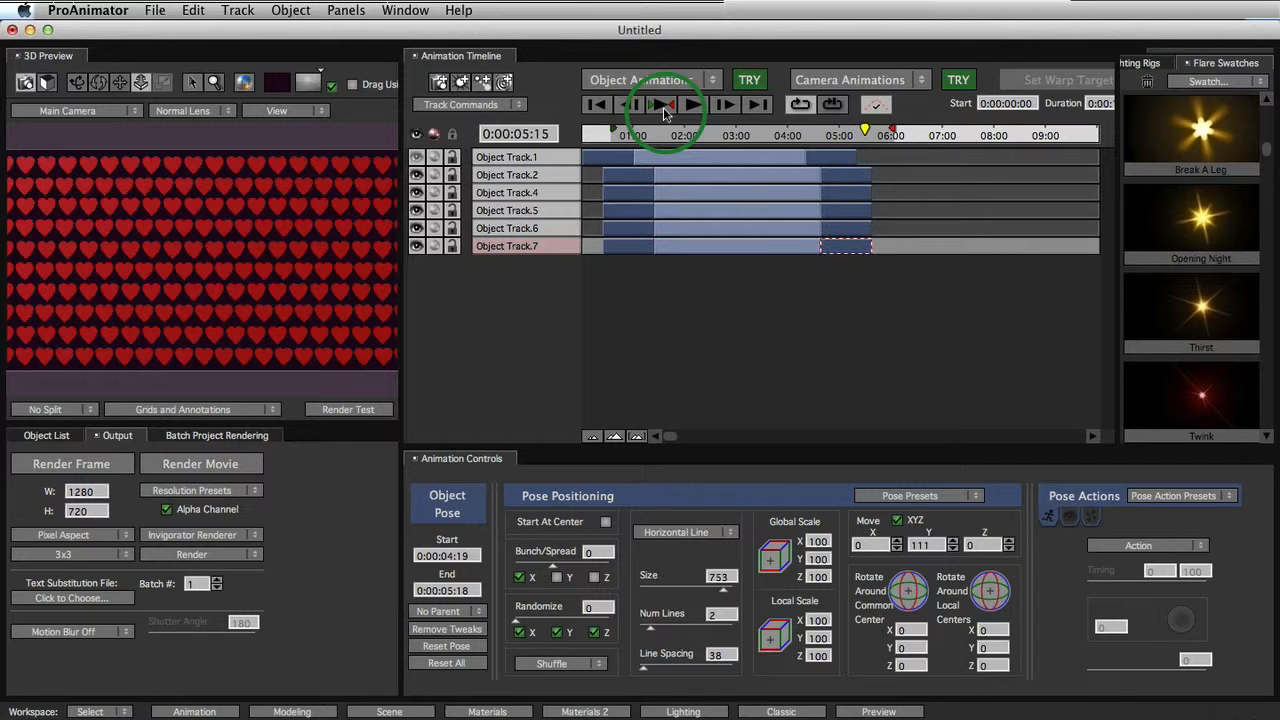
click(416, 160)
drag(677, 132, 633, 131)
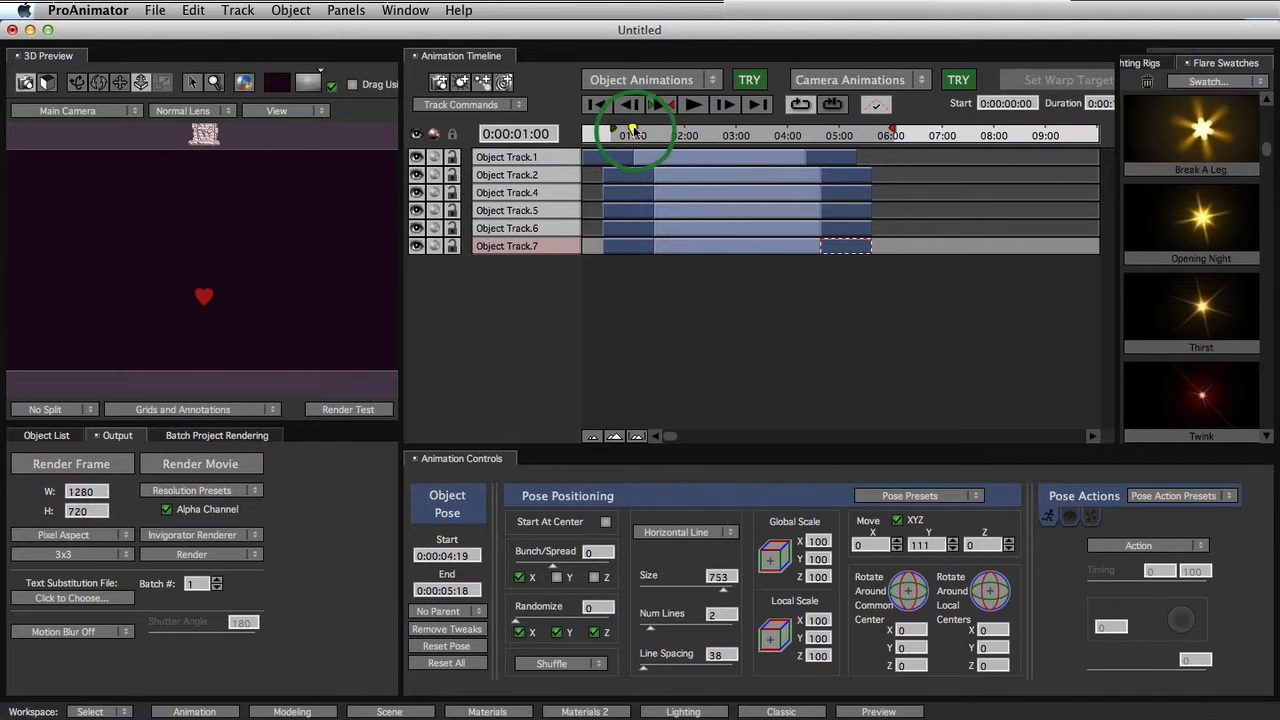
Move the final title pose on Object Track.1 to Z 130 and play back the combined animation.
click(667, 107)
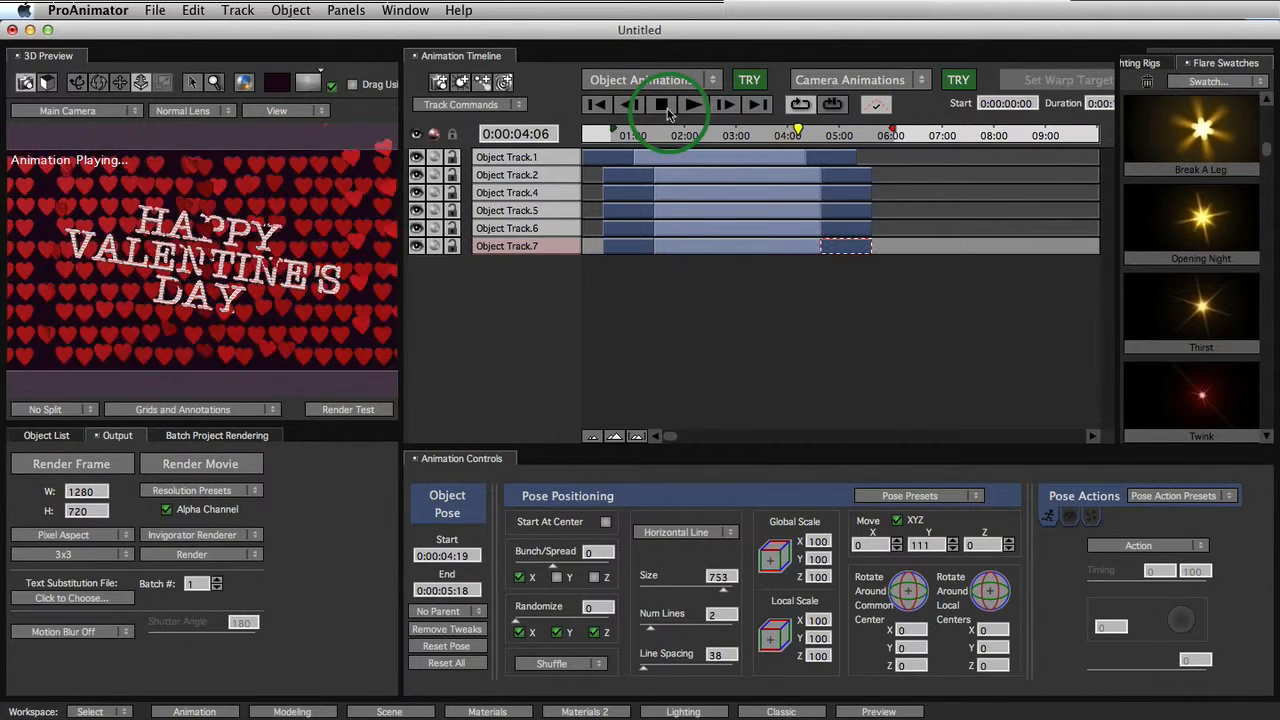
click(662, 105)
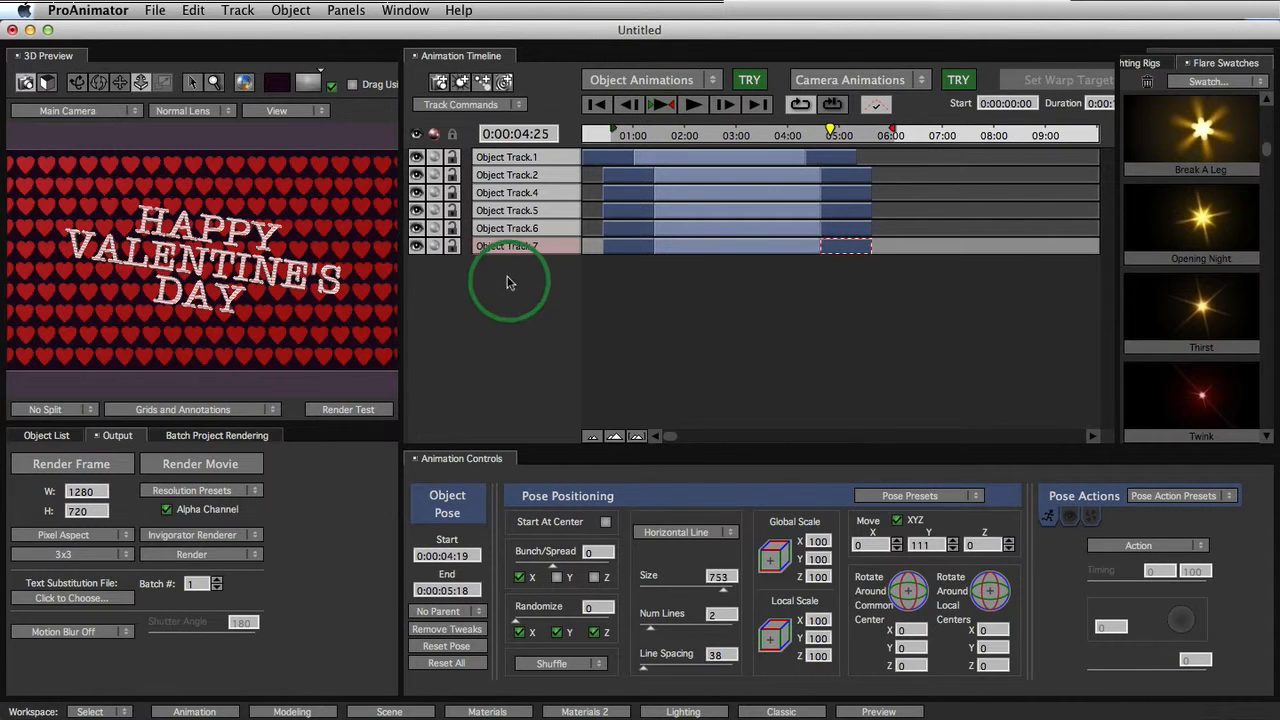
click(815, 162)
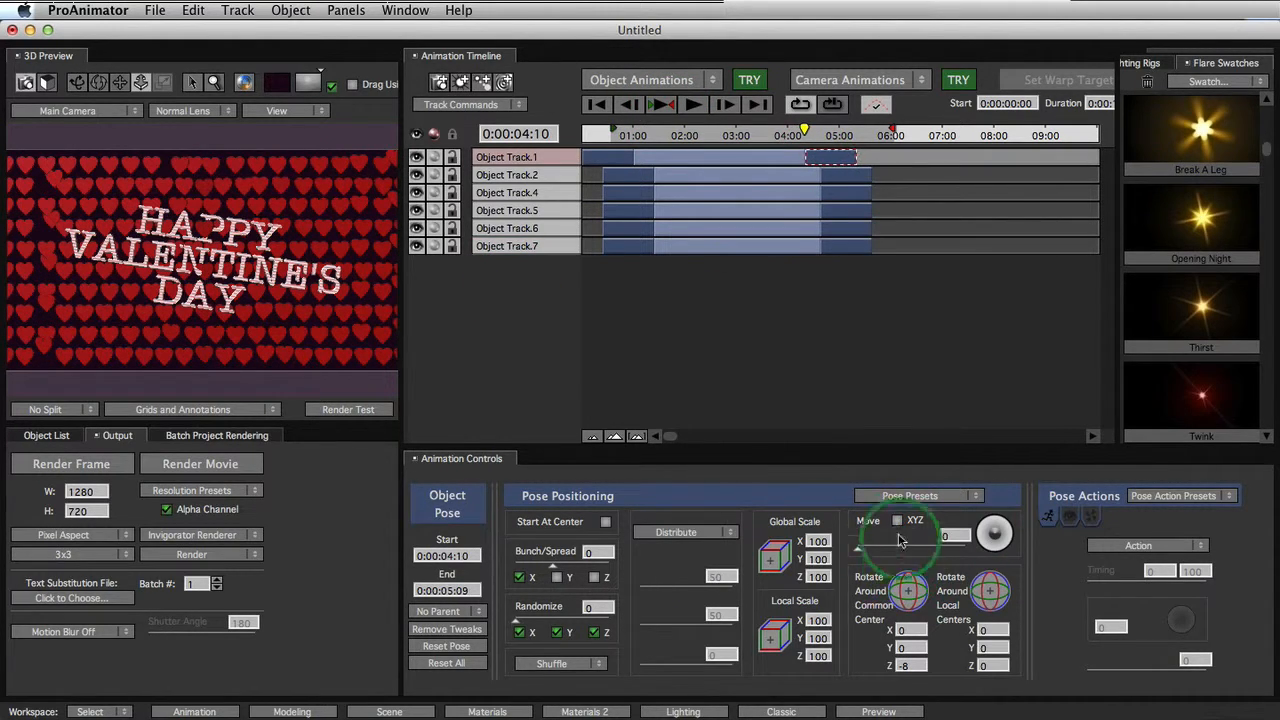
drag(982, 545, 1071, 543)
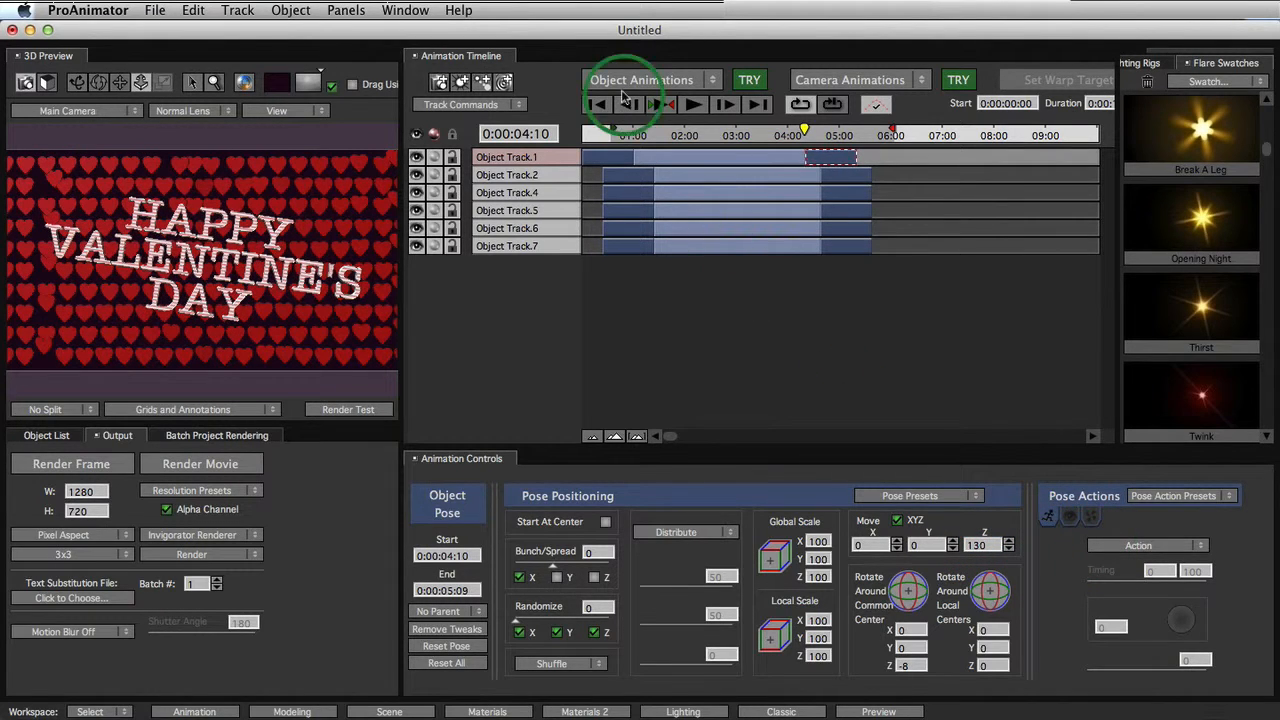
click(661, 104)
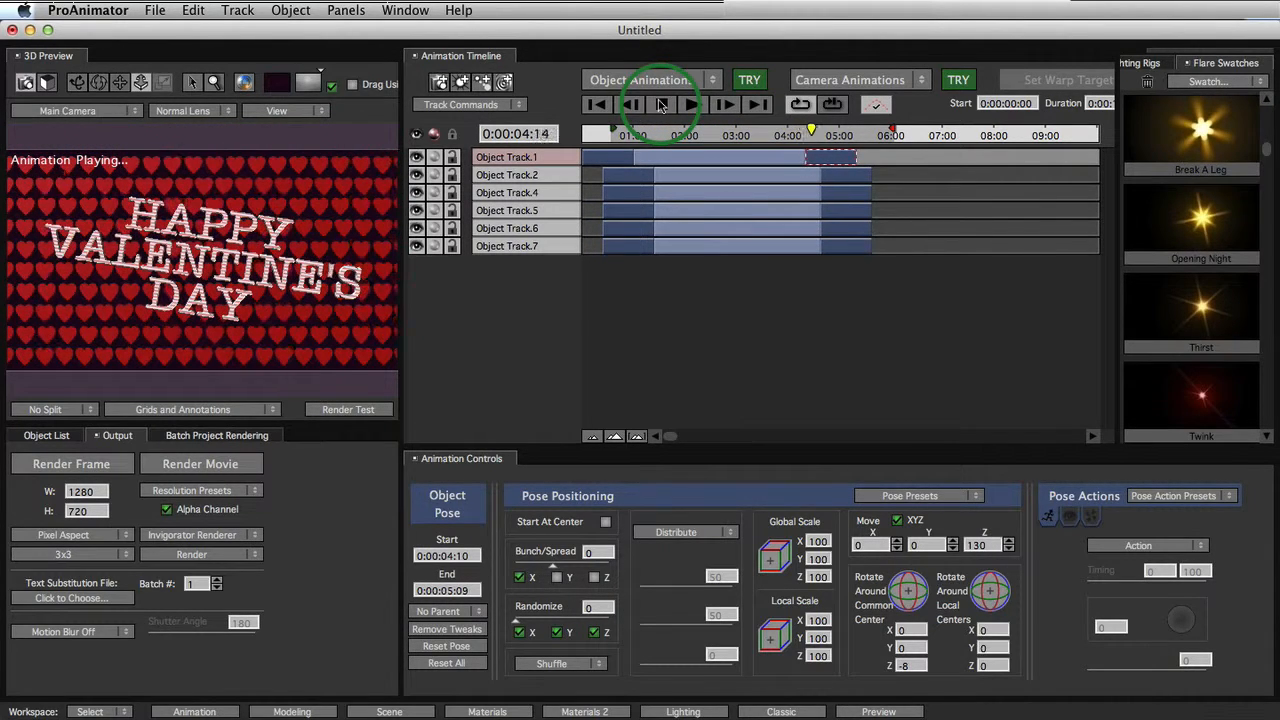
click(661, 105)
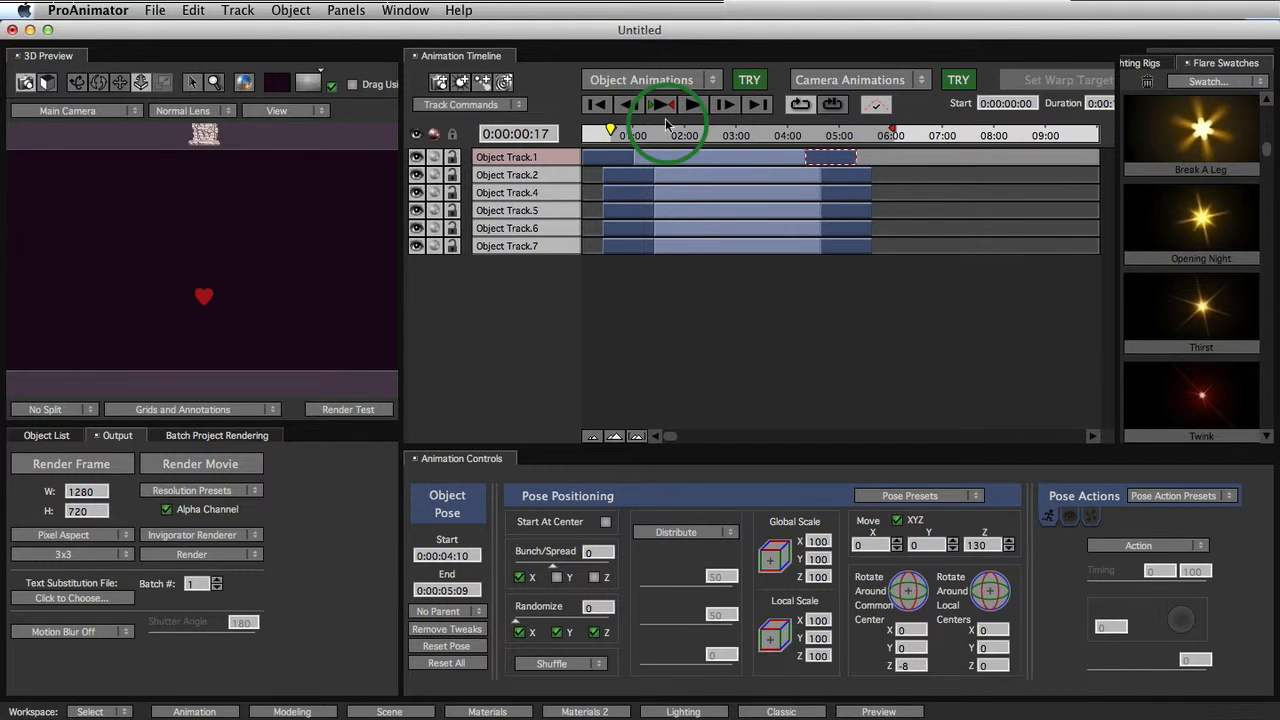
Add a light track and move its pose to start at 0:00:04:26, near the end of the object animations.
click(462, 82)
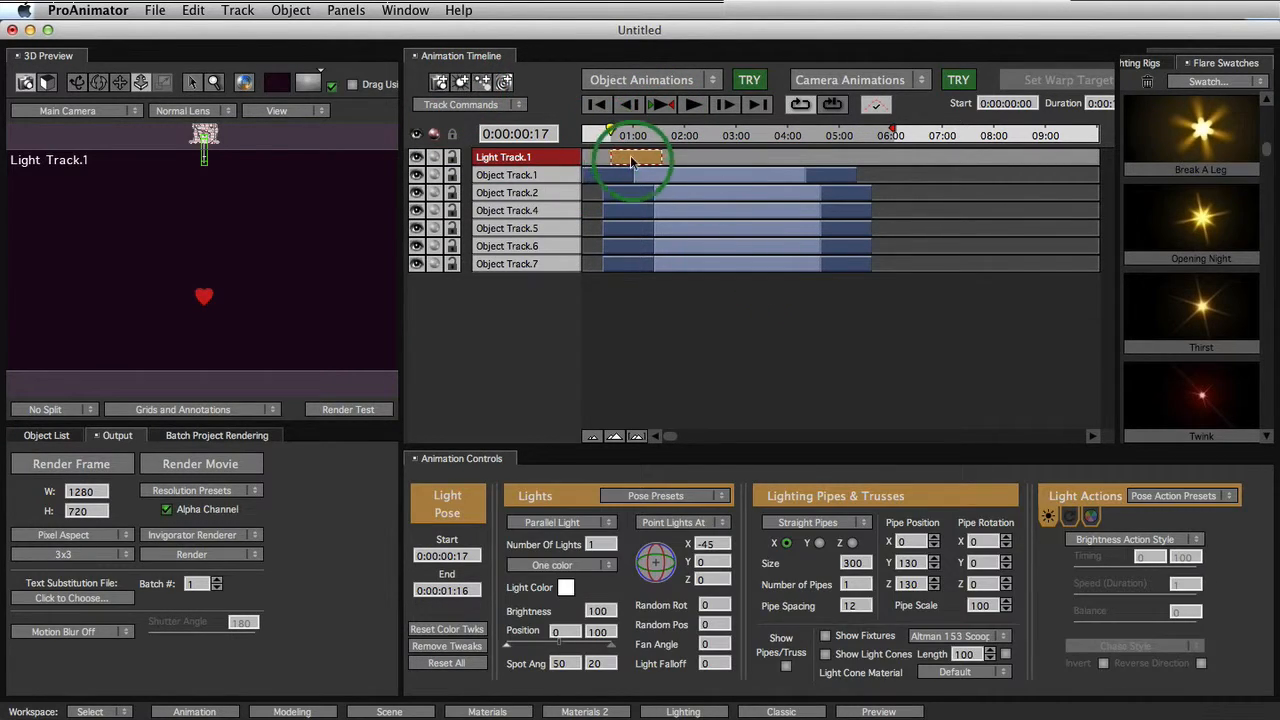
drag(640, 157, 860, 163)
double_click(865, 161)
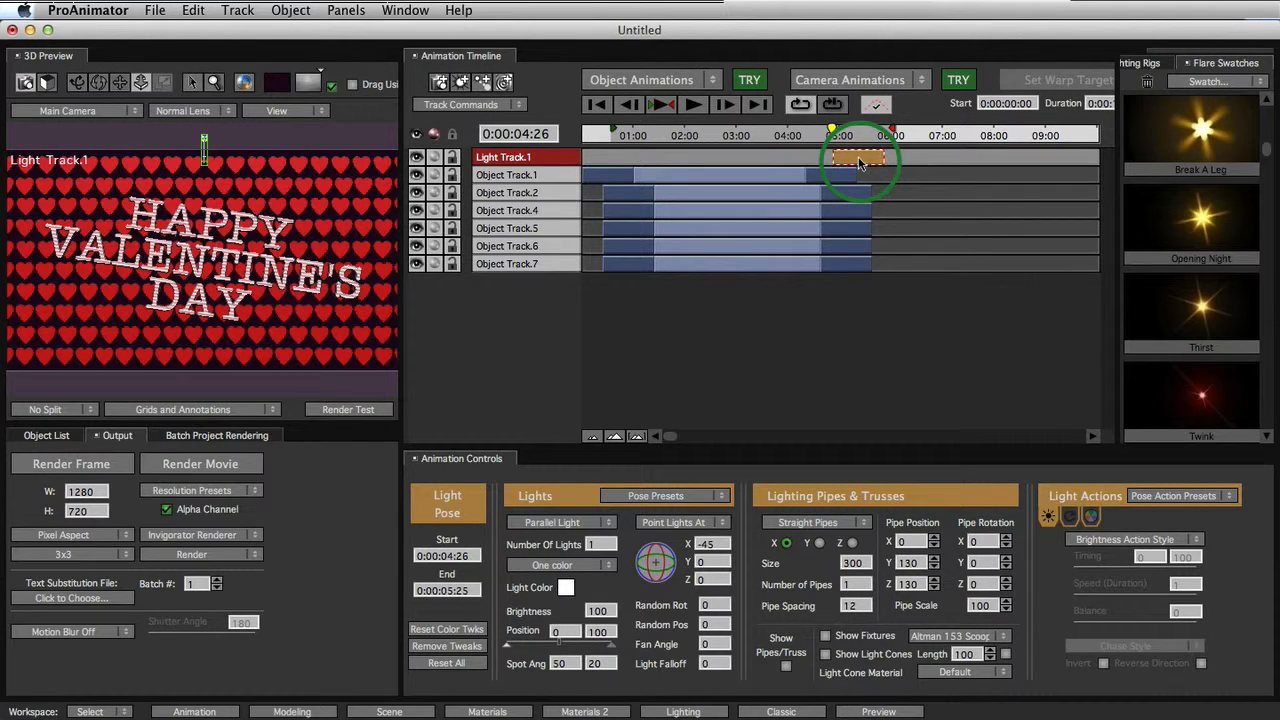
Change the light pose to two spot lights and set the lighting pipe size to 265.
click(557, 522)
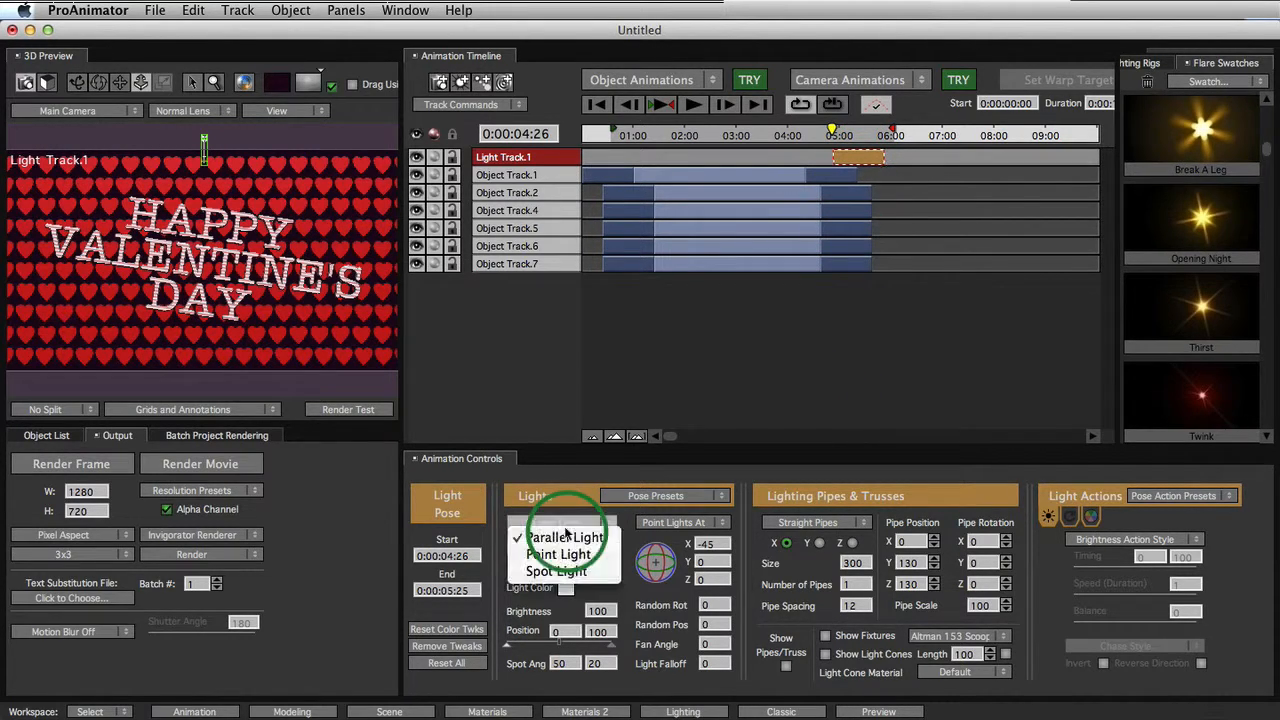
click(557, 571)
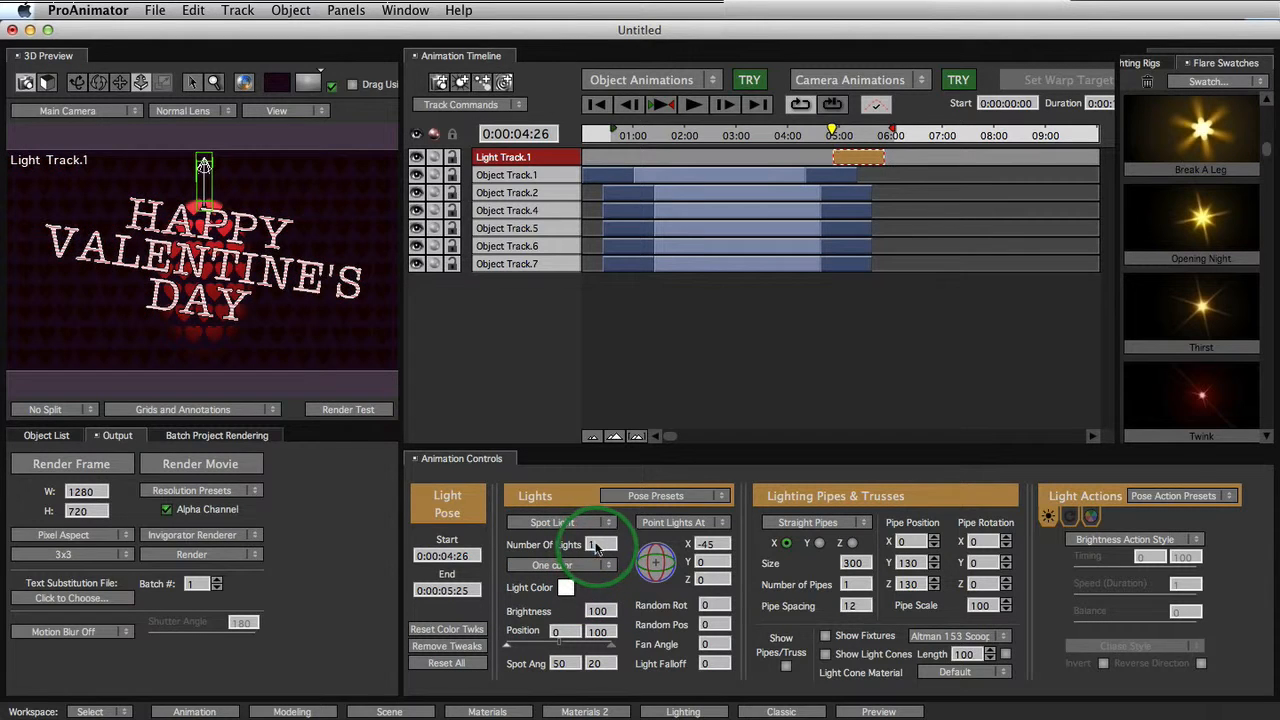
text(2)
key(Return)
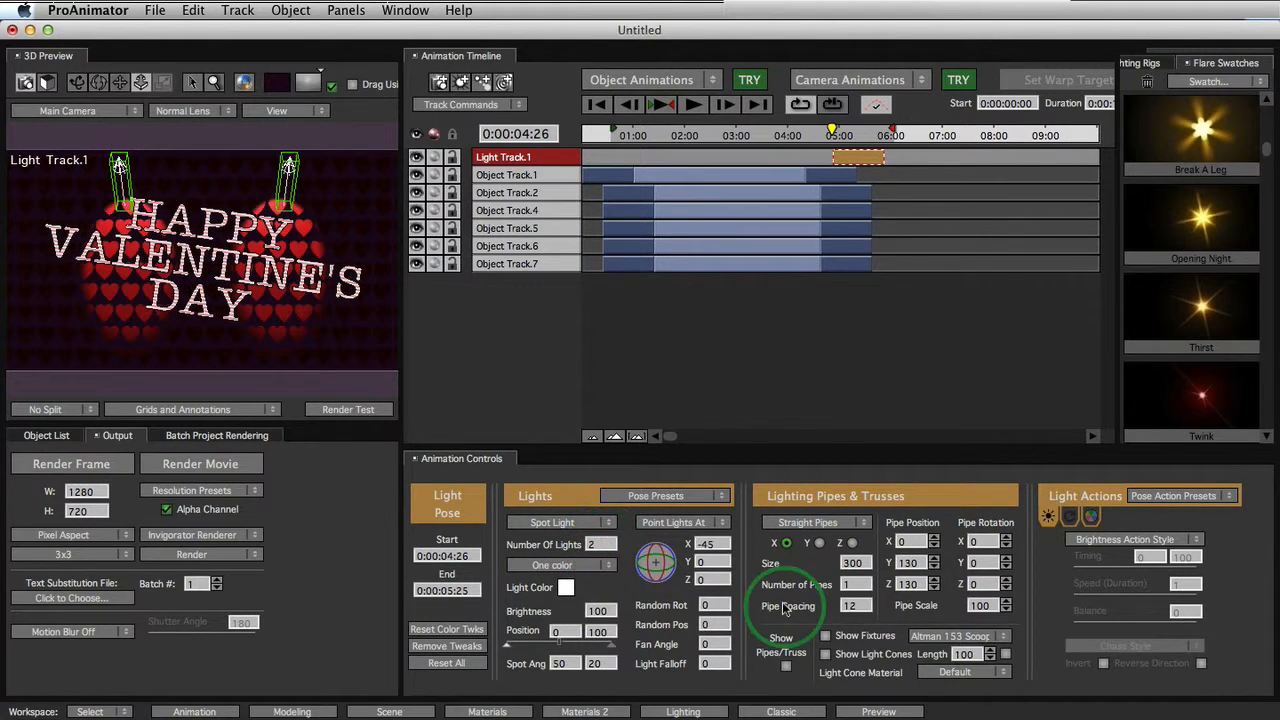
drag(859, 566, 830, 568)
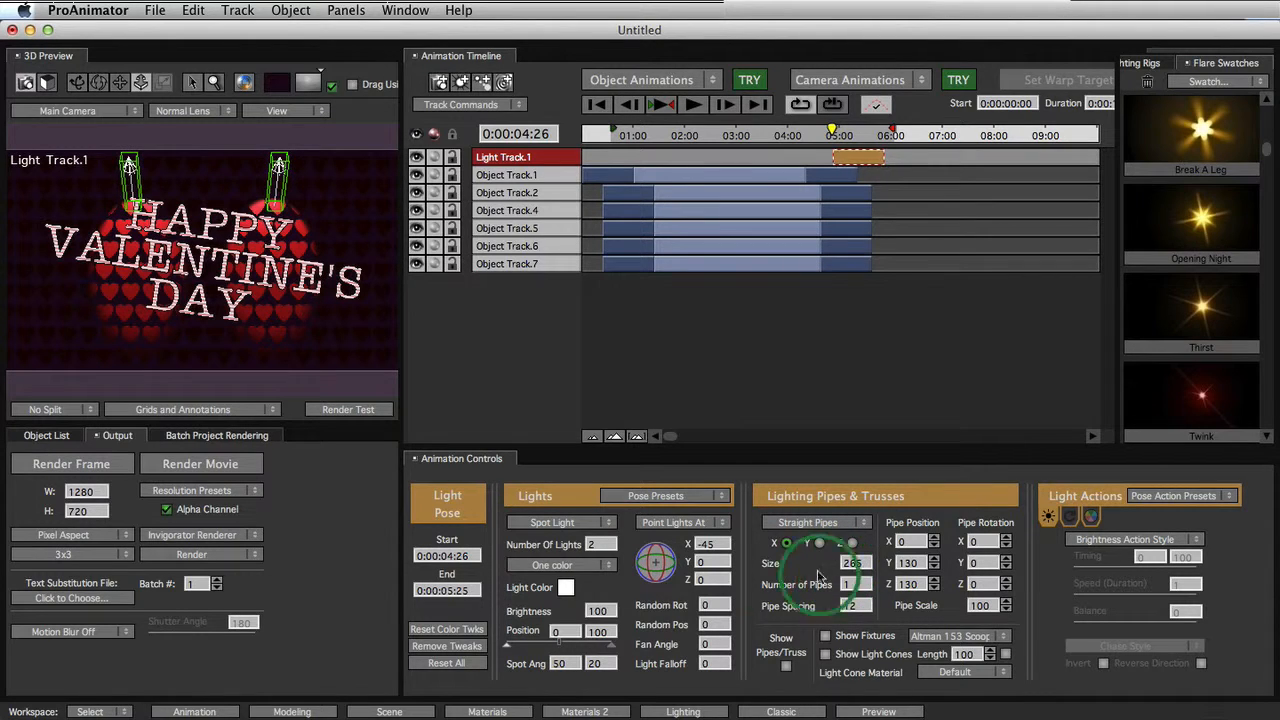
Aim the spot lights at X -76 and set the pipe position to Y 206 and Z 584.
drag(714, 544, 693, 547)
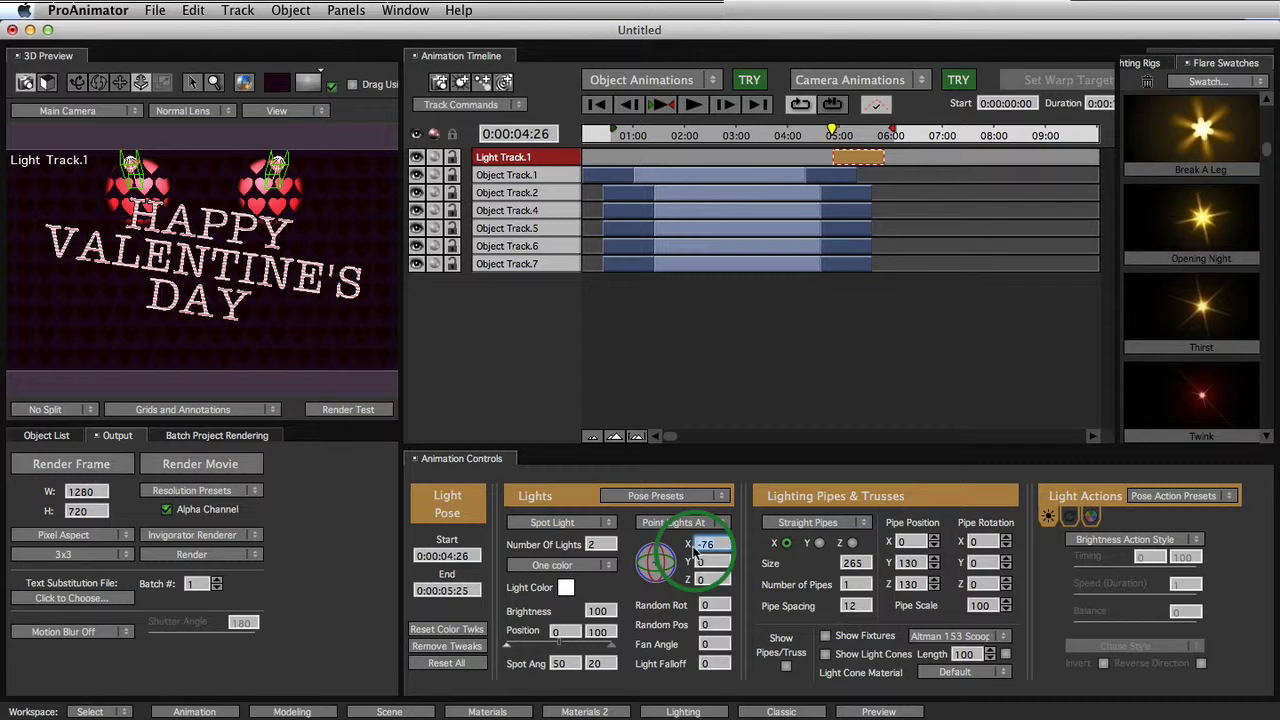
drag(912, 564, 914, 591)
click(920, 564)
click(918, 564)
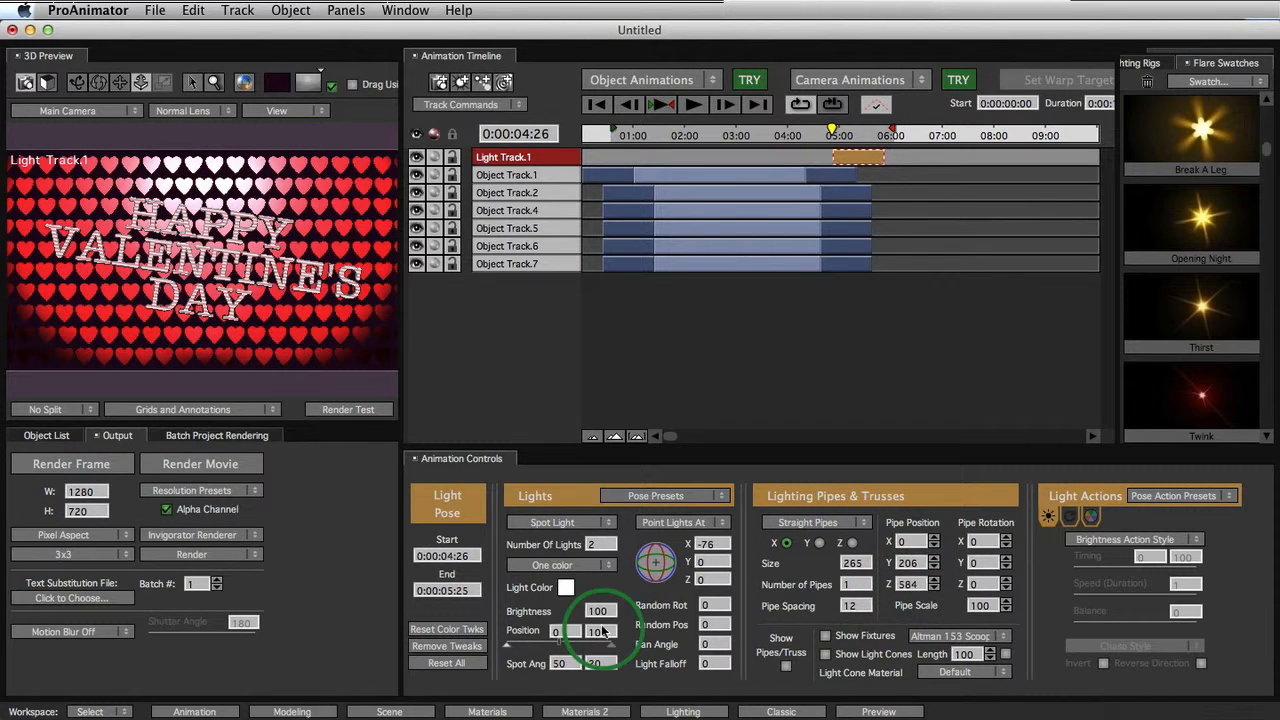
Set the spot angles to 72 and 100 and the brightness to 37, and scrub the scene to 0:00:05:05.
drag(560, 664, 742, 670)
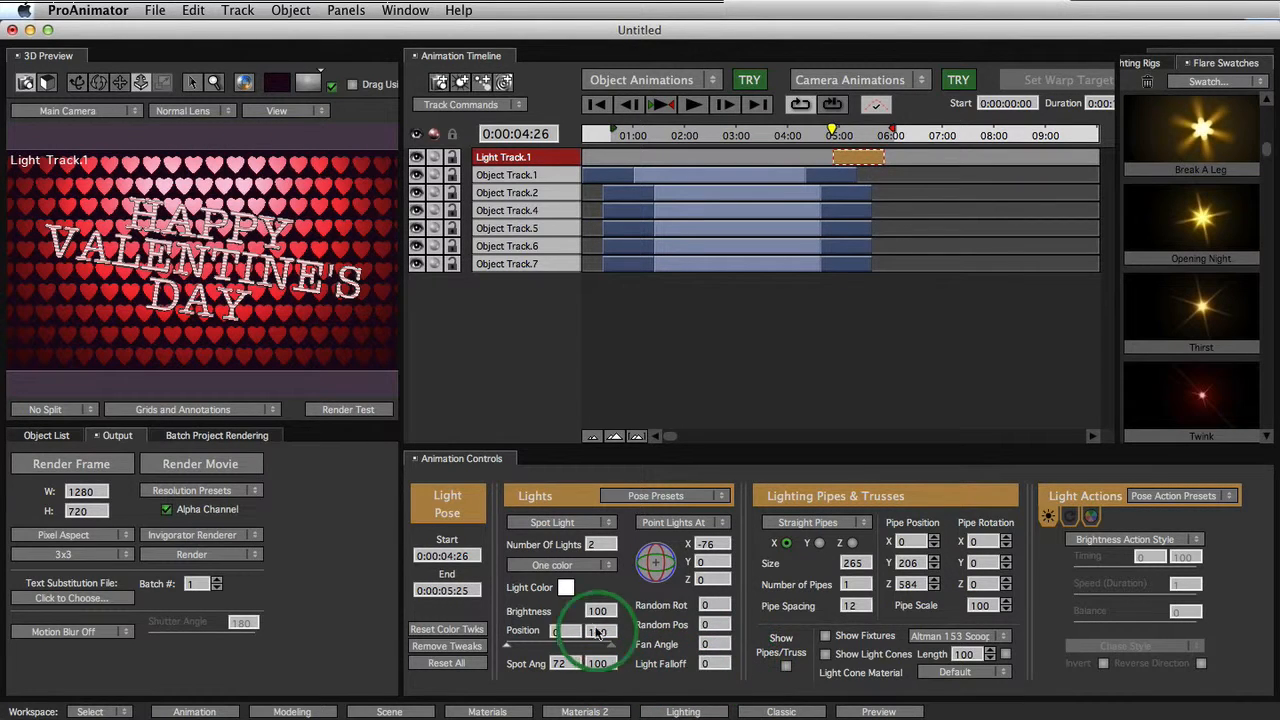
drag(611, 615, 557, 618)
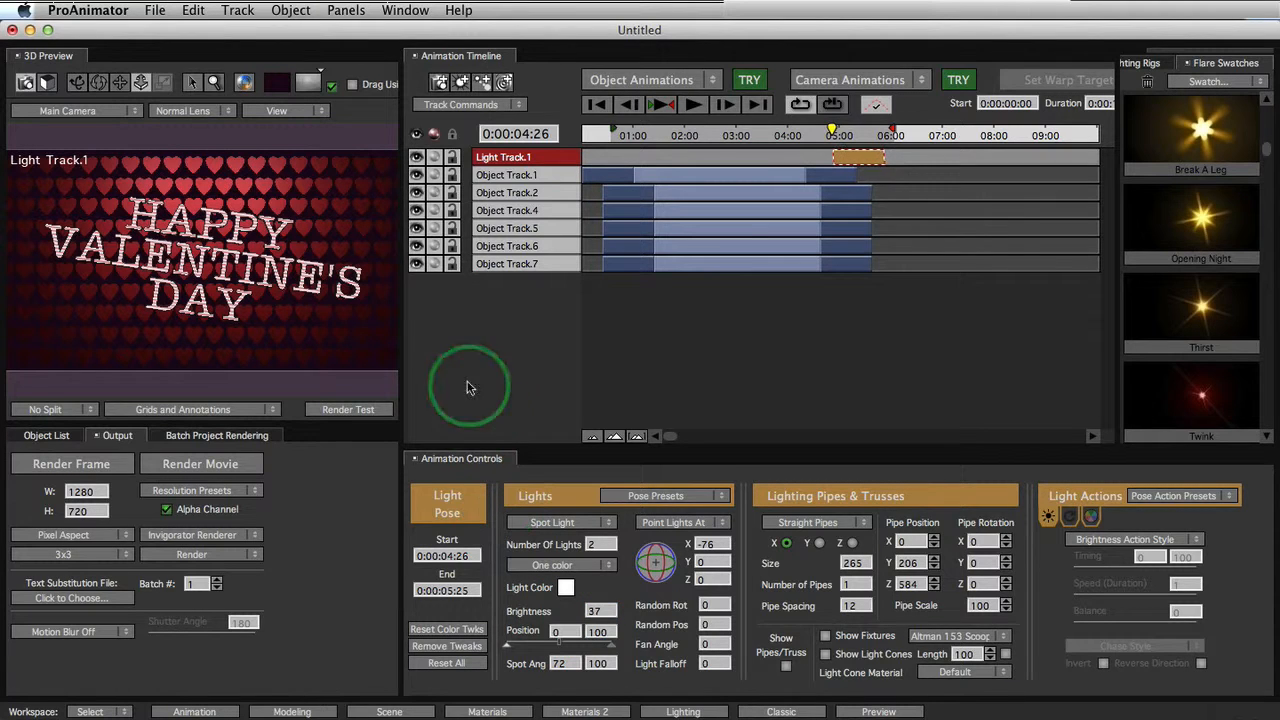
click(687, 136)
drag(678, 136, 848, 135)
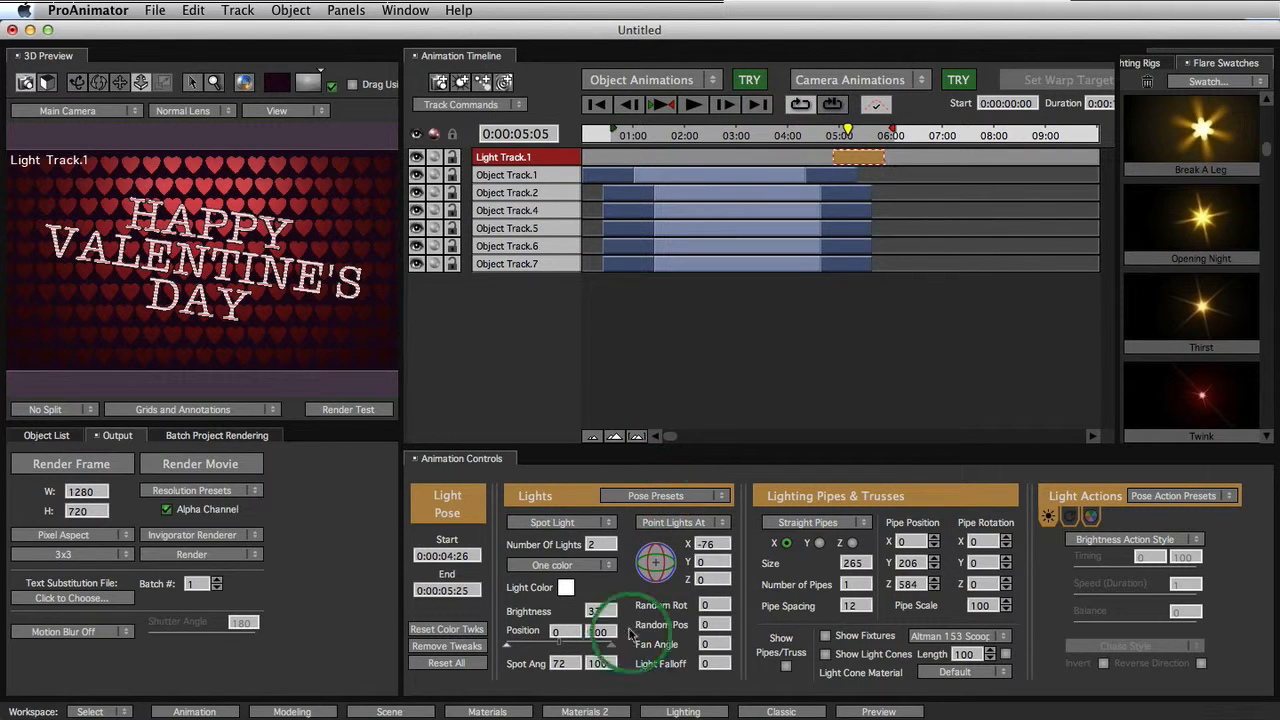
Set both spot lights to cast shadows with darkness 80 and softness 6, and render a test of the preview.
click(660, 711)
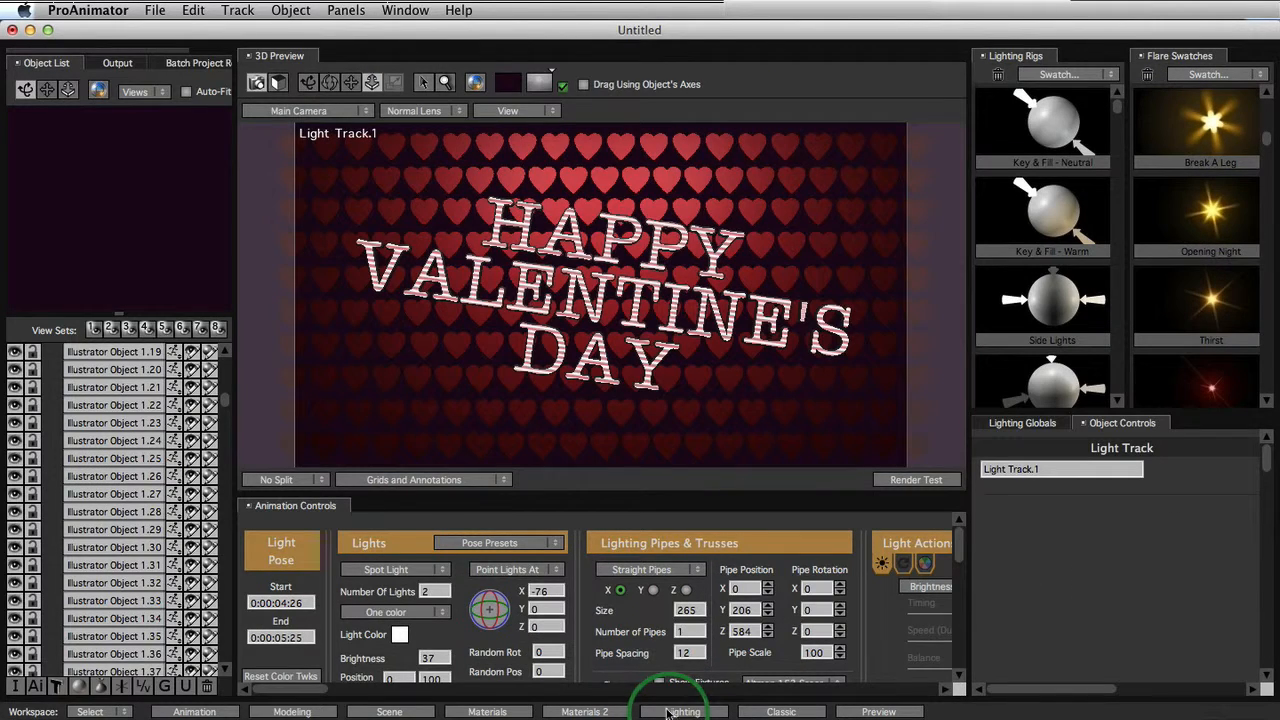
scroll(112, 382, up, 10)
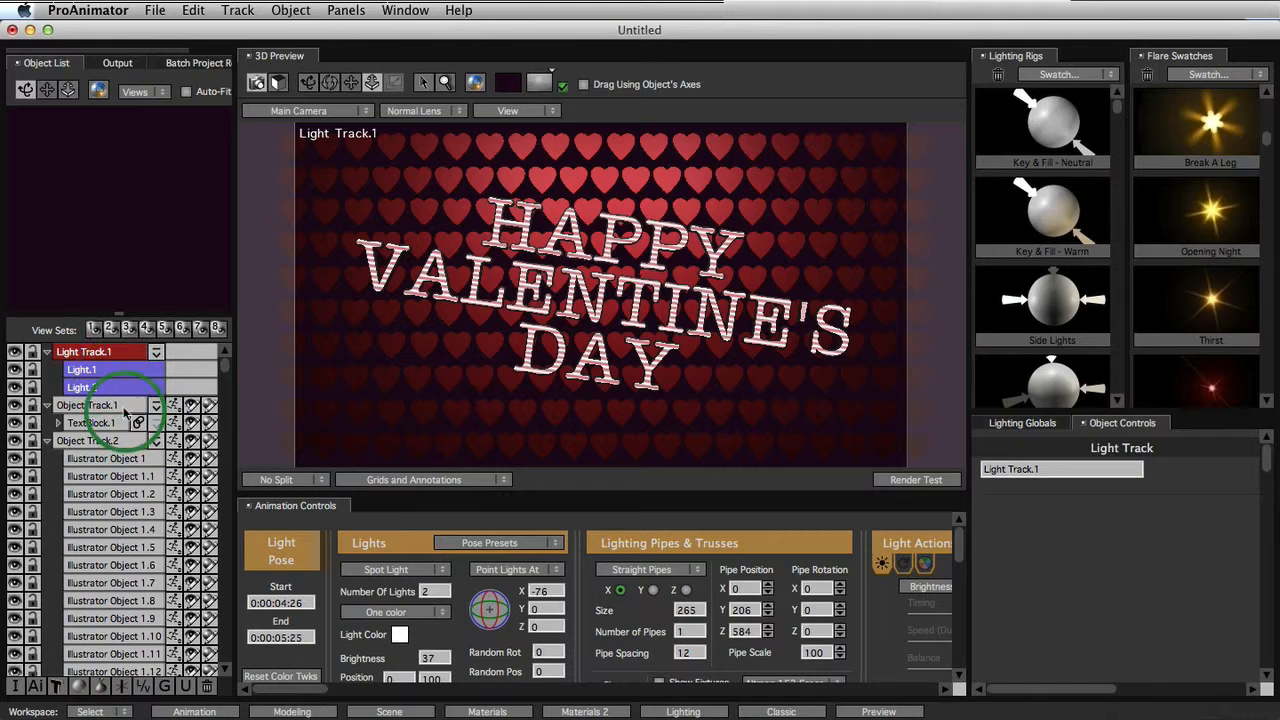
click(127, 376)
click(127, 374)
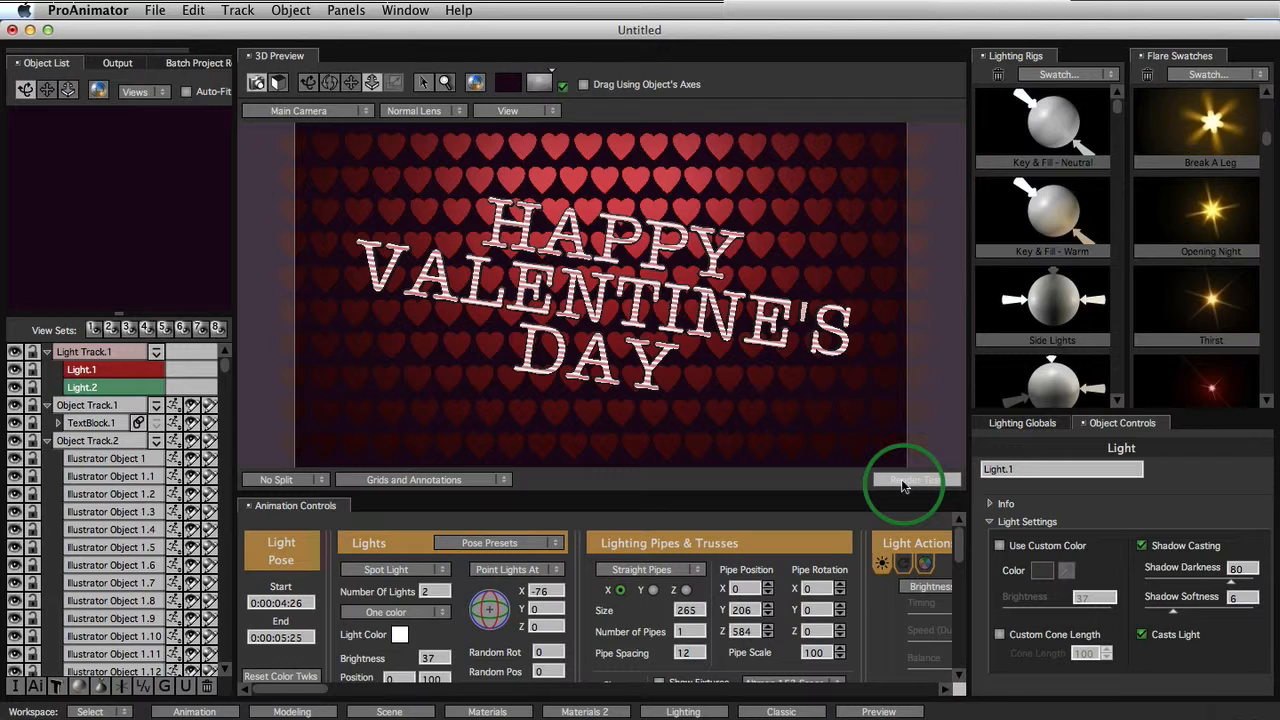
click(903, 482)
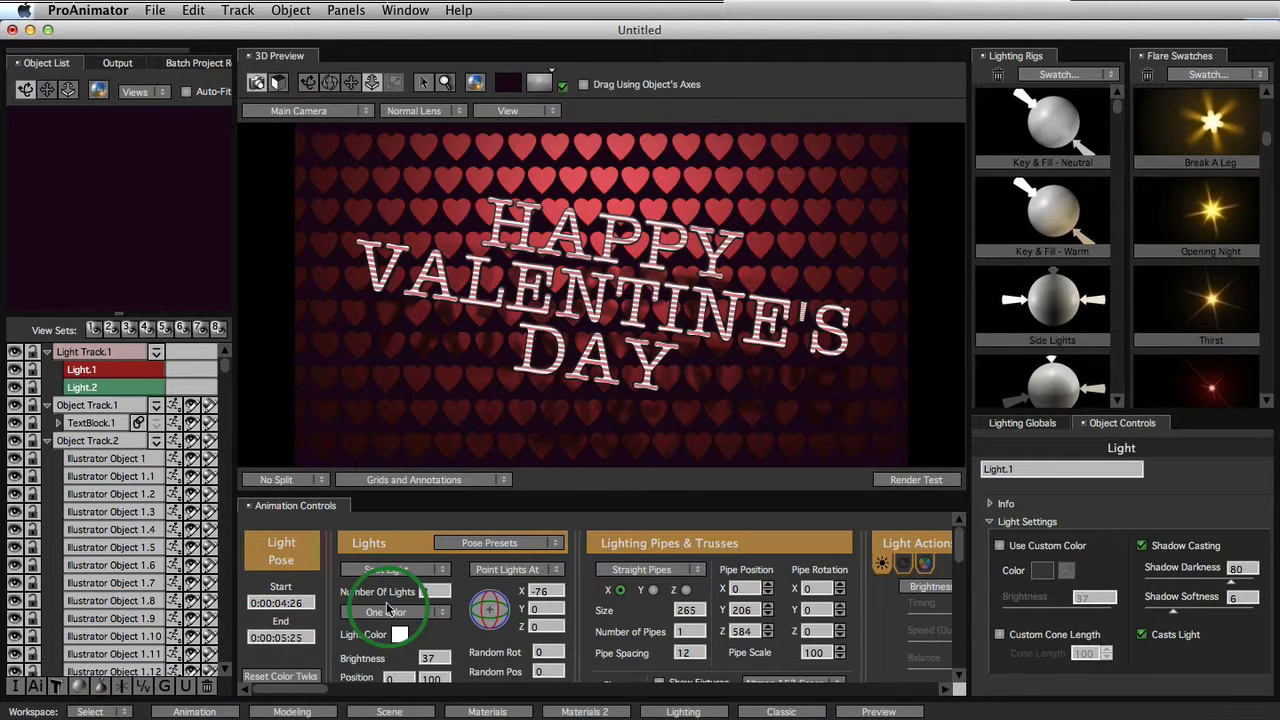
Add a camera track with a pose at 0:00:05:05 and an earlier pose at 0:00:00:27 framing the heart up close.
click(192, 711)
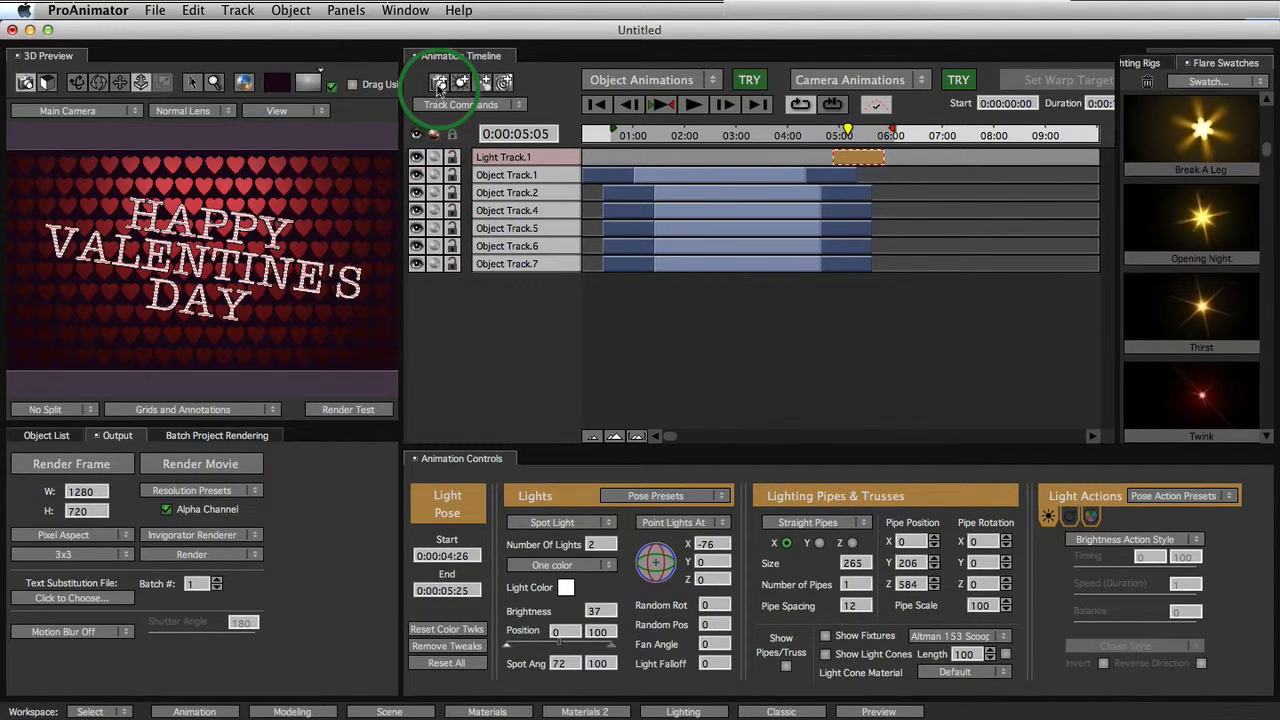
click(439, 85)
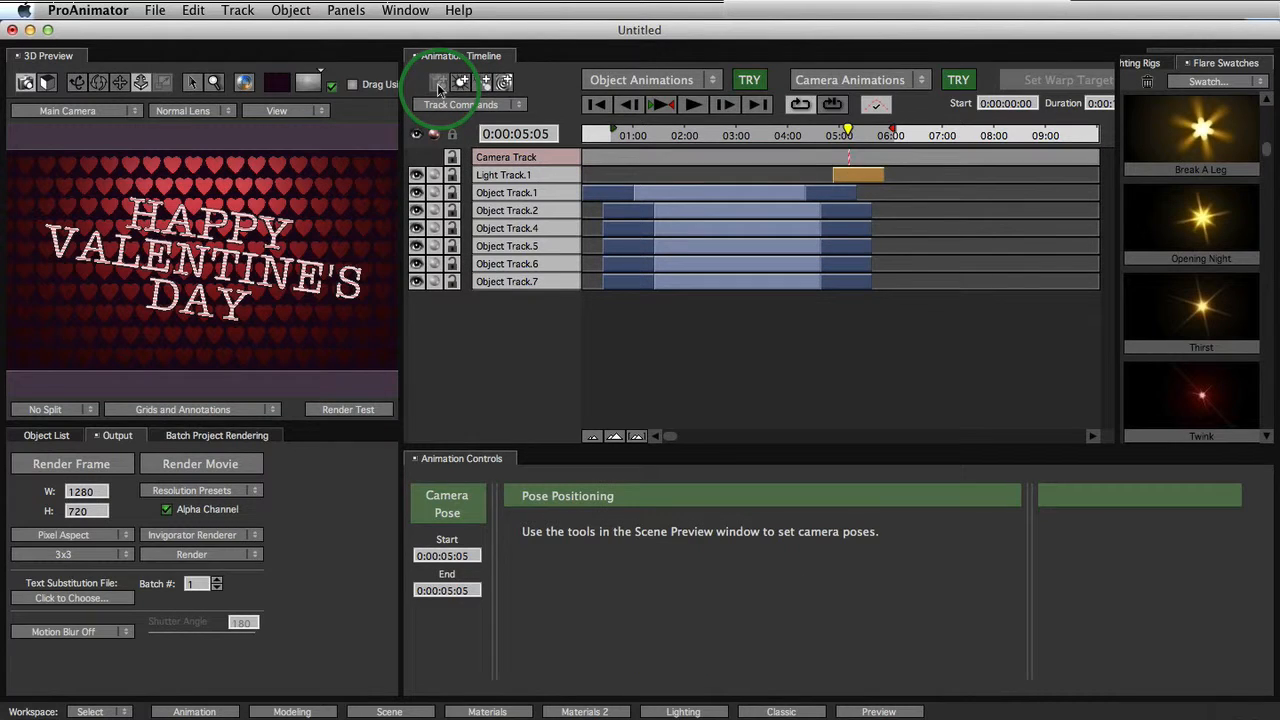
click(629, 158)
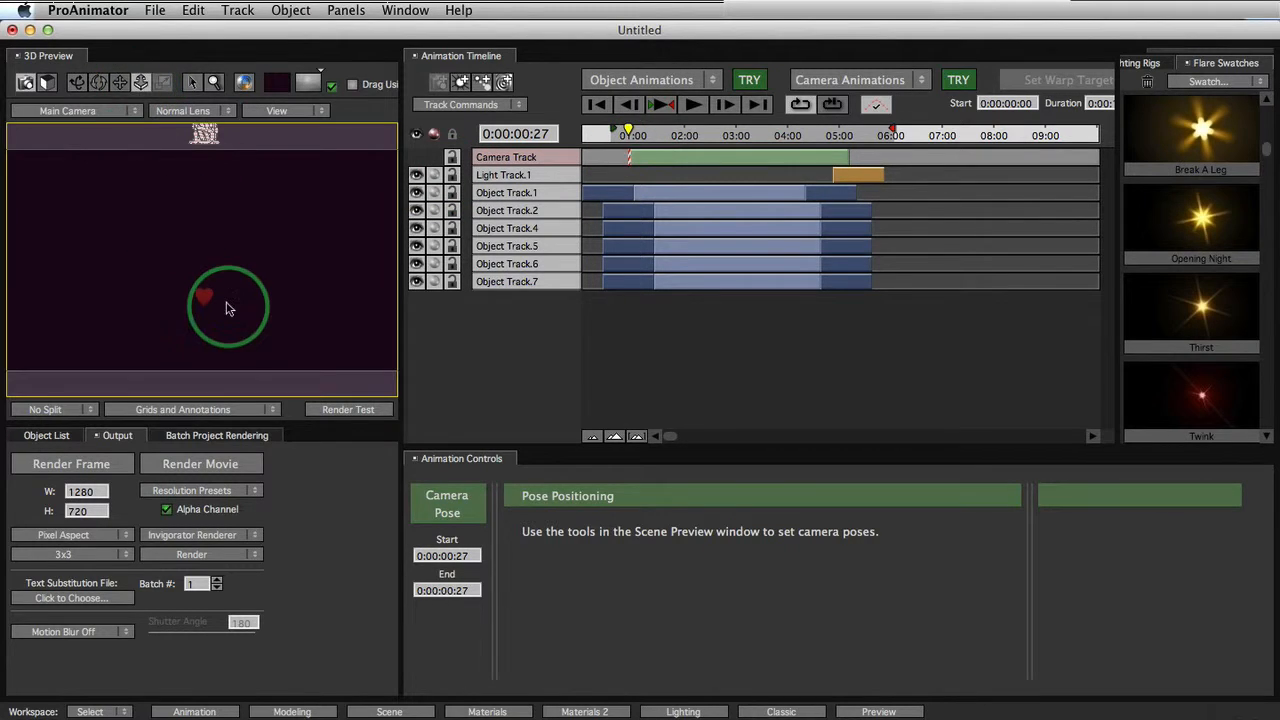
drag(228, 308, 213, 87)
drag(125, 86, 295, 173)
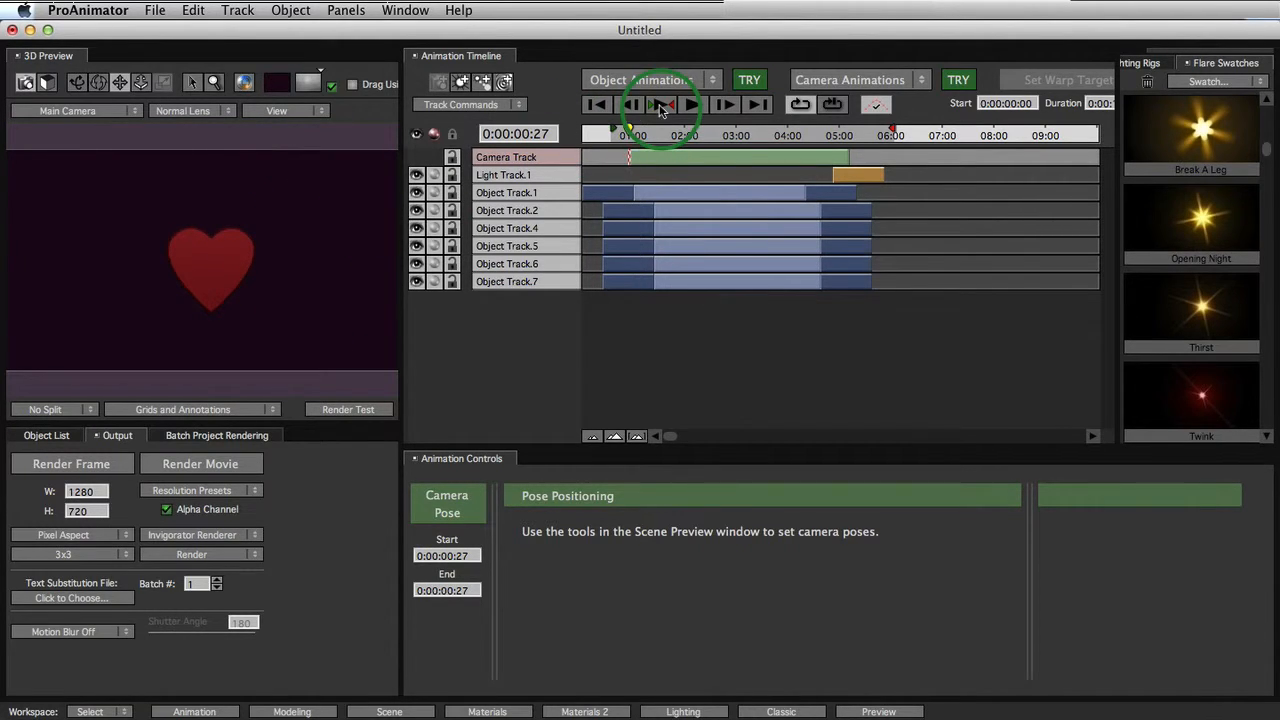
Set the ease values of the transition between the two camera poses to 10 and 70.
click(697, 158)
click(603, 523)
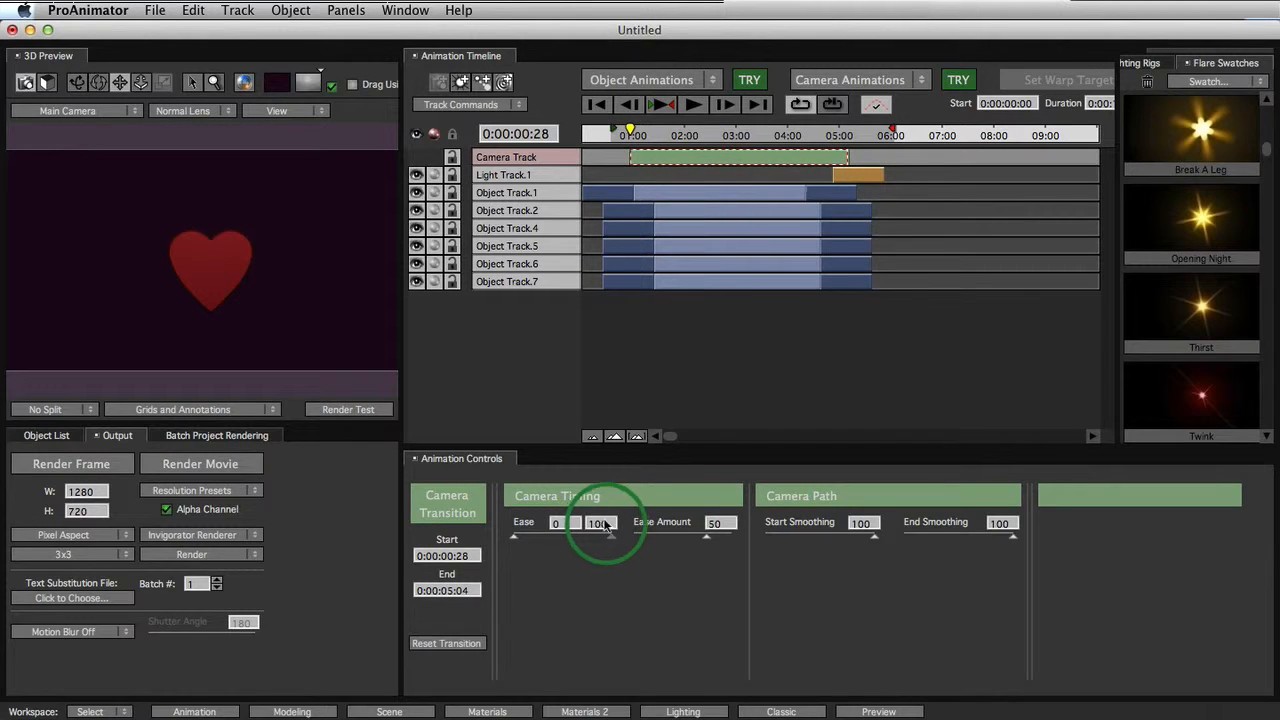
drag(603, 527, 563, 524)
text(1)
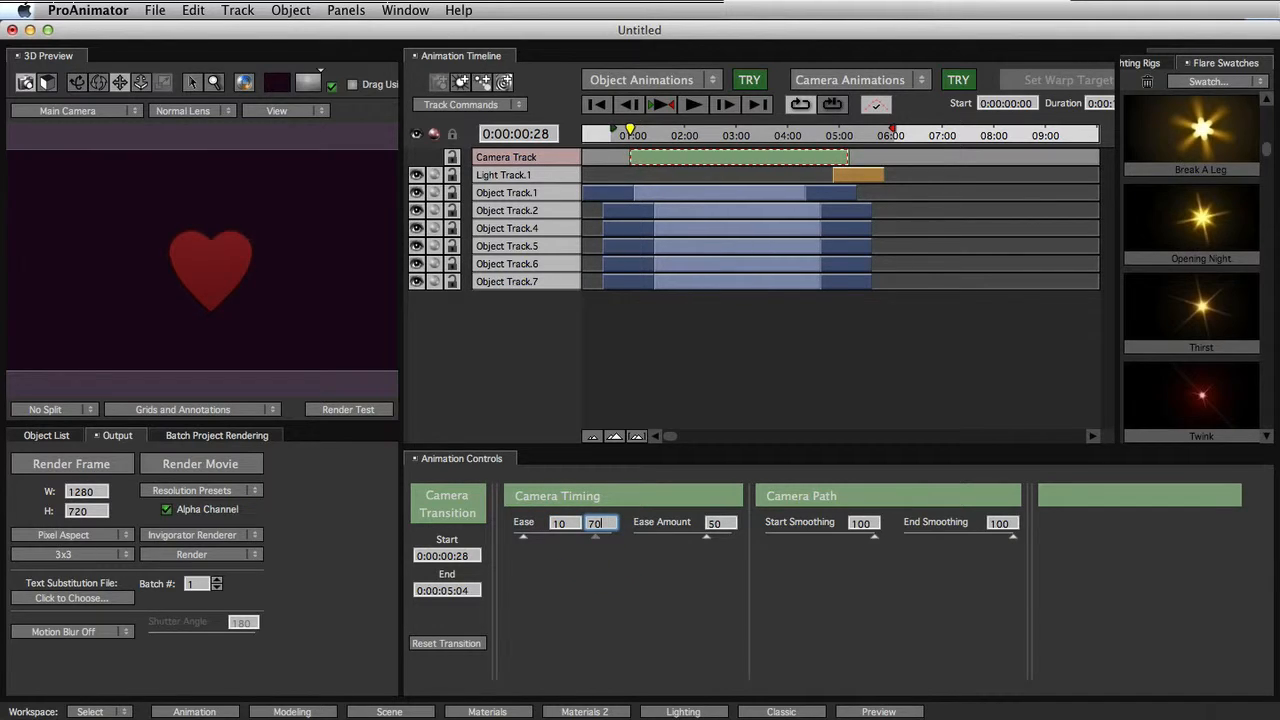
key(Return)
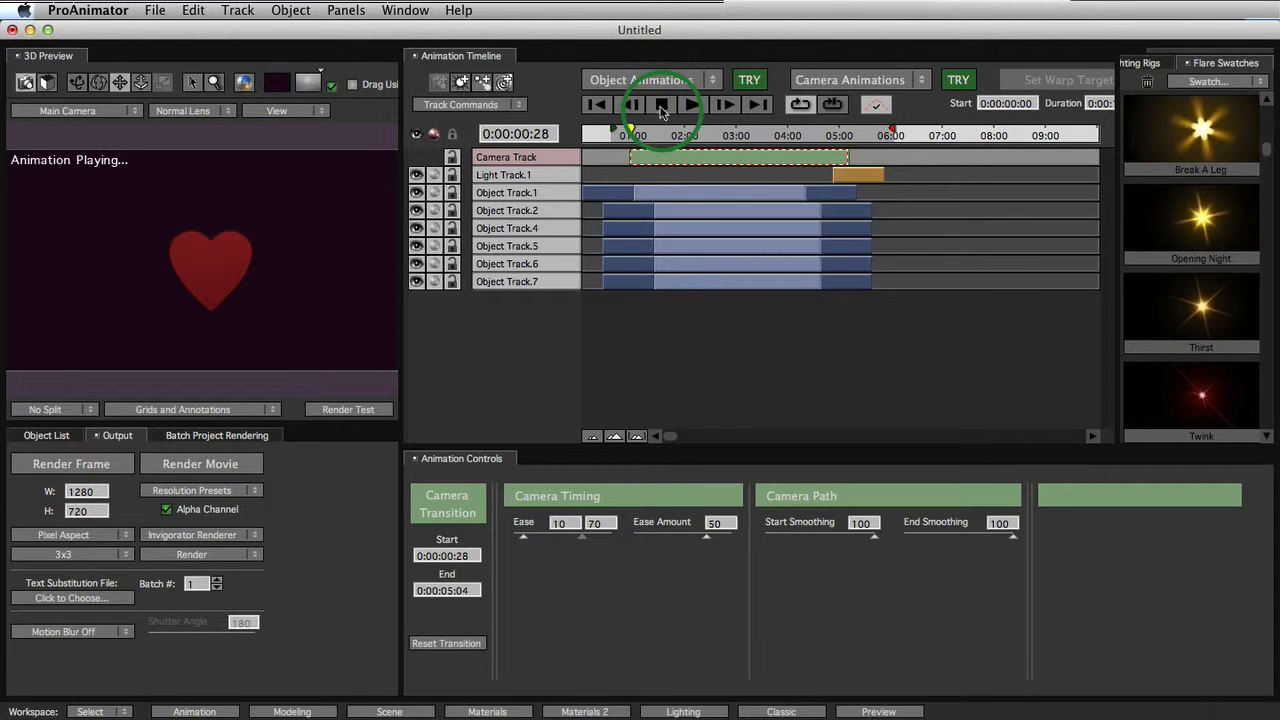